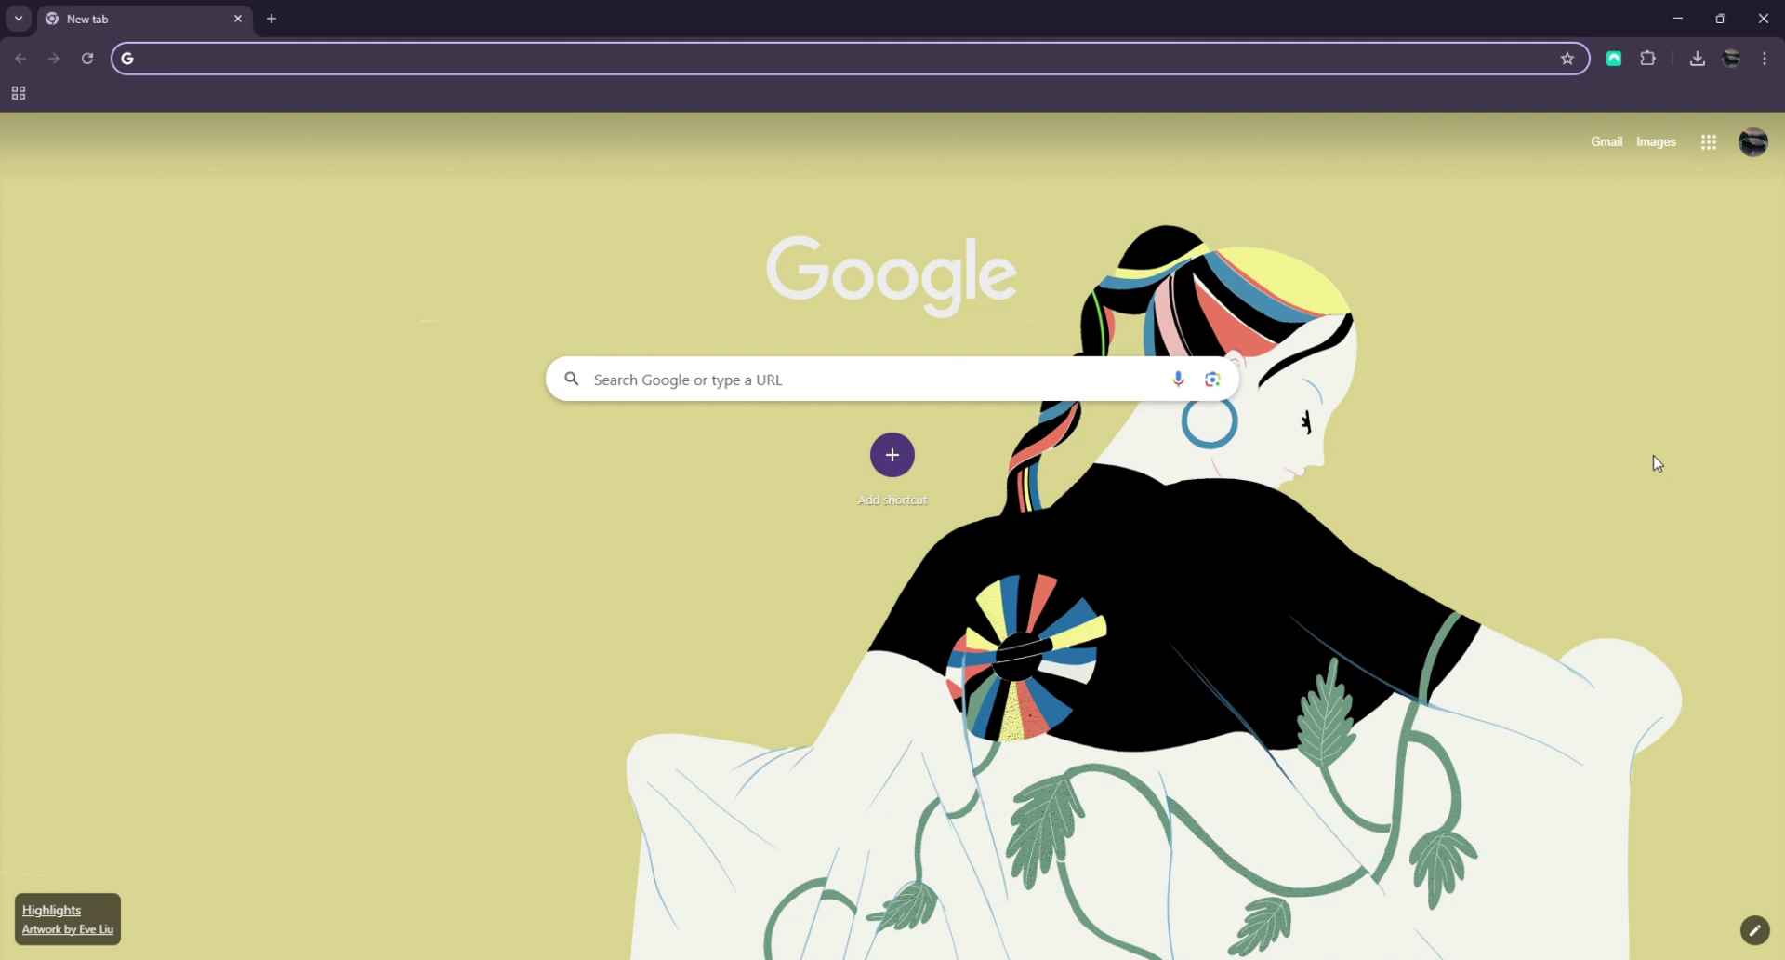
Search Google for 'centipid billing system' and open the centipidbilling.com result
text(centipidf)
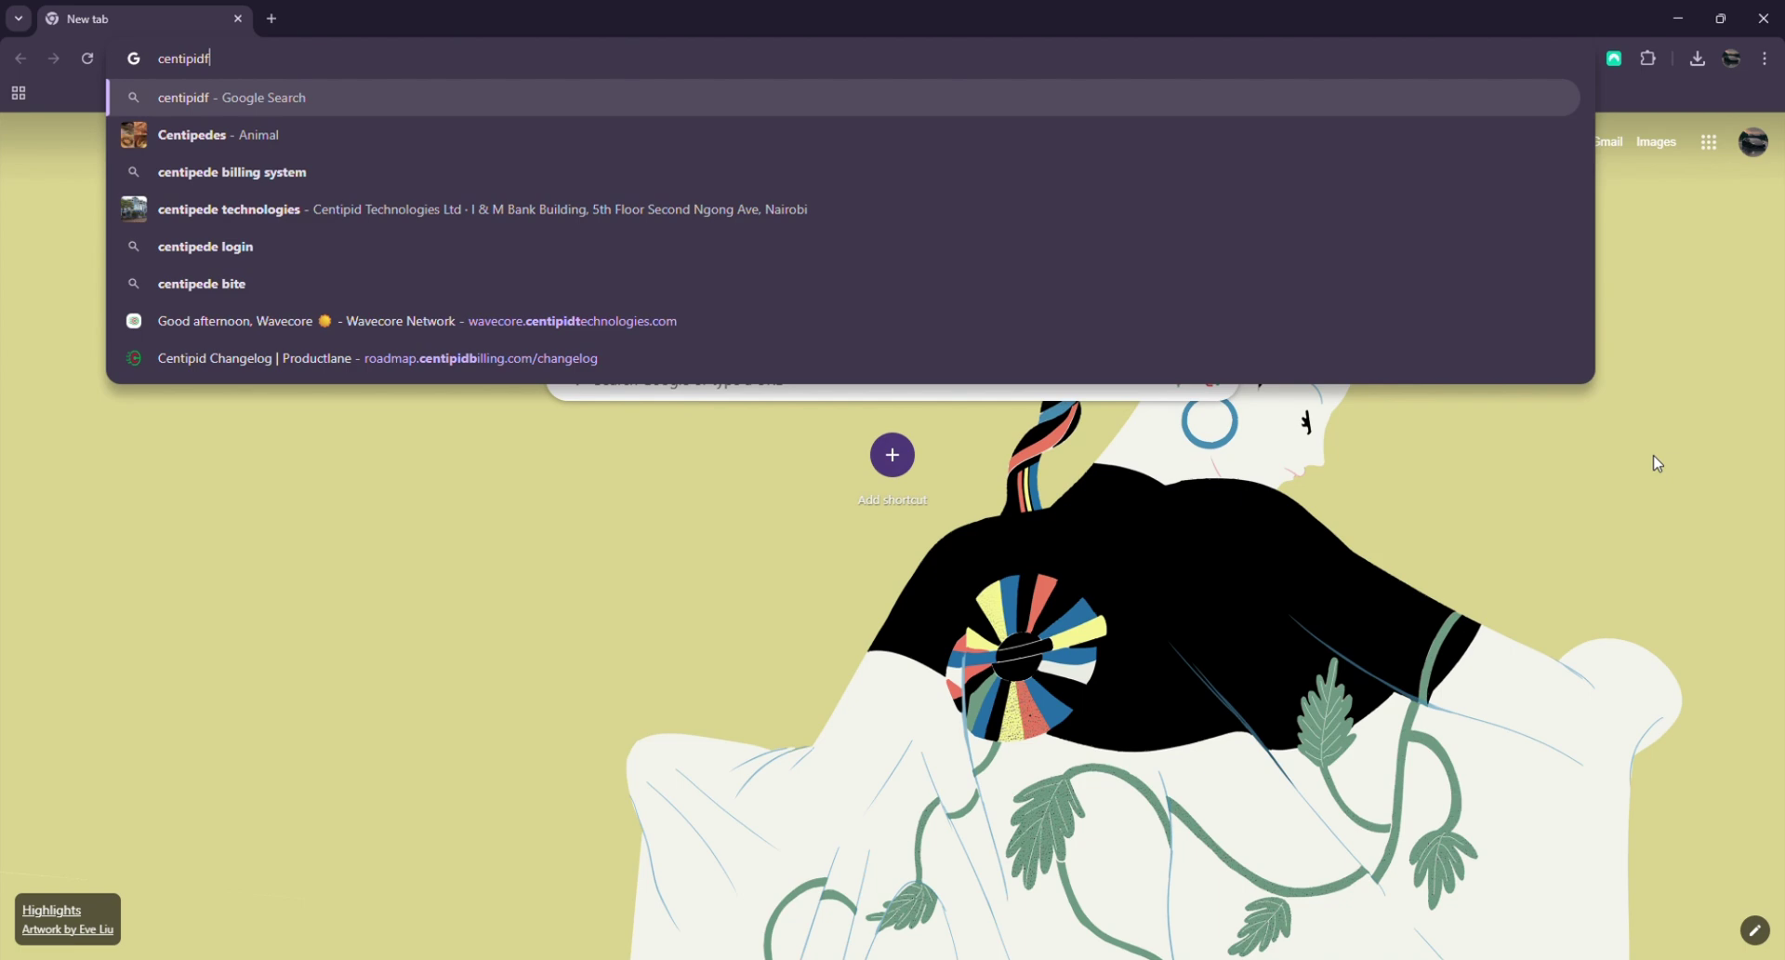
key(BackSpace)
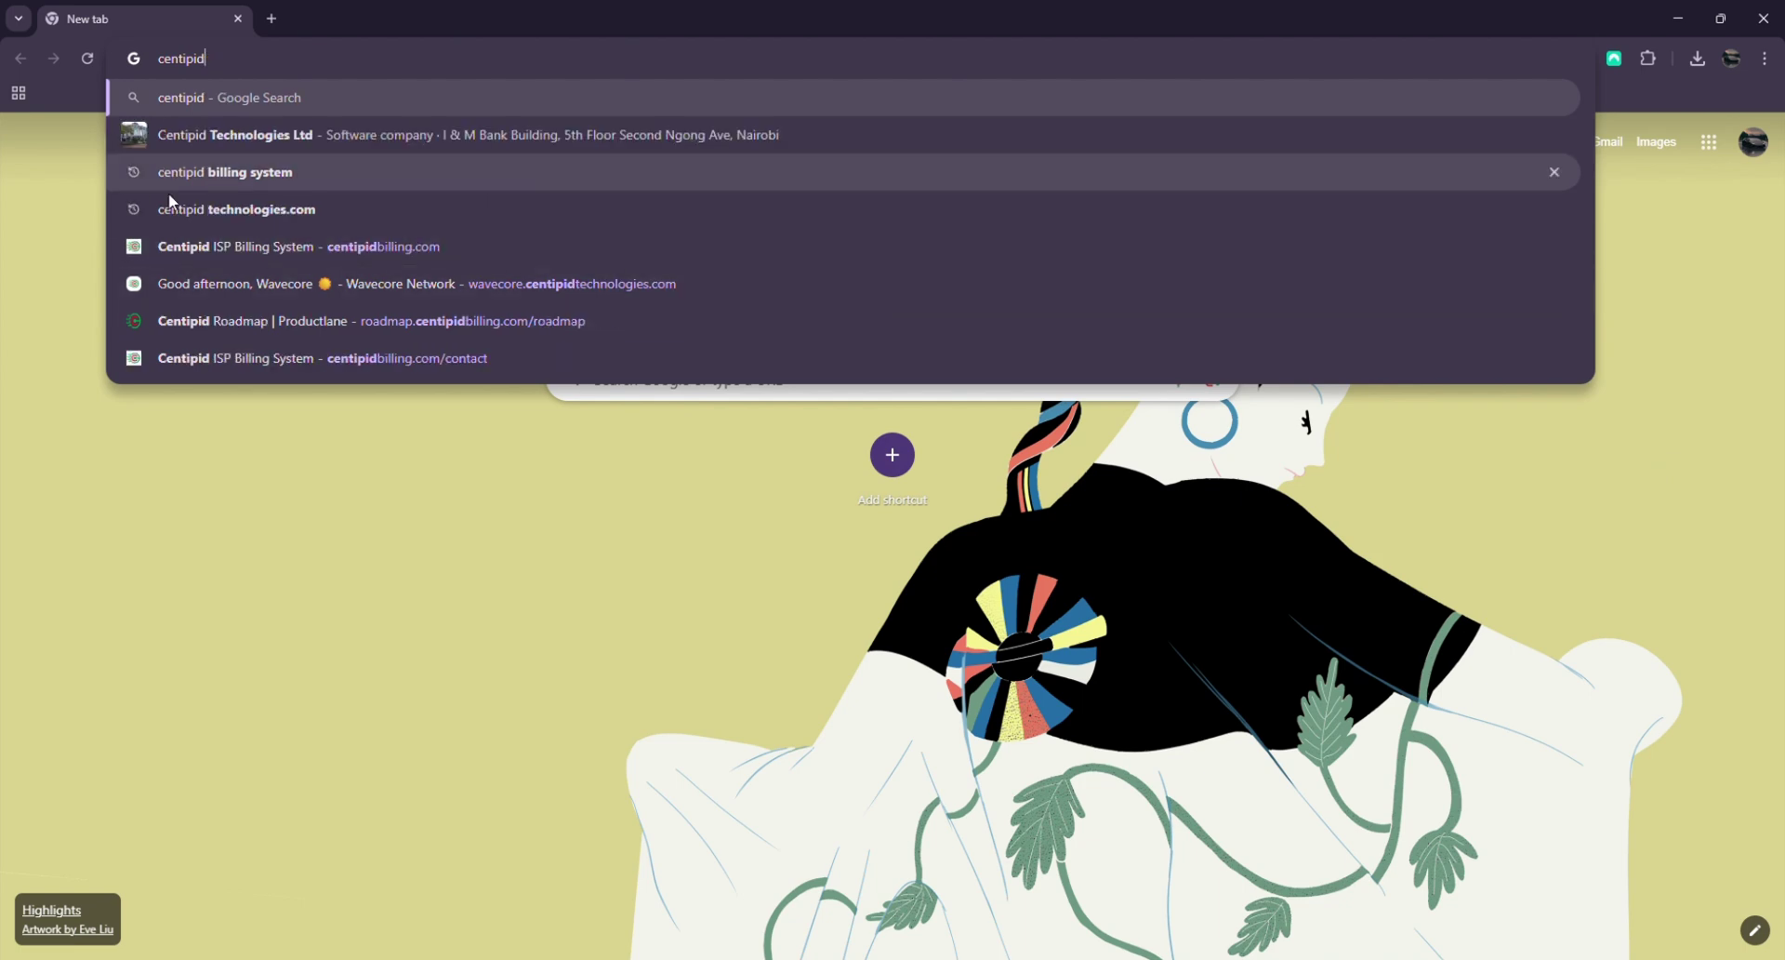
click(214, 174)
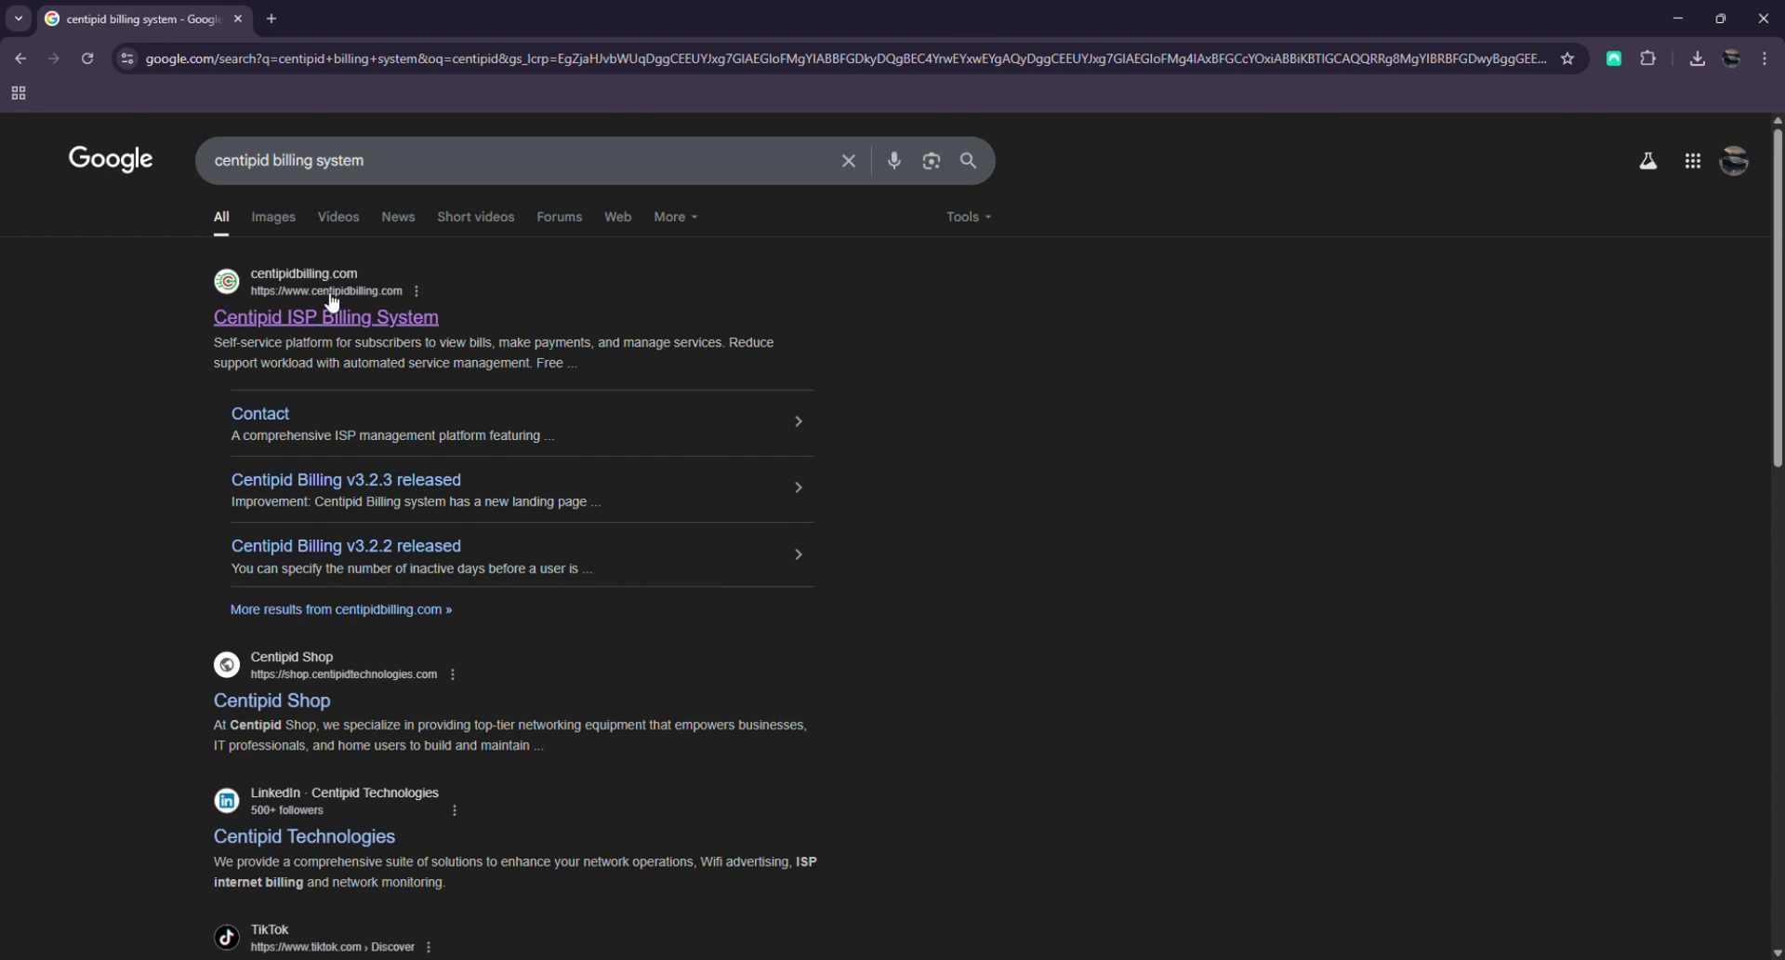
click(295, 322)
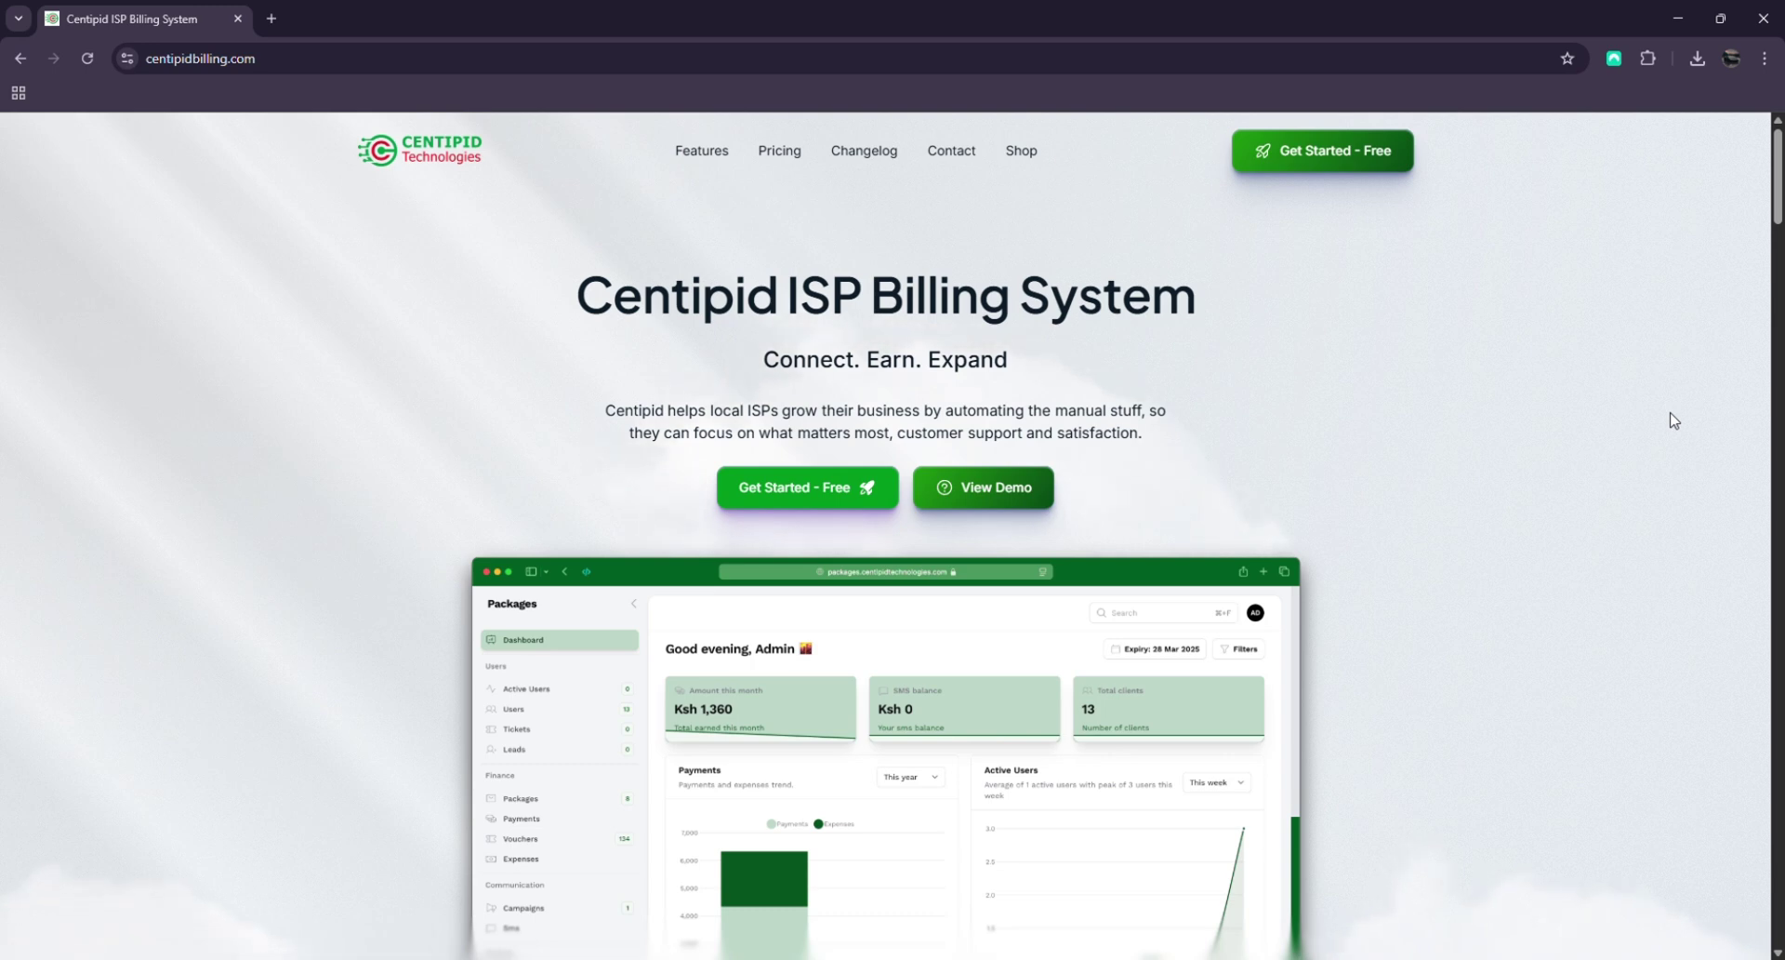
Scroll the centipidbilling.com homepage down to the Integrations and Comprehensive Insights sections
scroll(1673, 420, down, 1)
scroll(737, 500, down, 5)
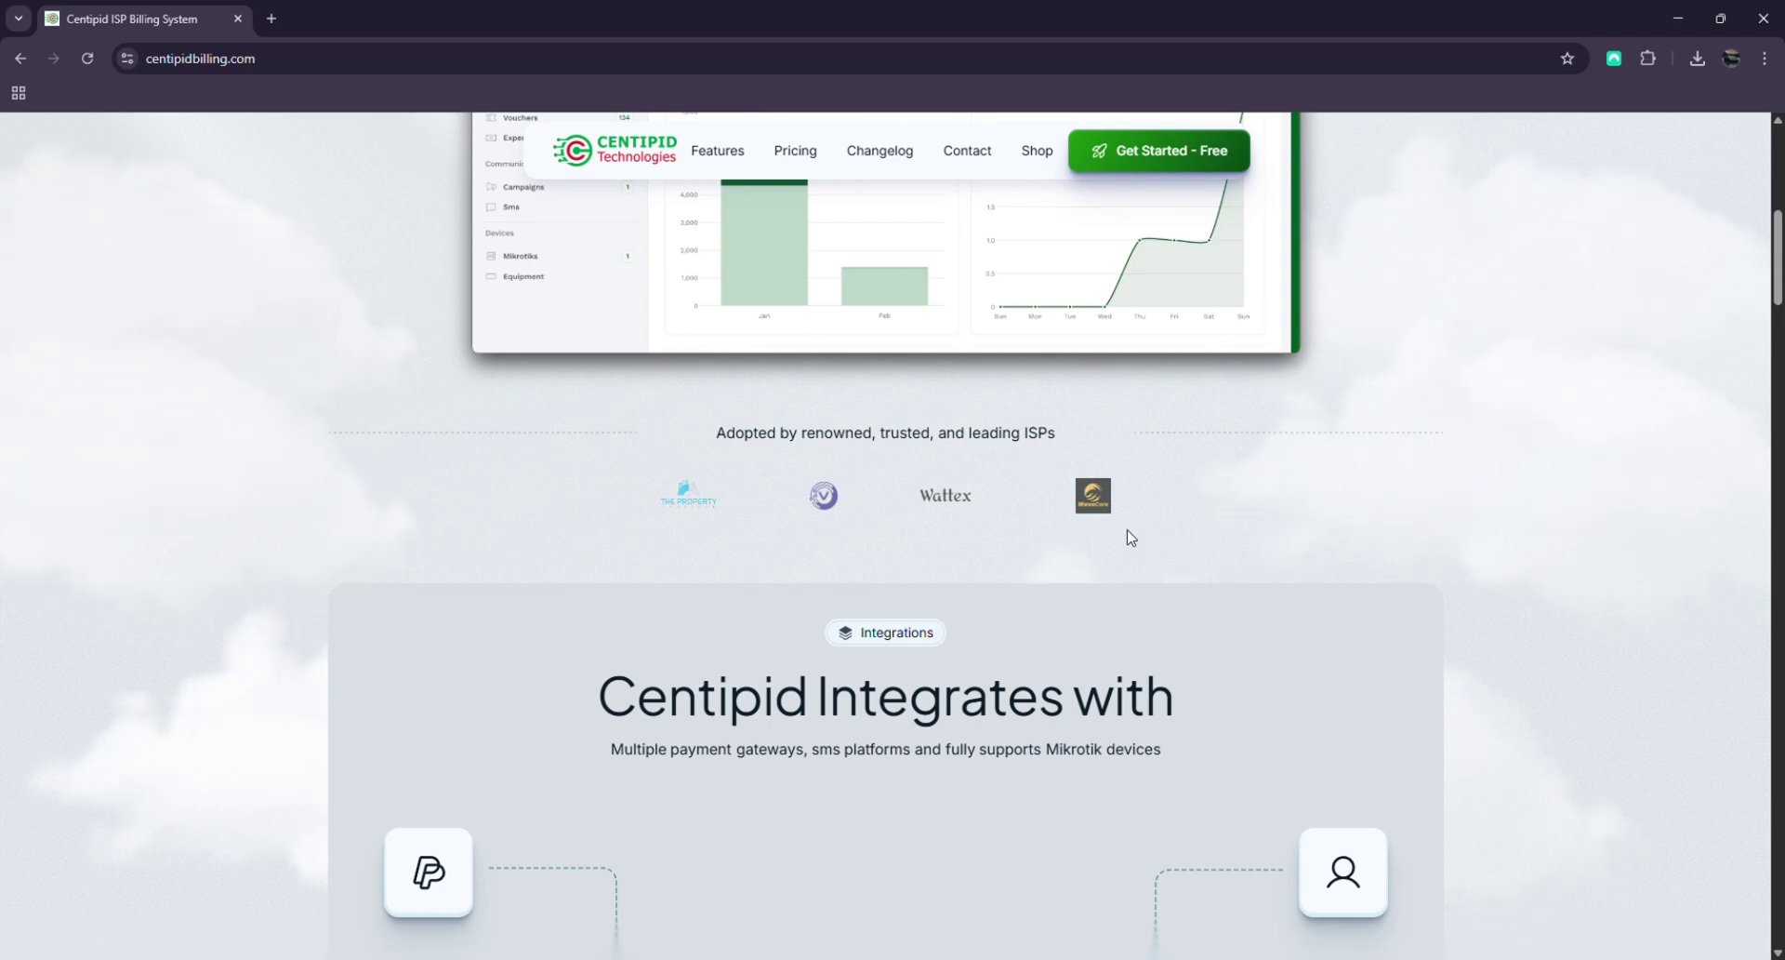
scroll(1391, 247, down, 9)
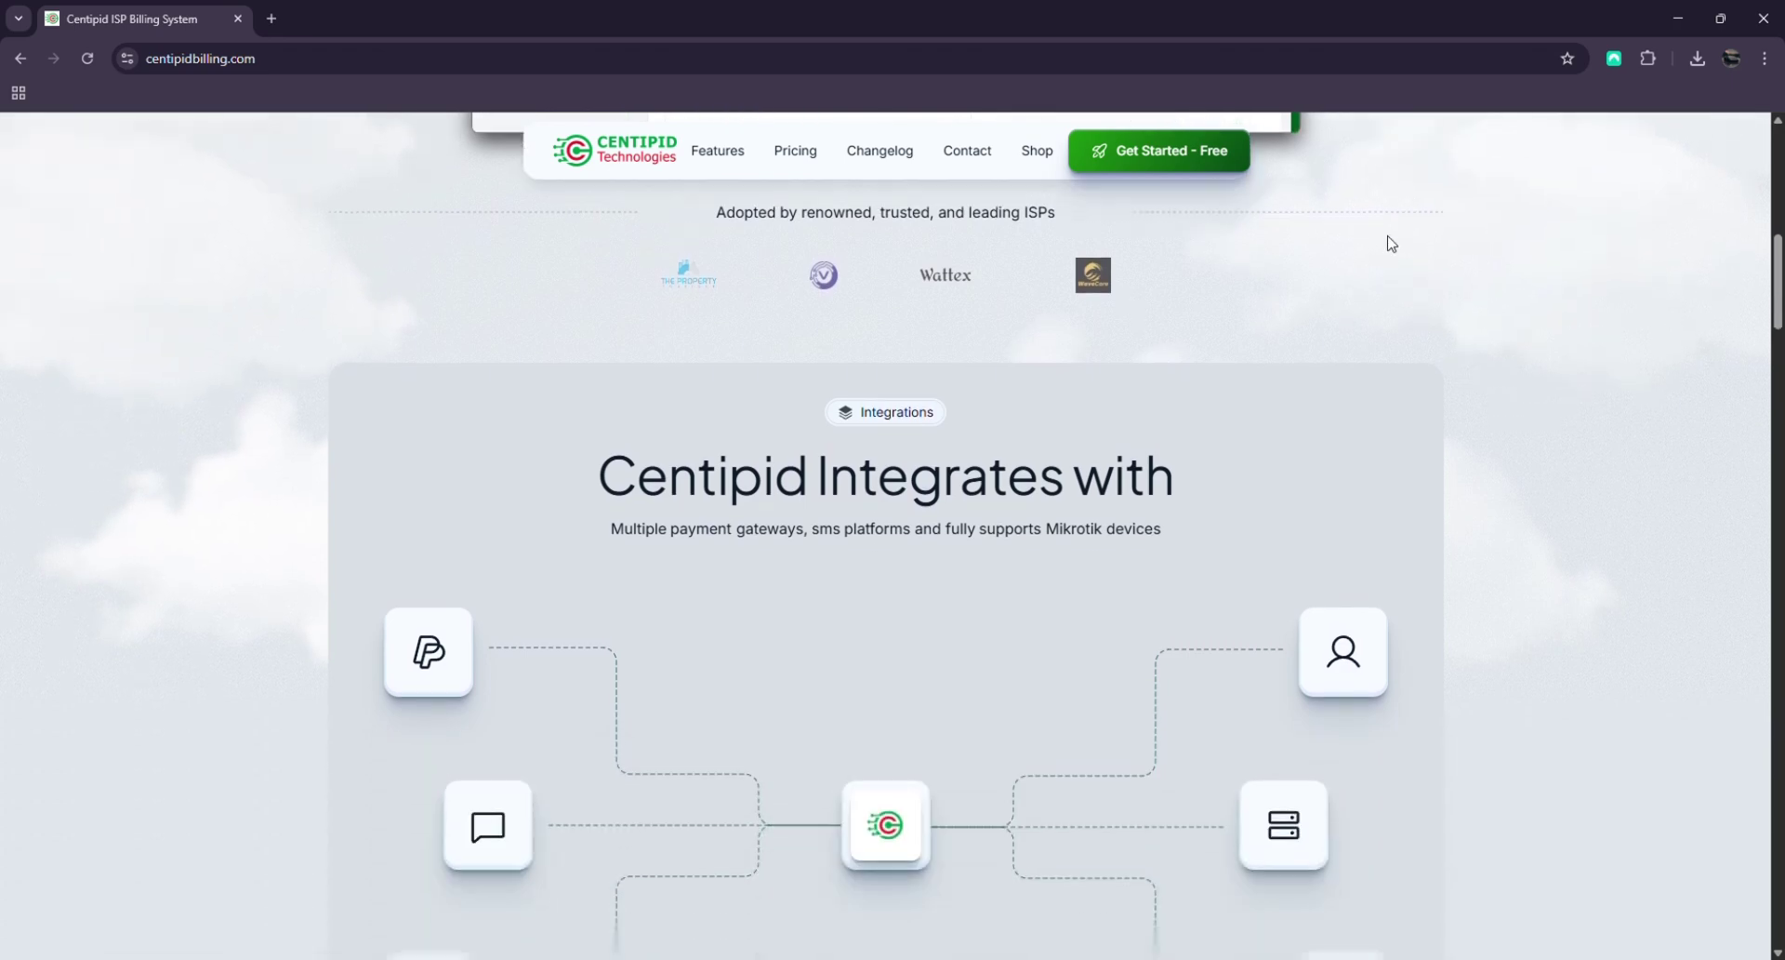
Scroll from Time-saving Automations to the Flexible Plans for All pricing, then back to the hero header
scroll(1455, 351, down, 10)
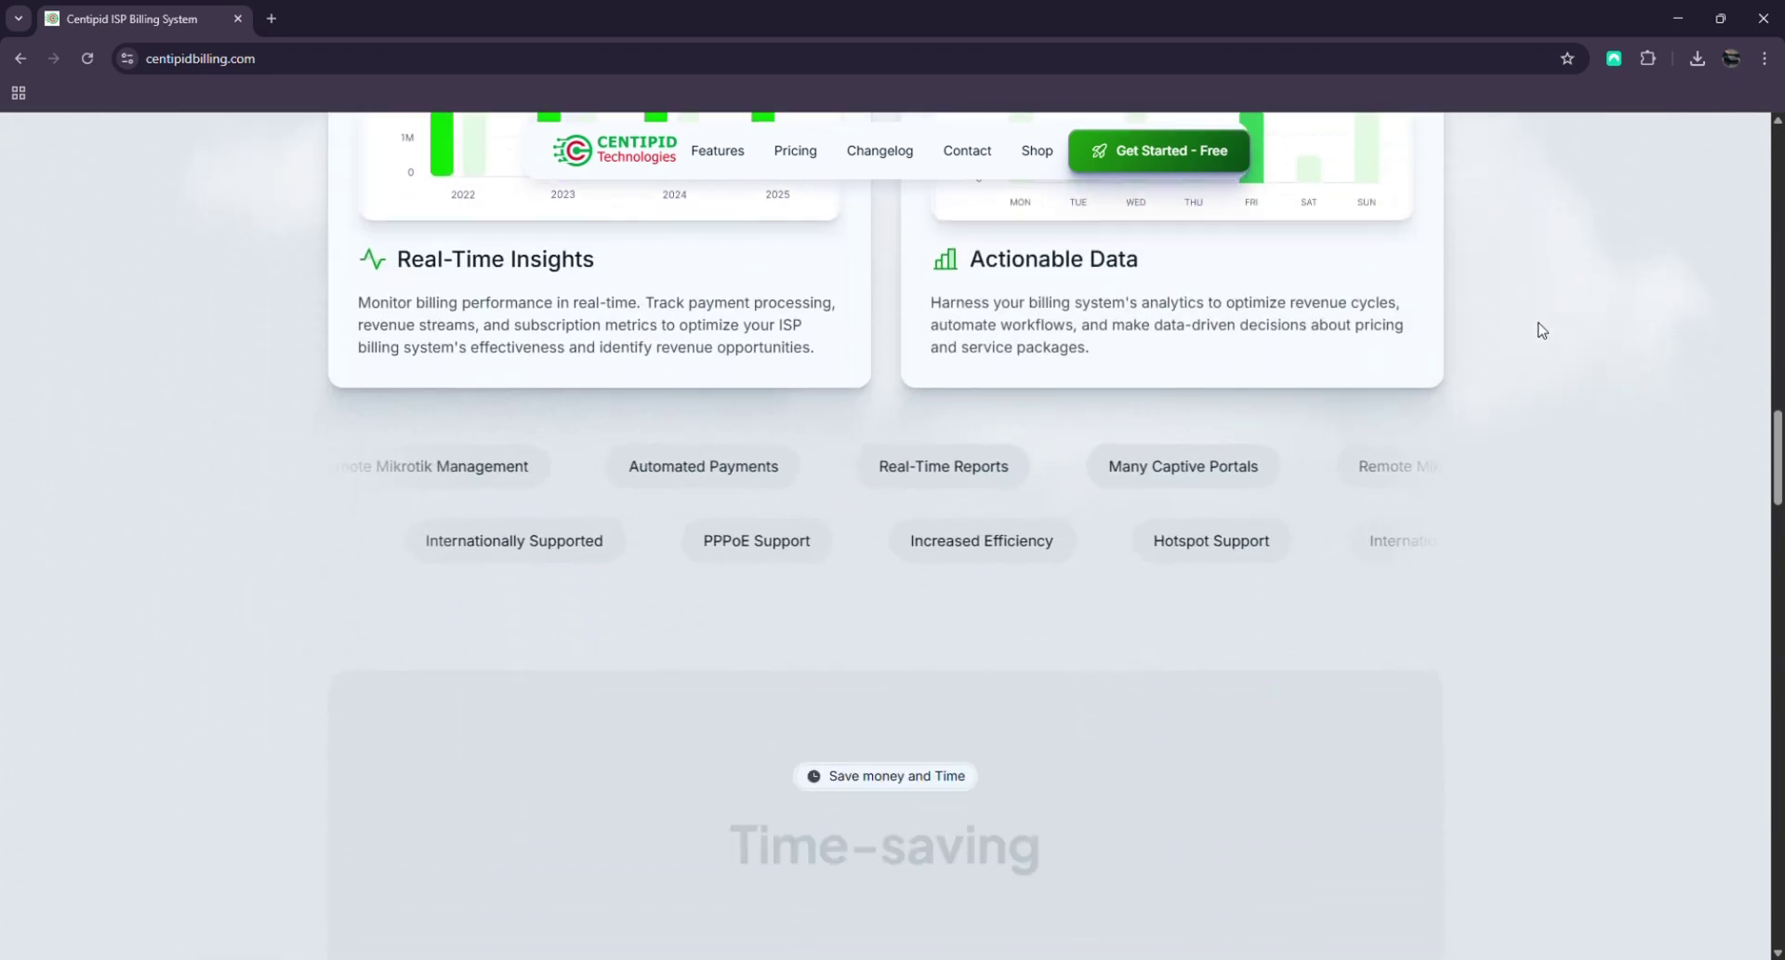
scroll(1518, 331, up, 8)
scroll(1435, 291, down, 3)
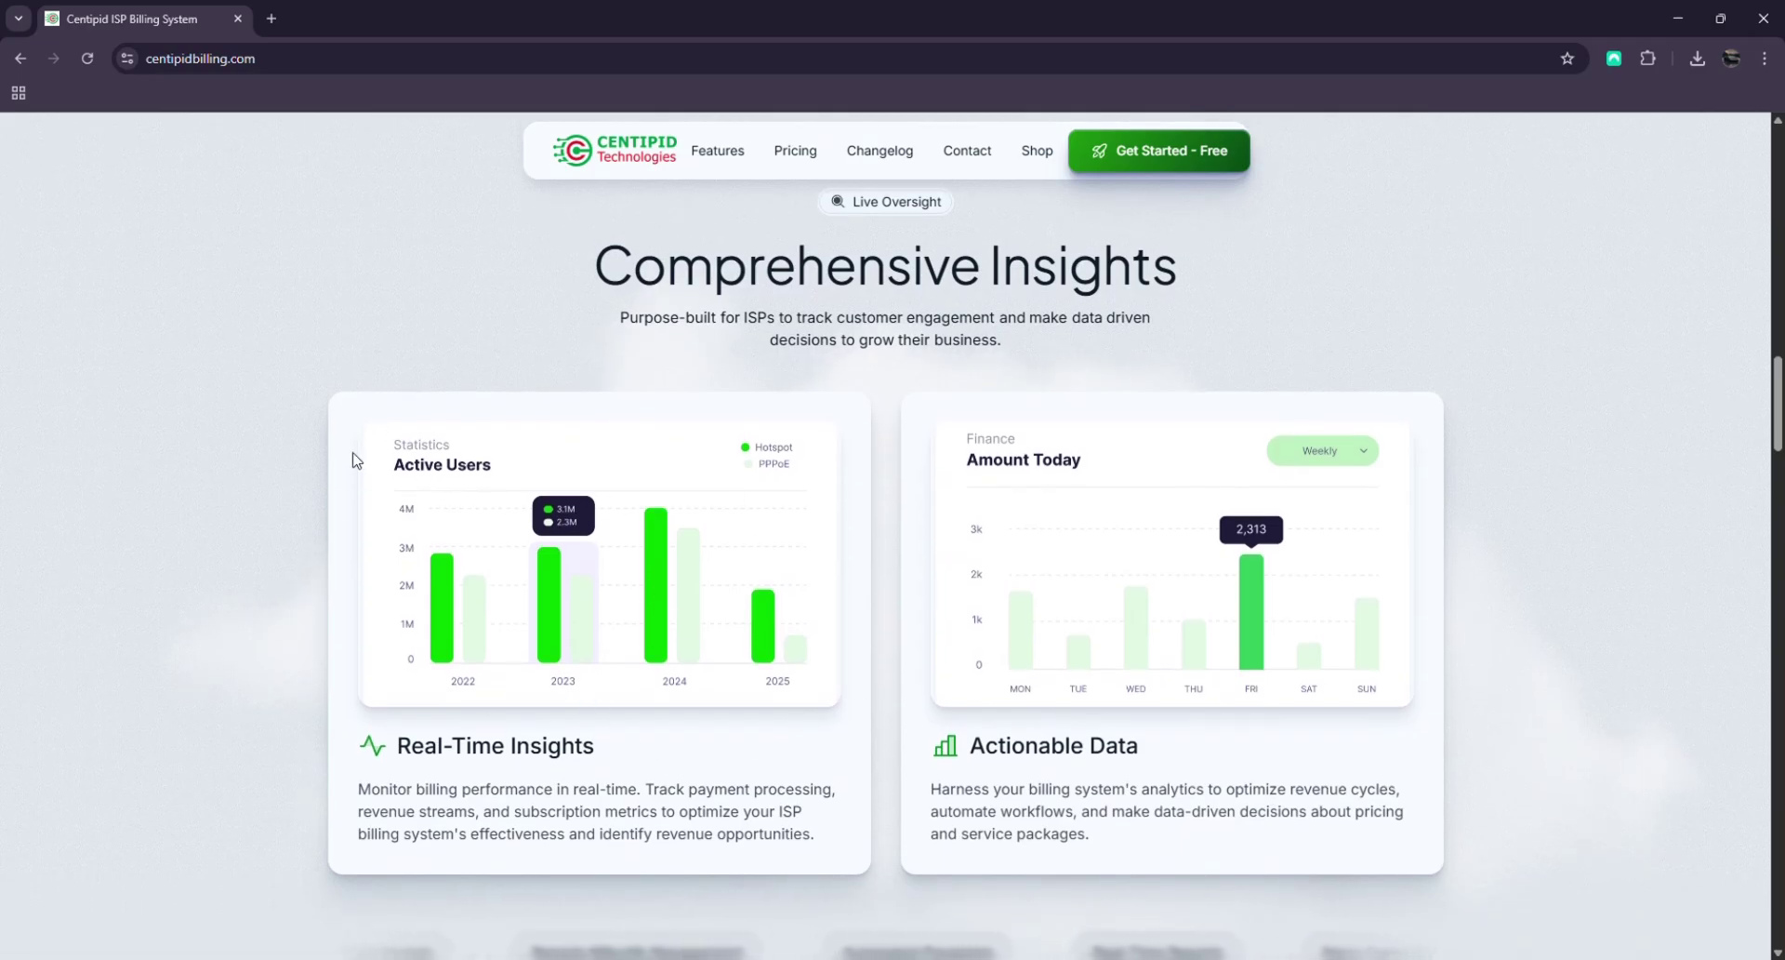
scroll(1163, 506, down, 9)
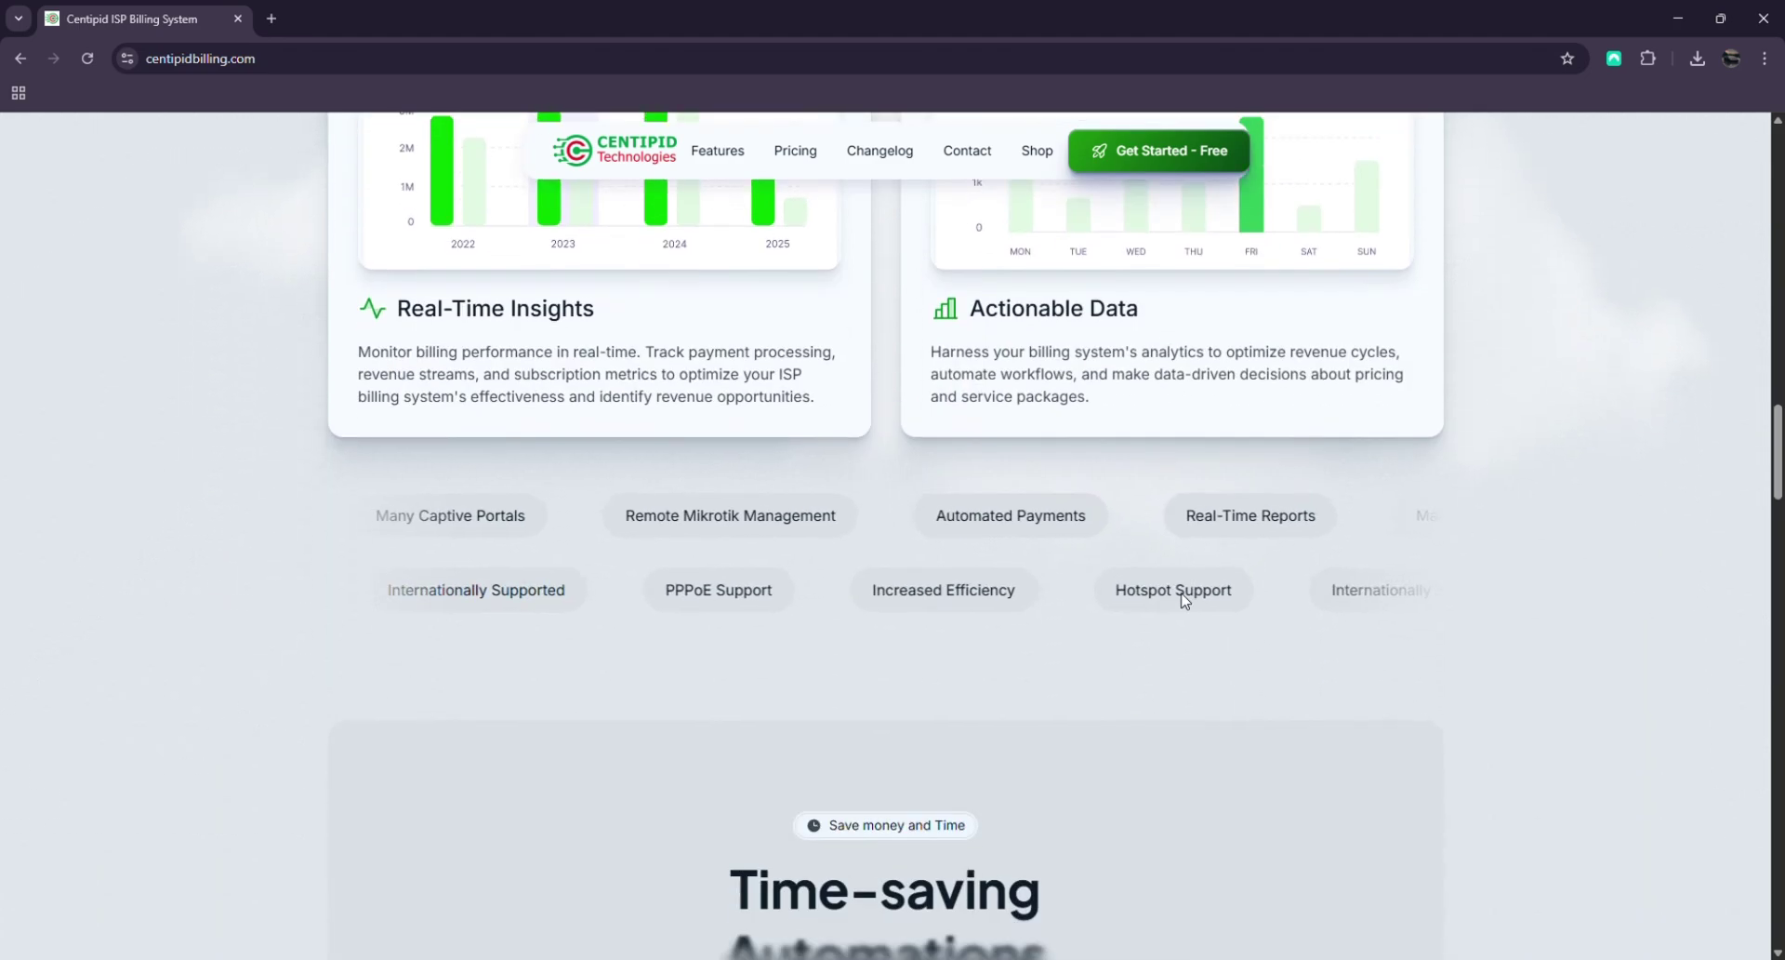
scroll(944, 598, down, 2)
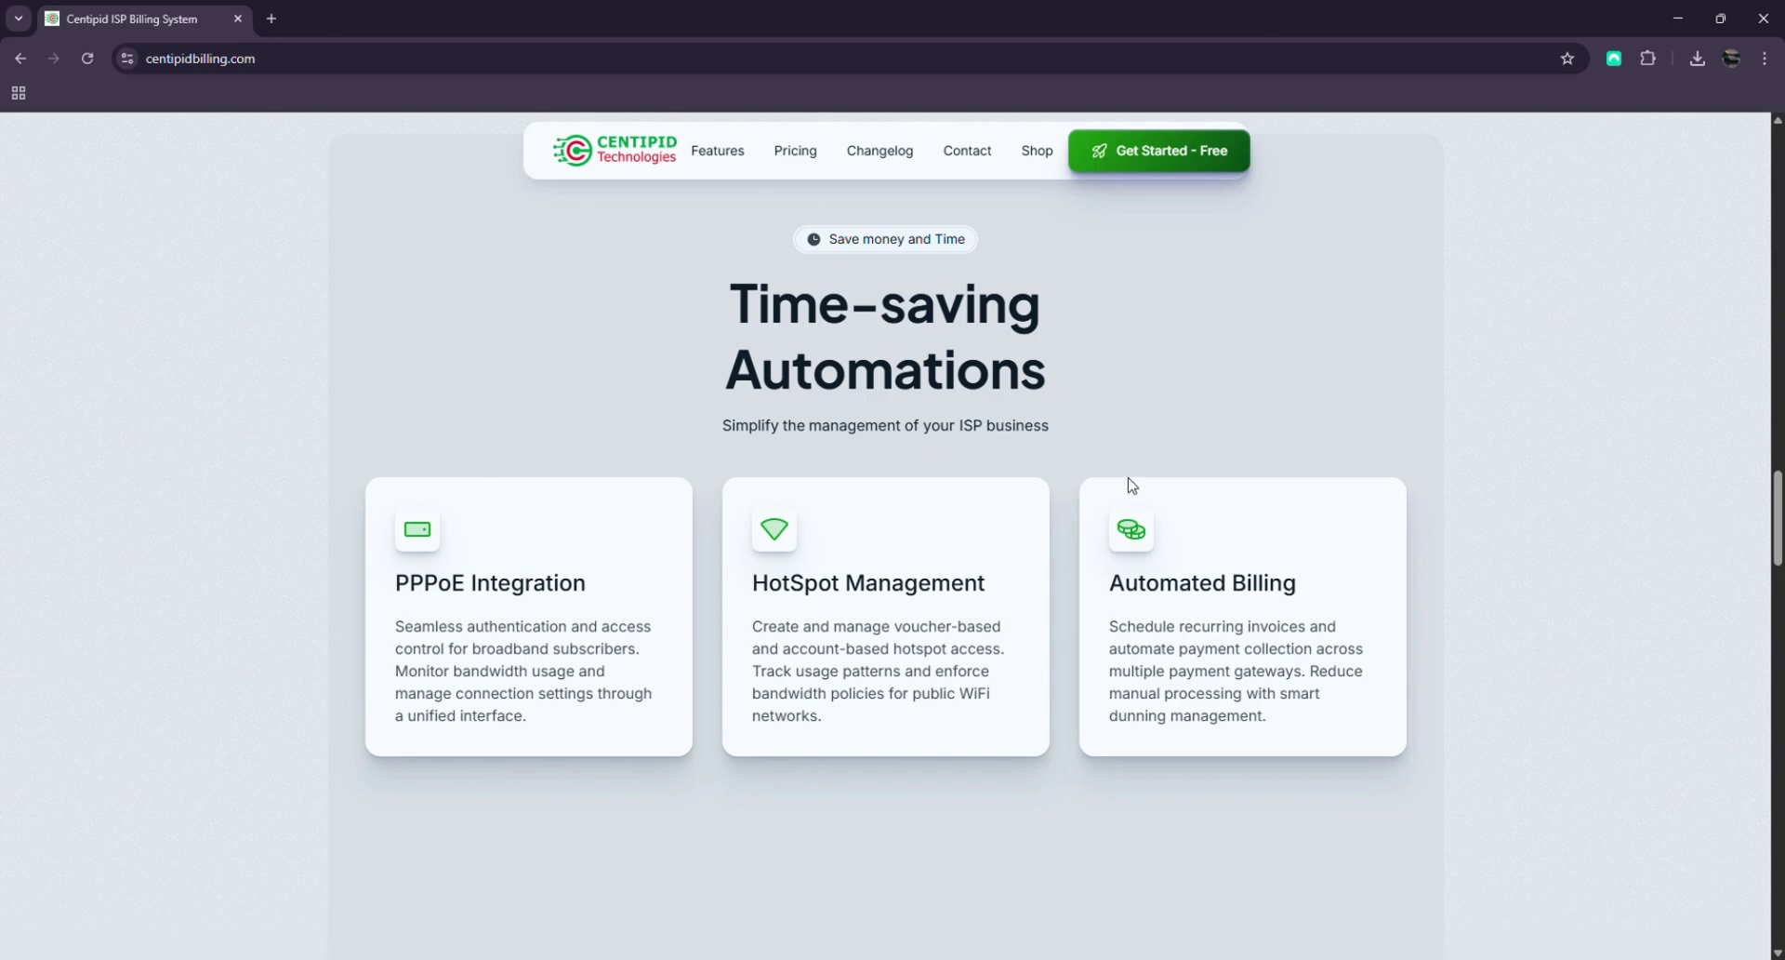
scroll(1058, 595, down, 2)
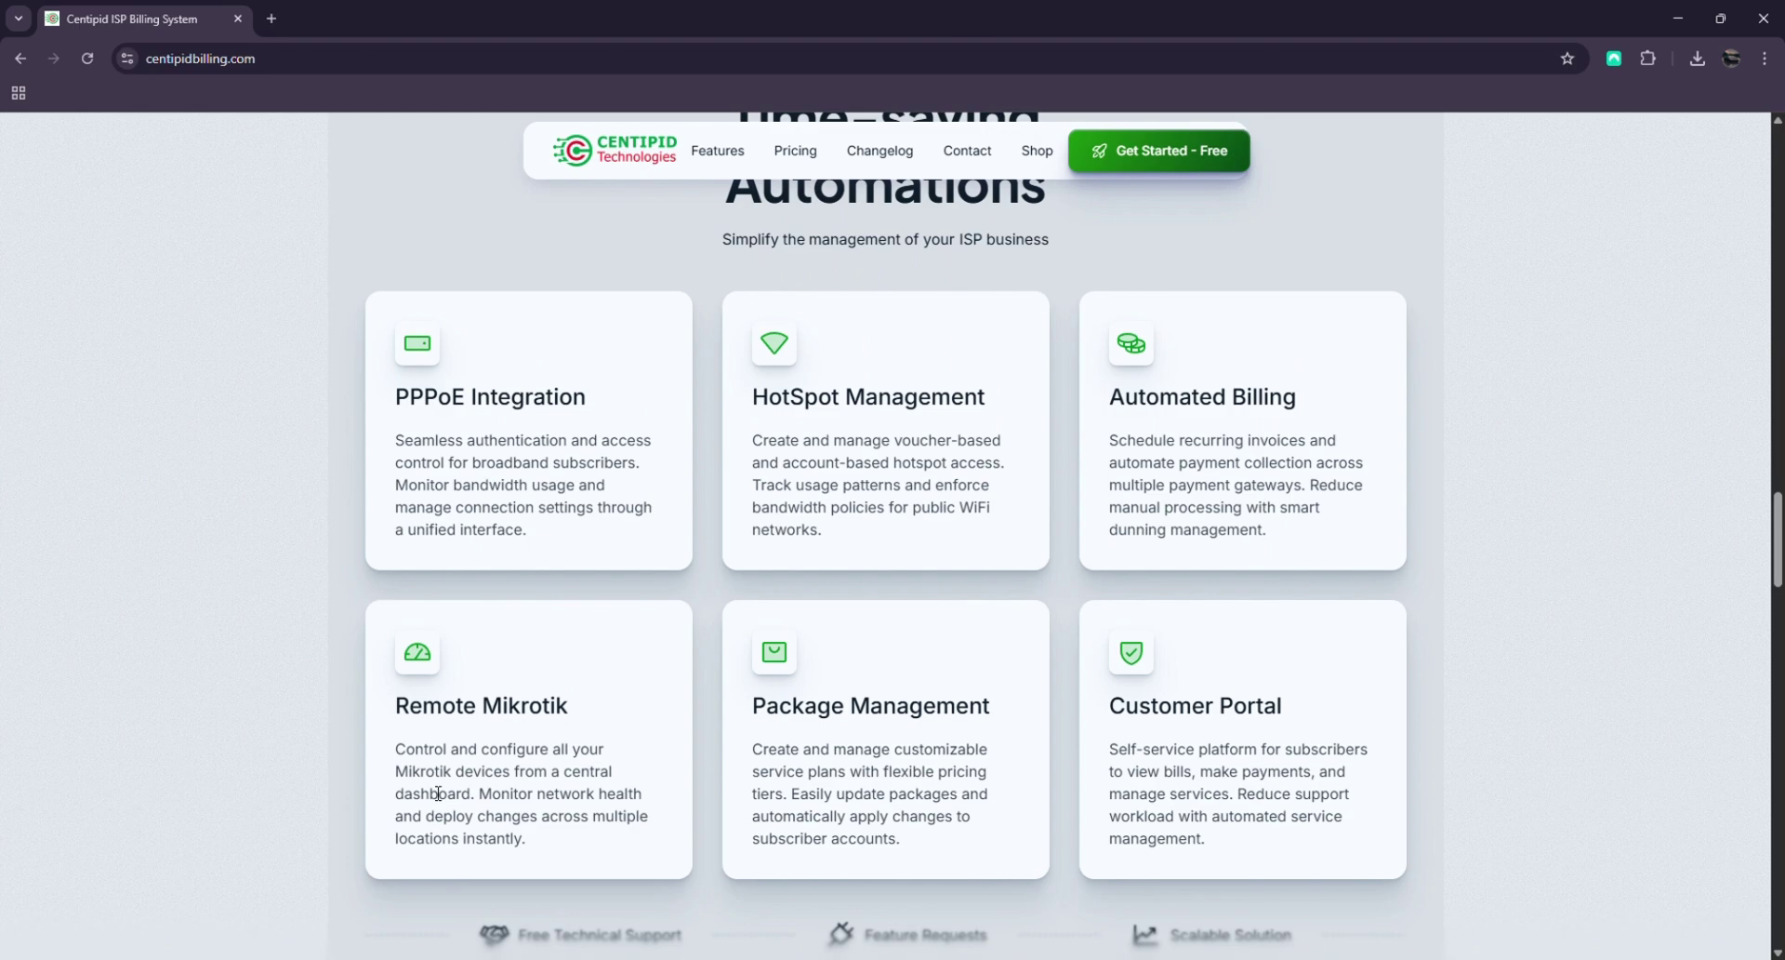
scroll(710, 651, down, 10)
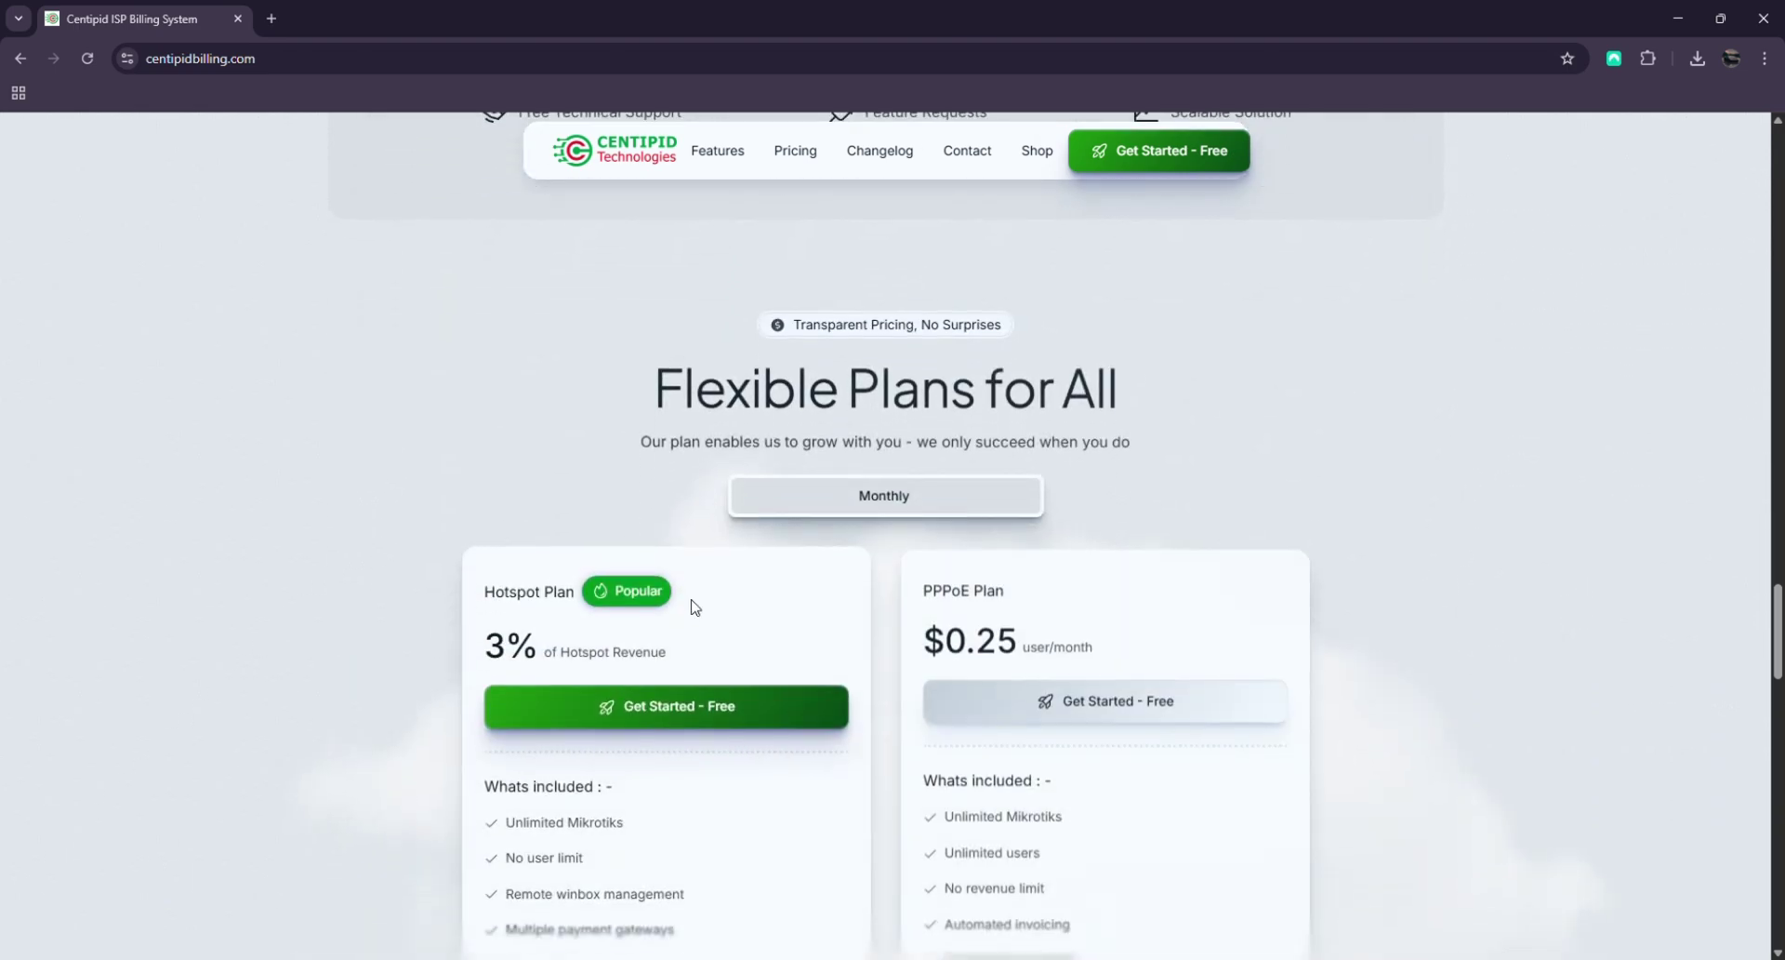
scroll(1089, 626, up, 10)
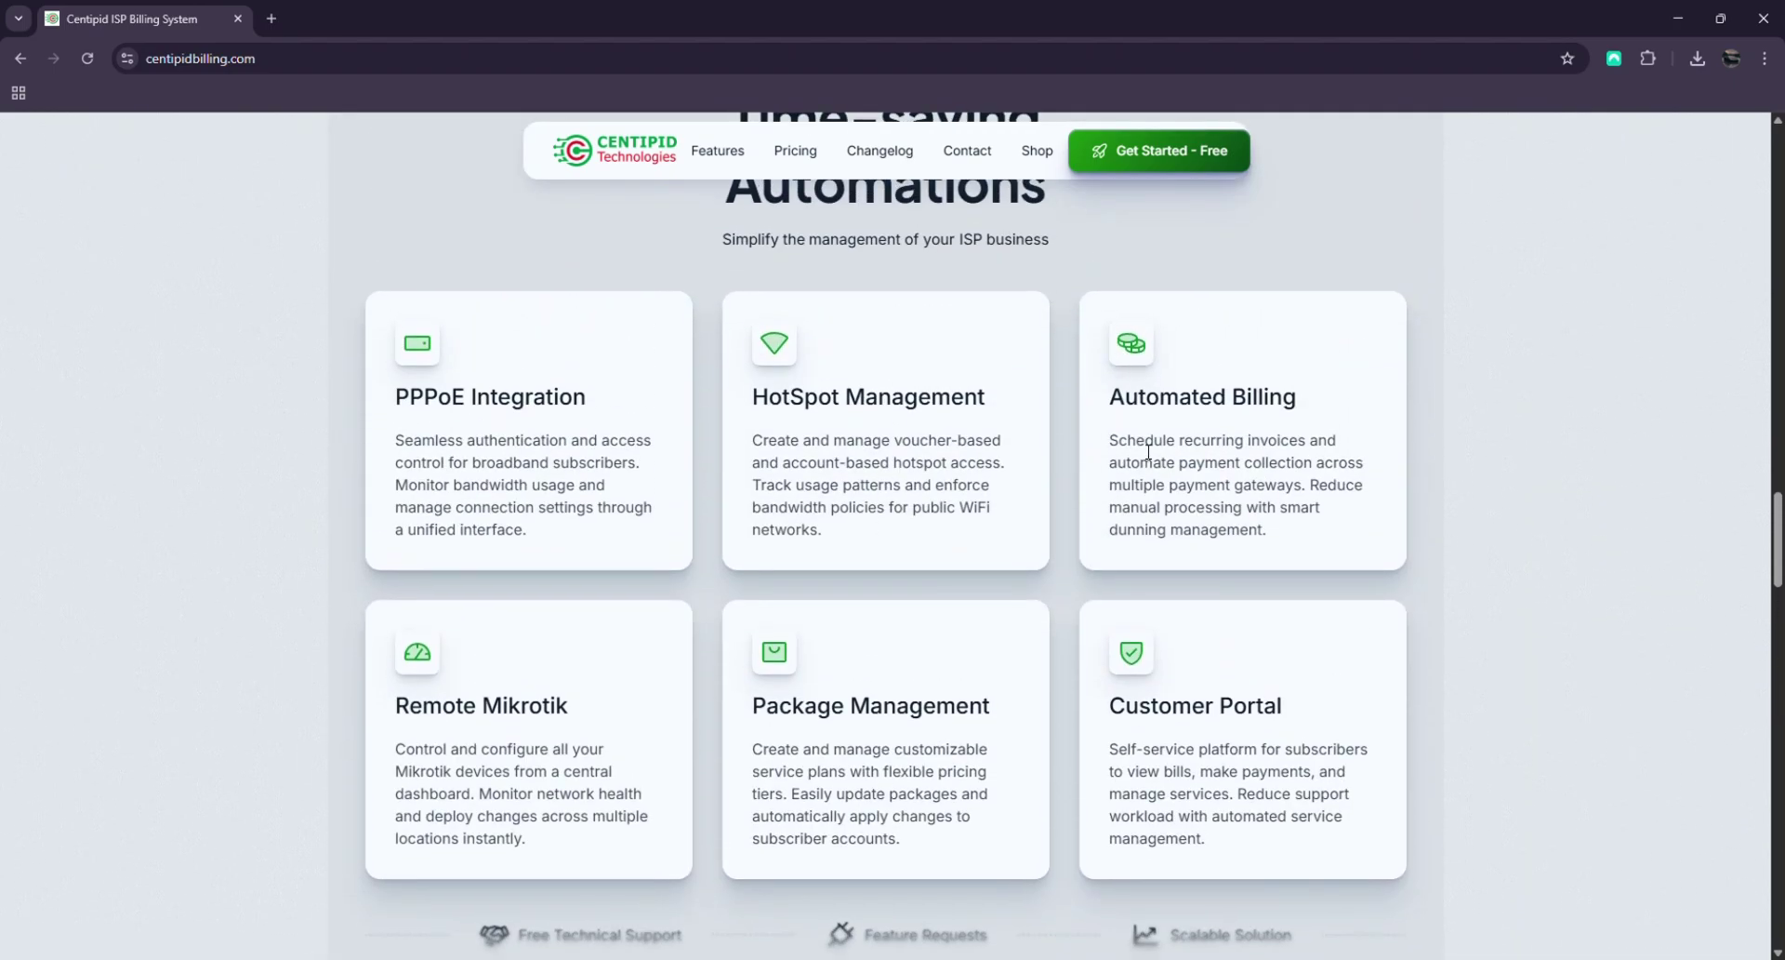
scroll(1148, 452, up, 20)
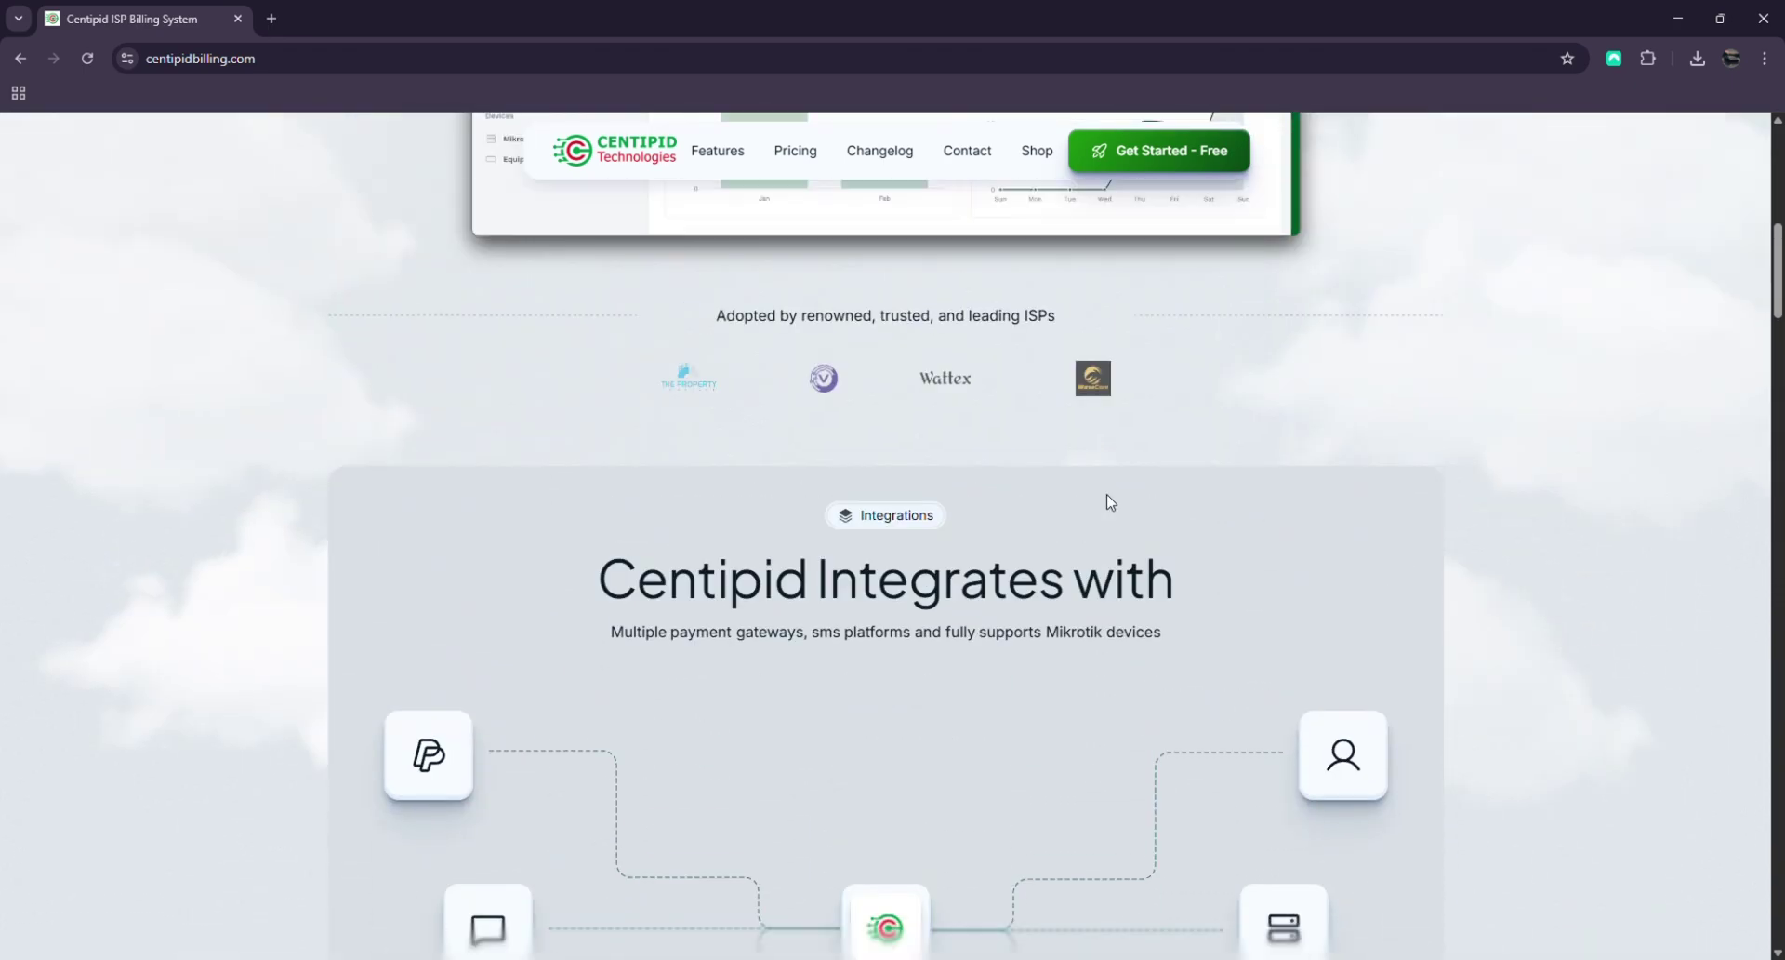
scroll(1120, 503, up, 10)
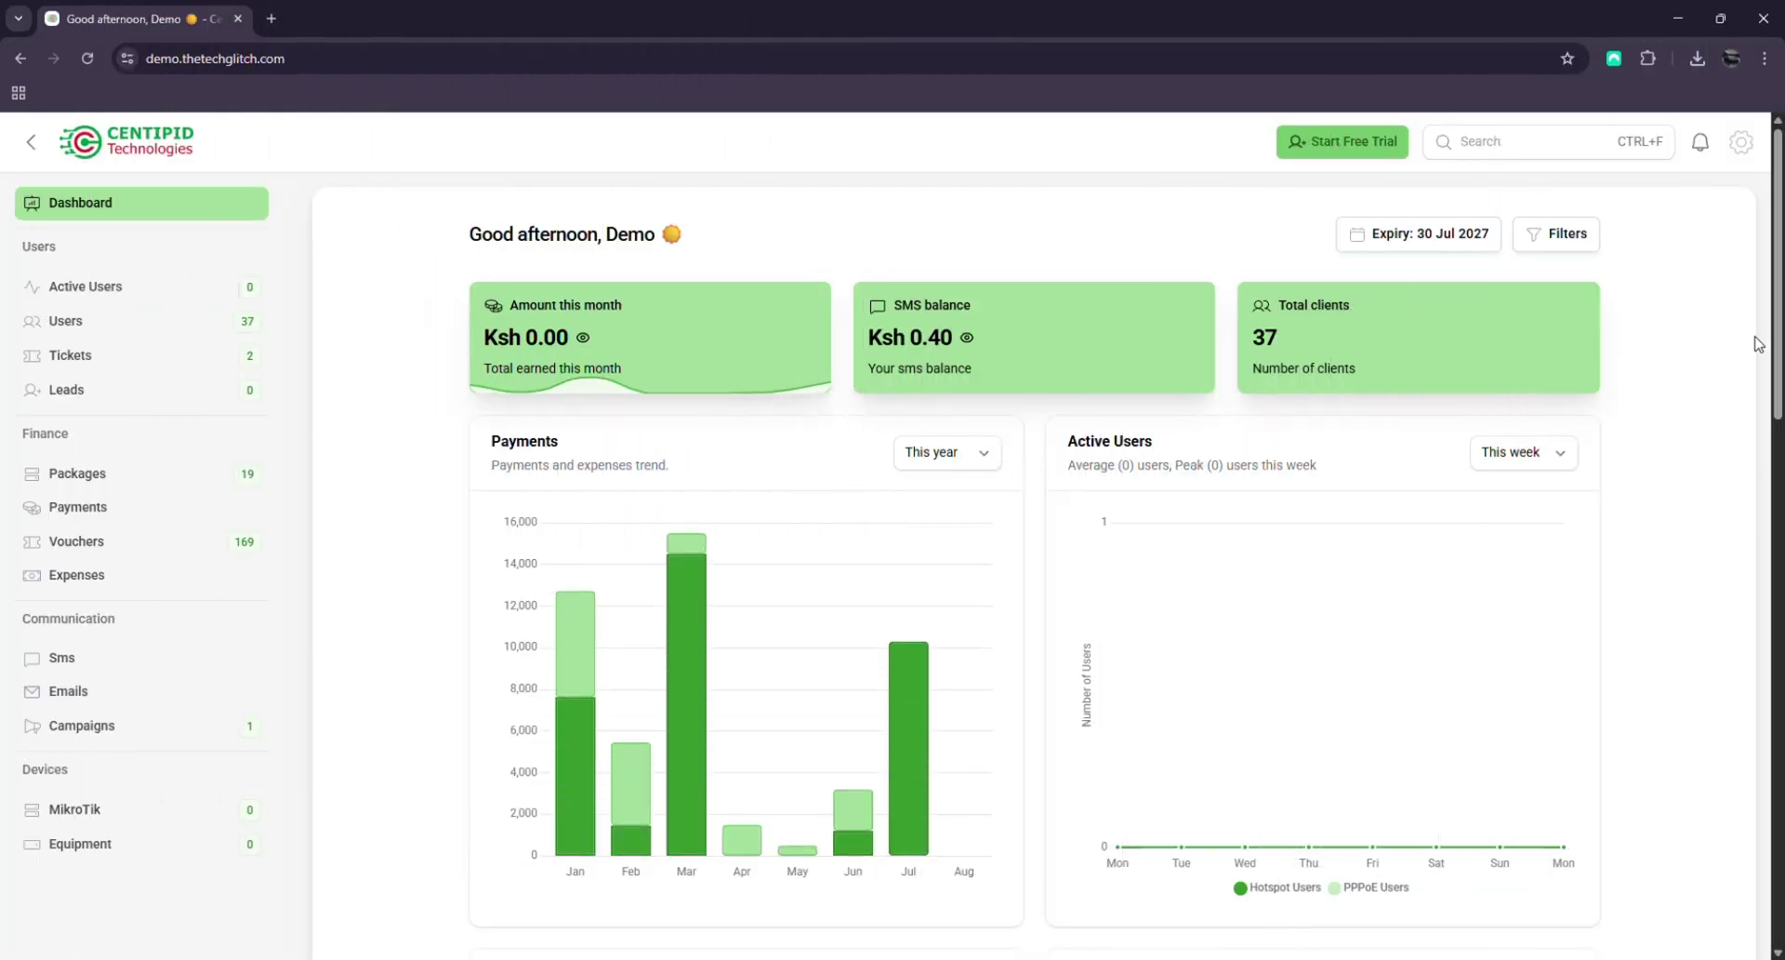
Switch the demo dashboard's Payments chart to This week, then back to This year
scroll(1760, 336, down, 1)
scroll(1765, 325, up, 1)
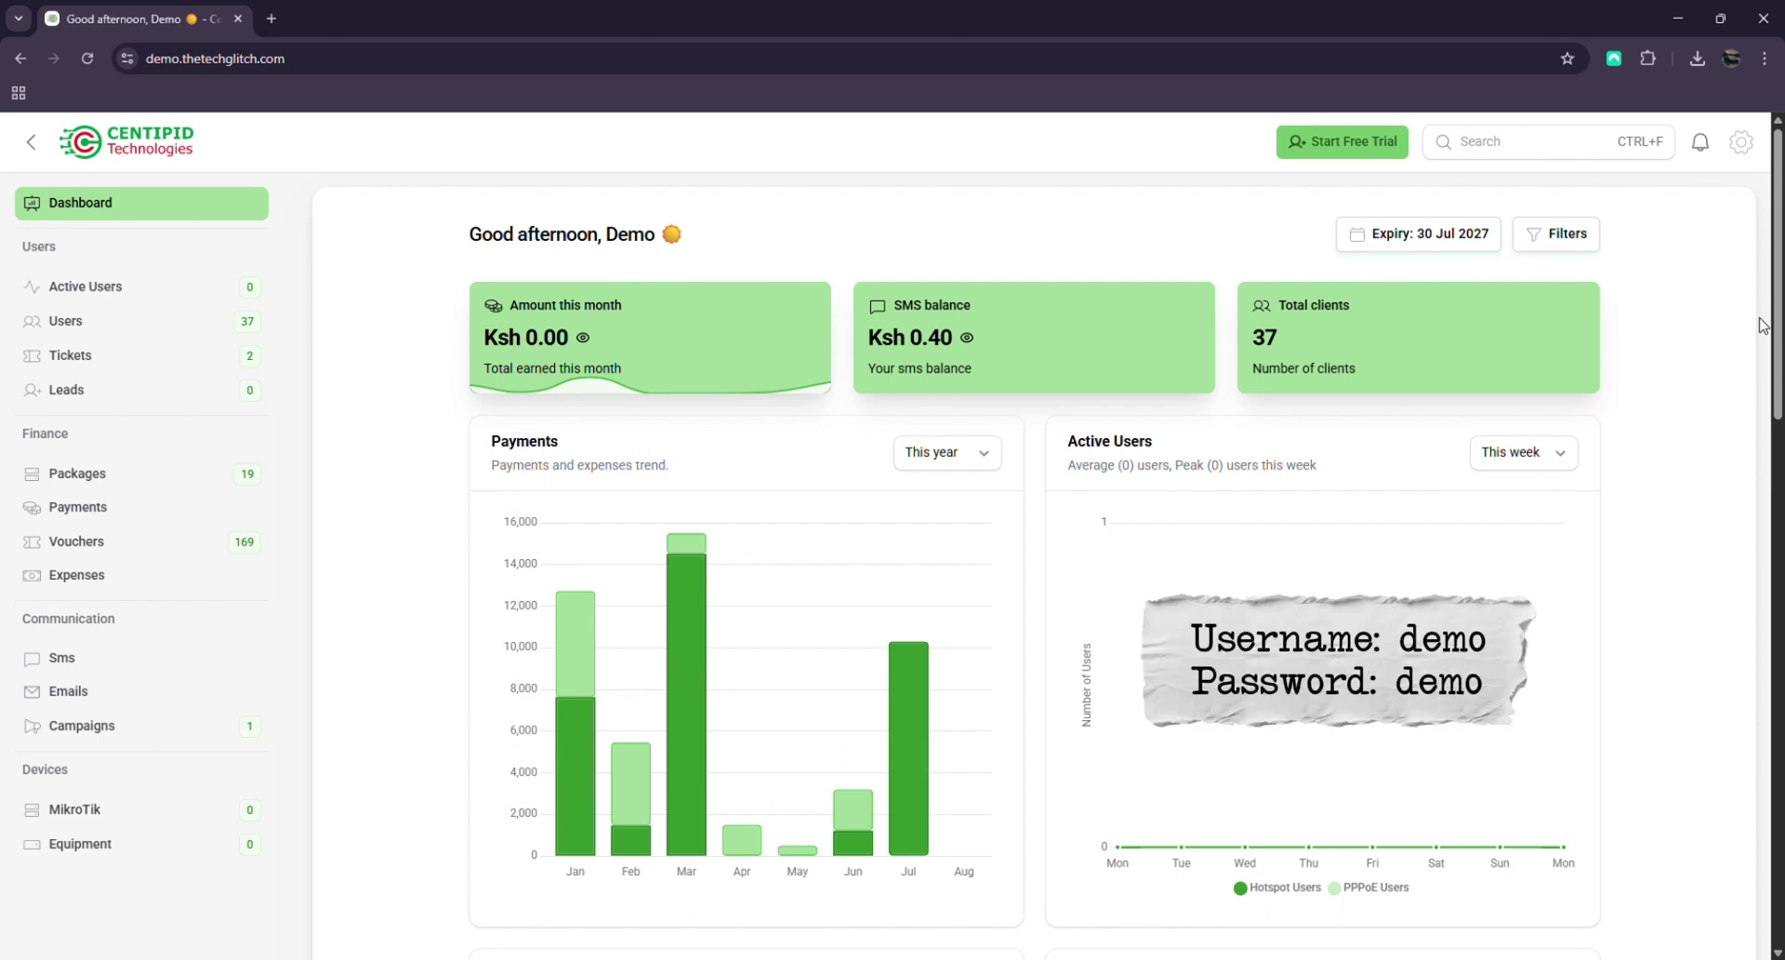
scroll(1646, 351, down, 5)
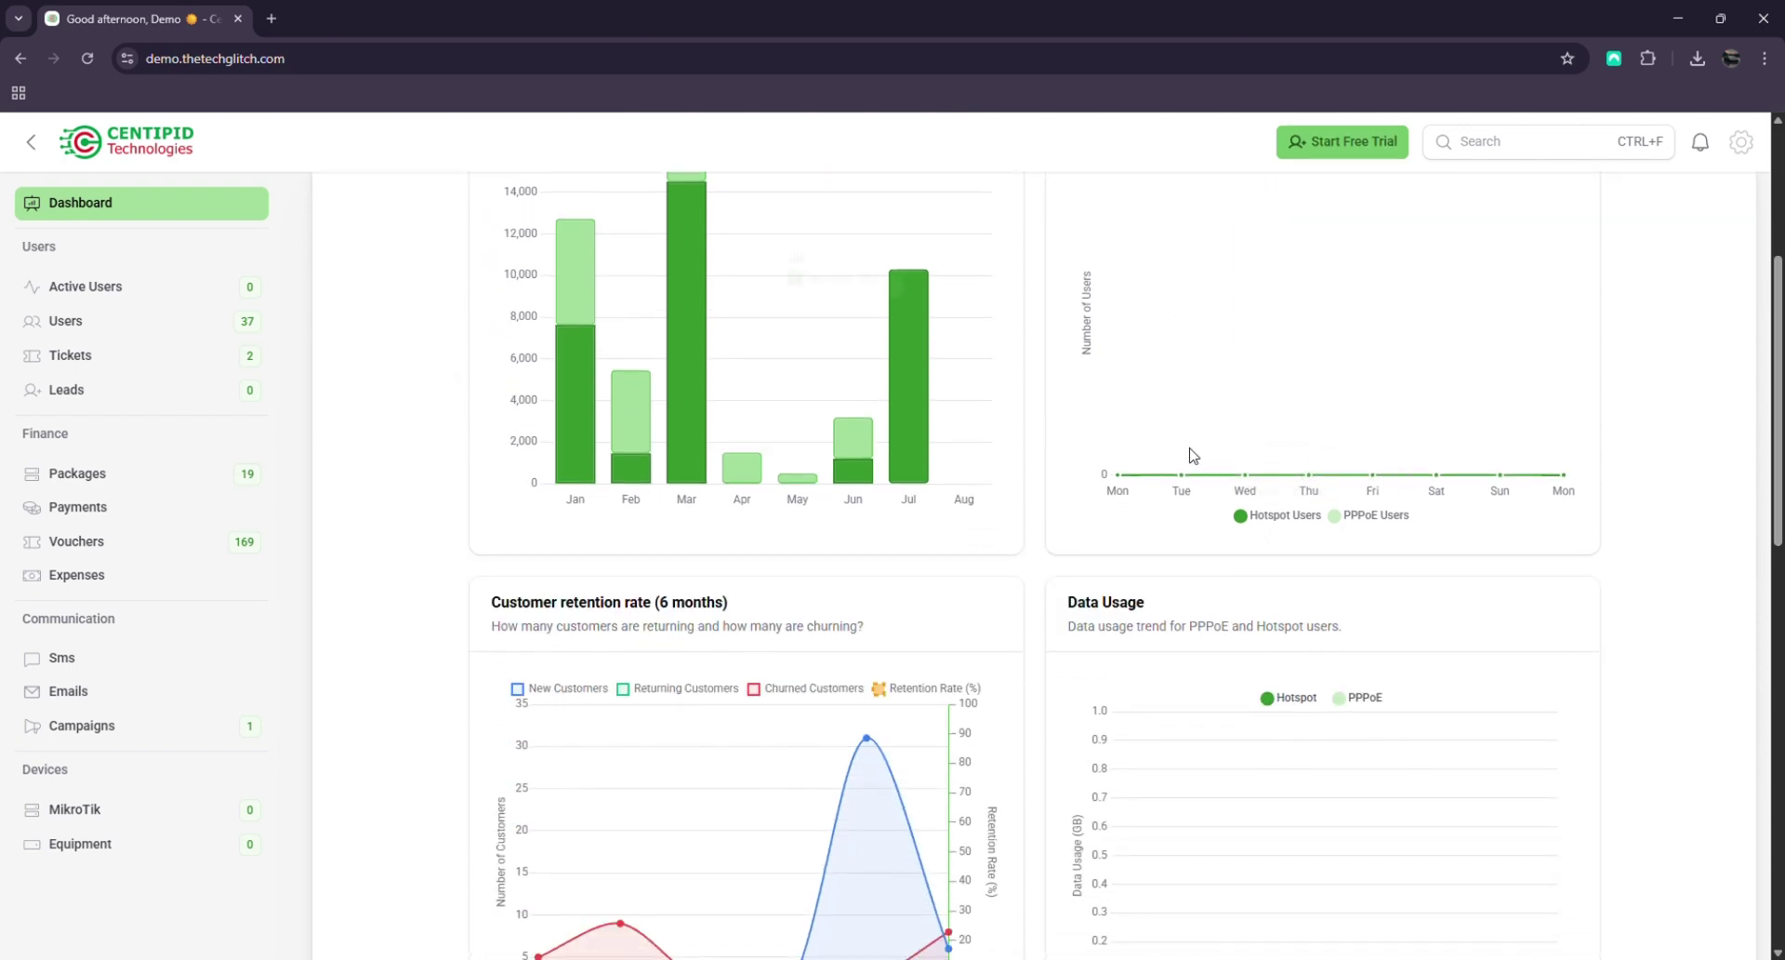
scroll(1168, 454, up, 5)
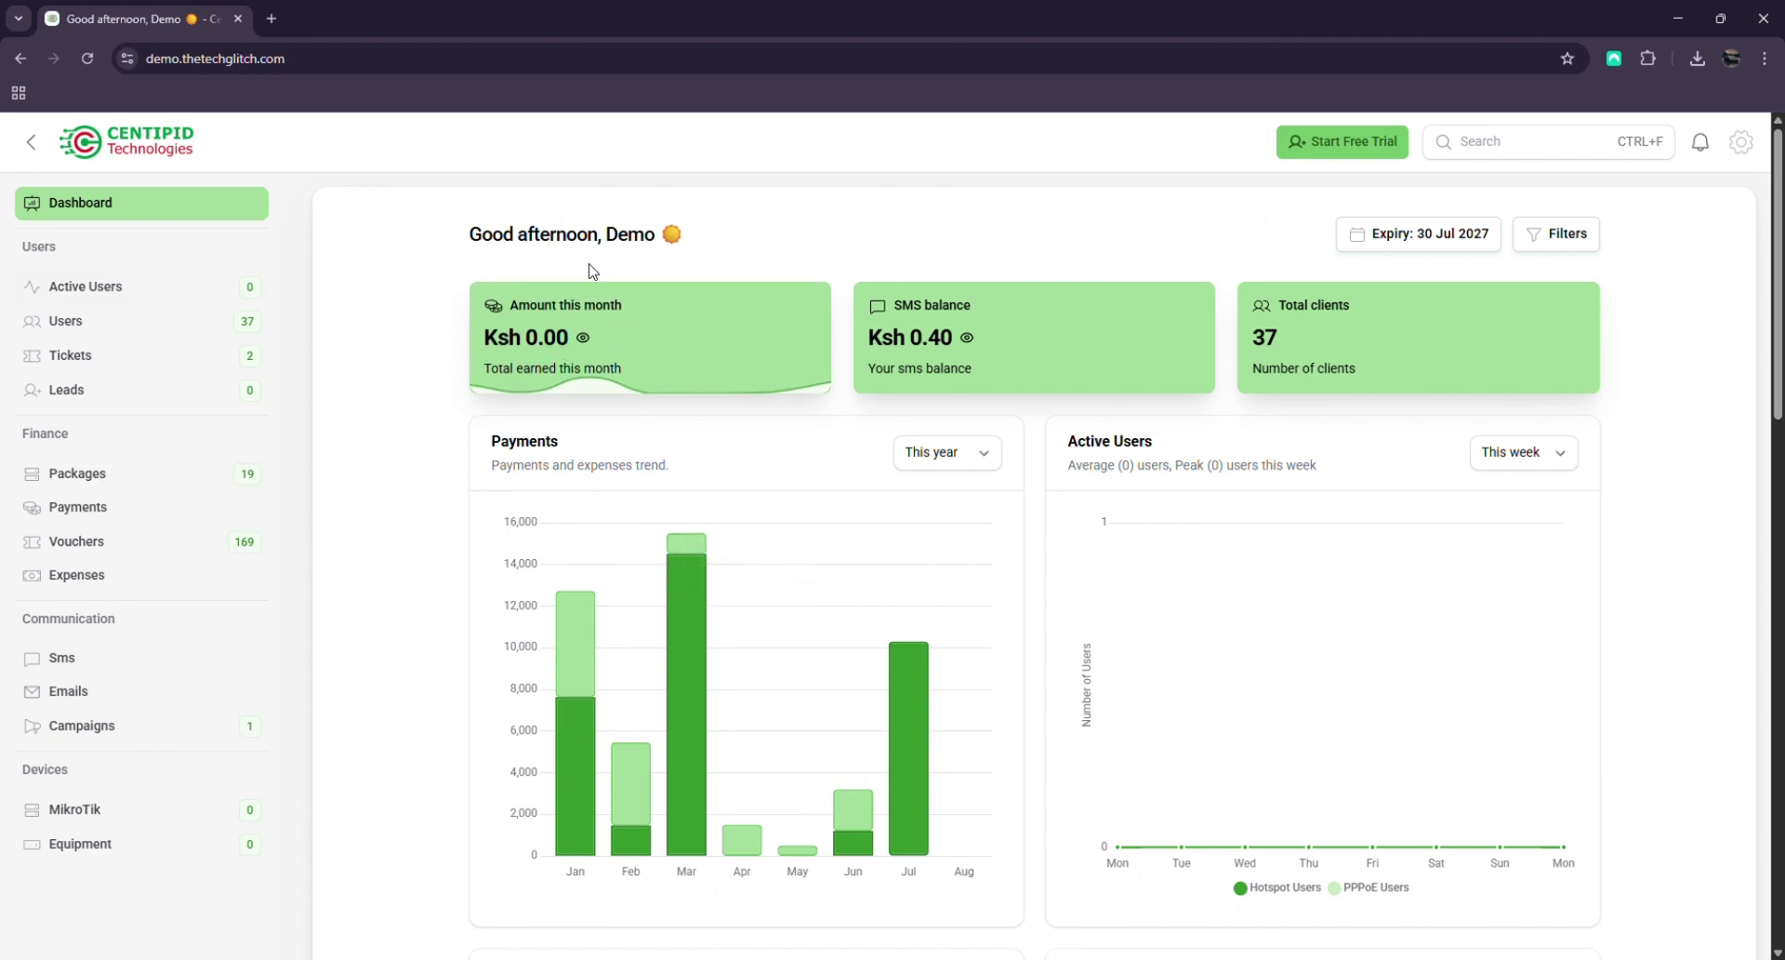
click(963, 465)
click(958, 532)
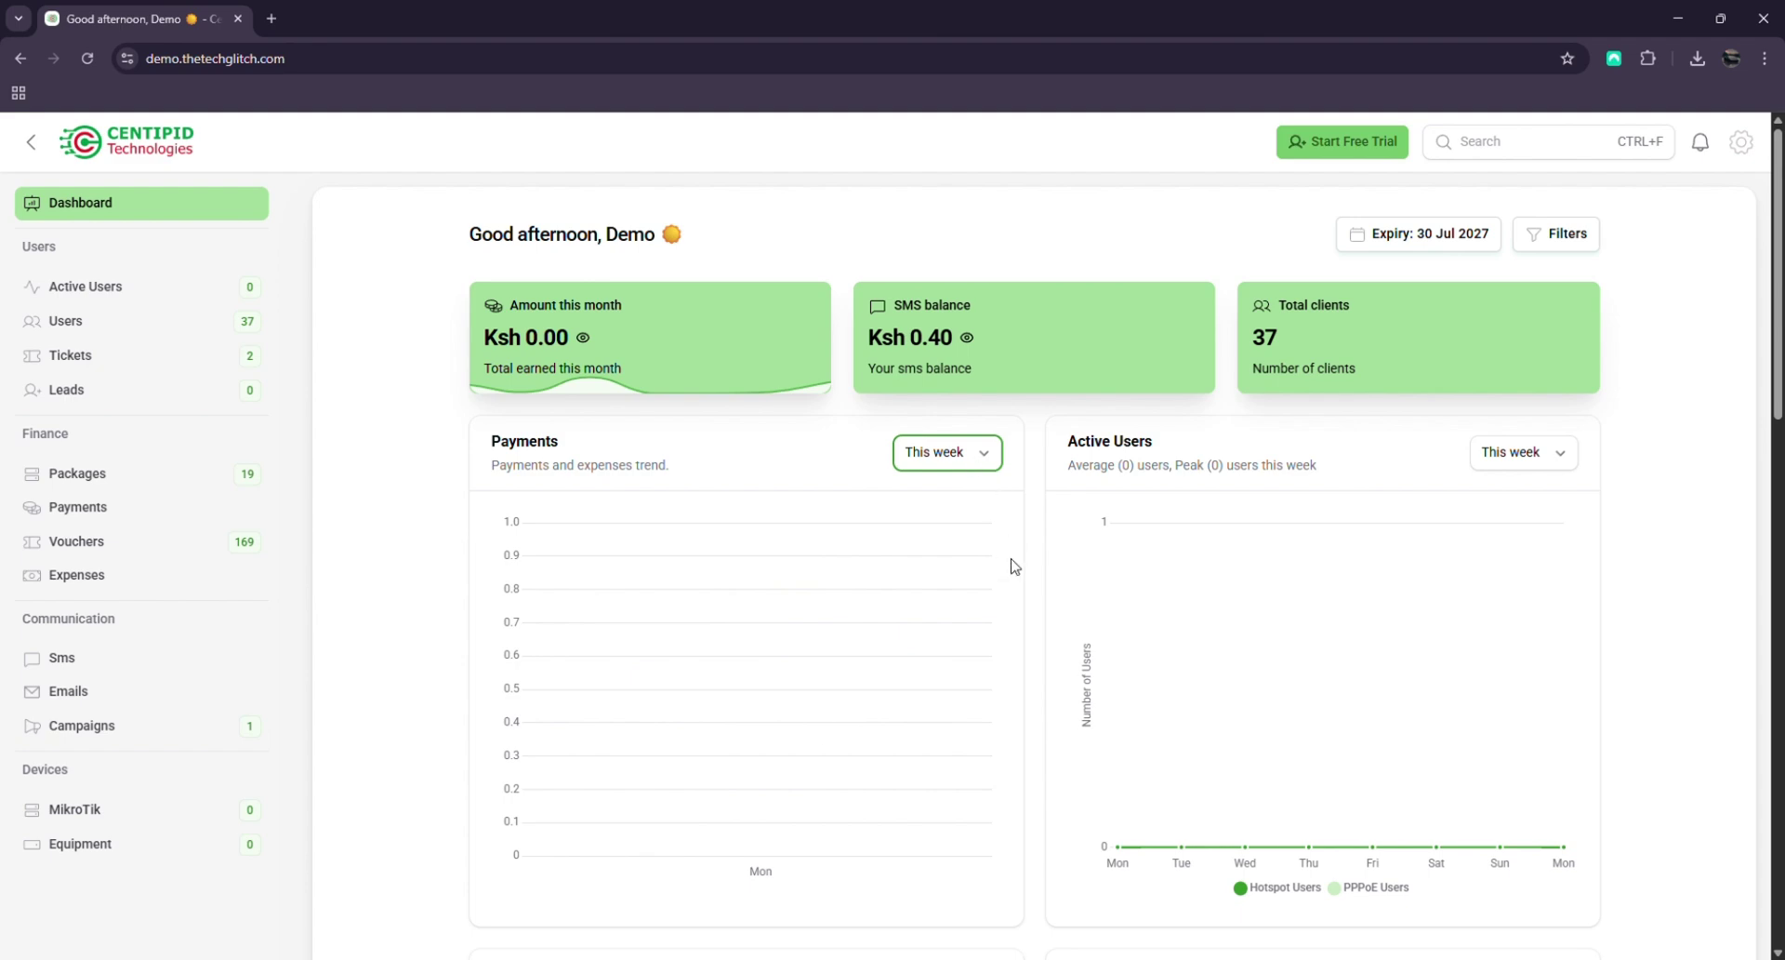
key(Down)
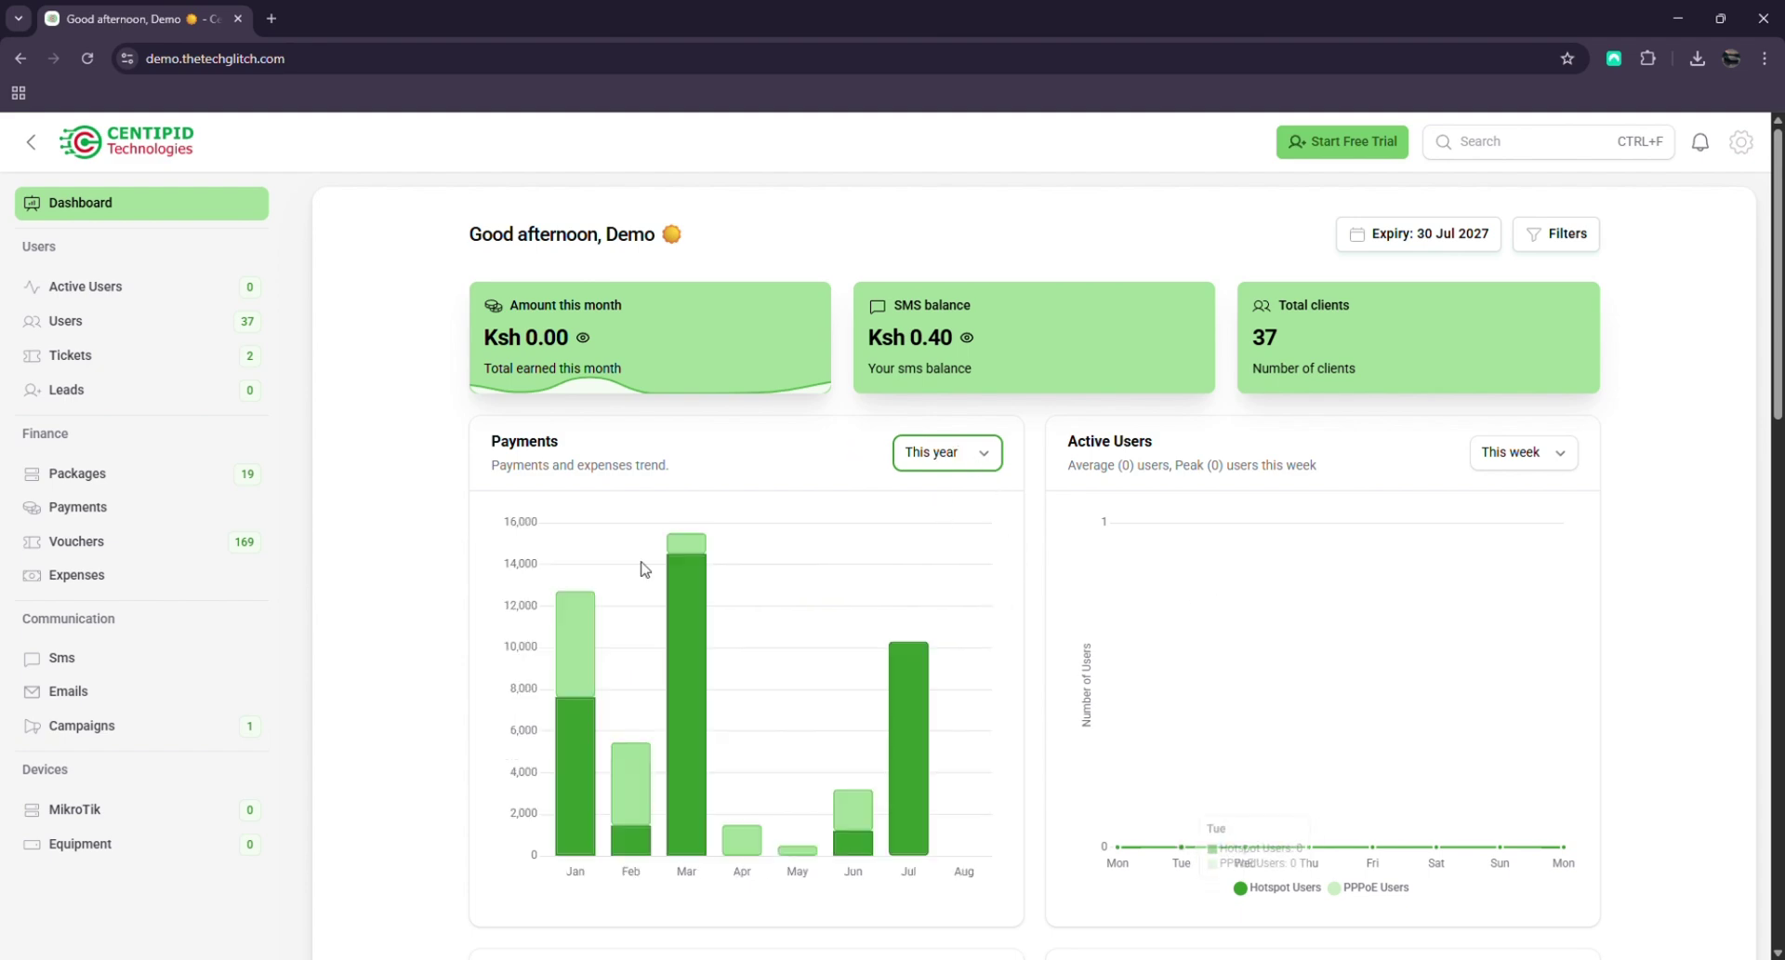
Scroll through the remaining demo dashboard charts
scroll(1301, 557, down, 4)
scroll(1116, 558, up, 1)
scroll(996, 625, down, 3)
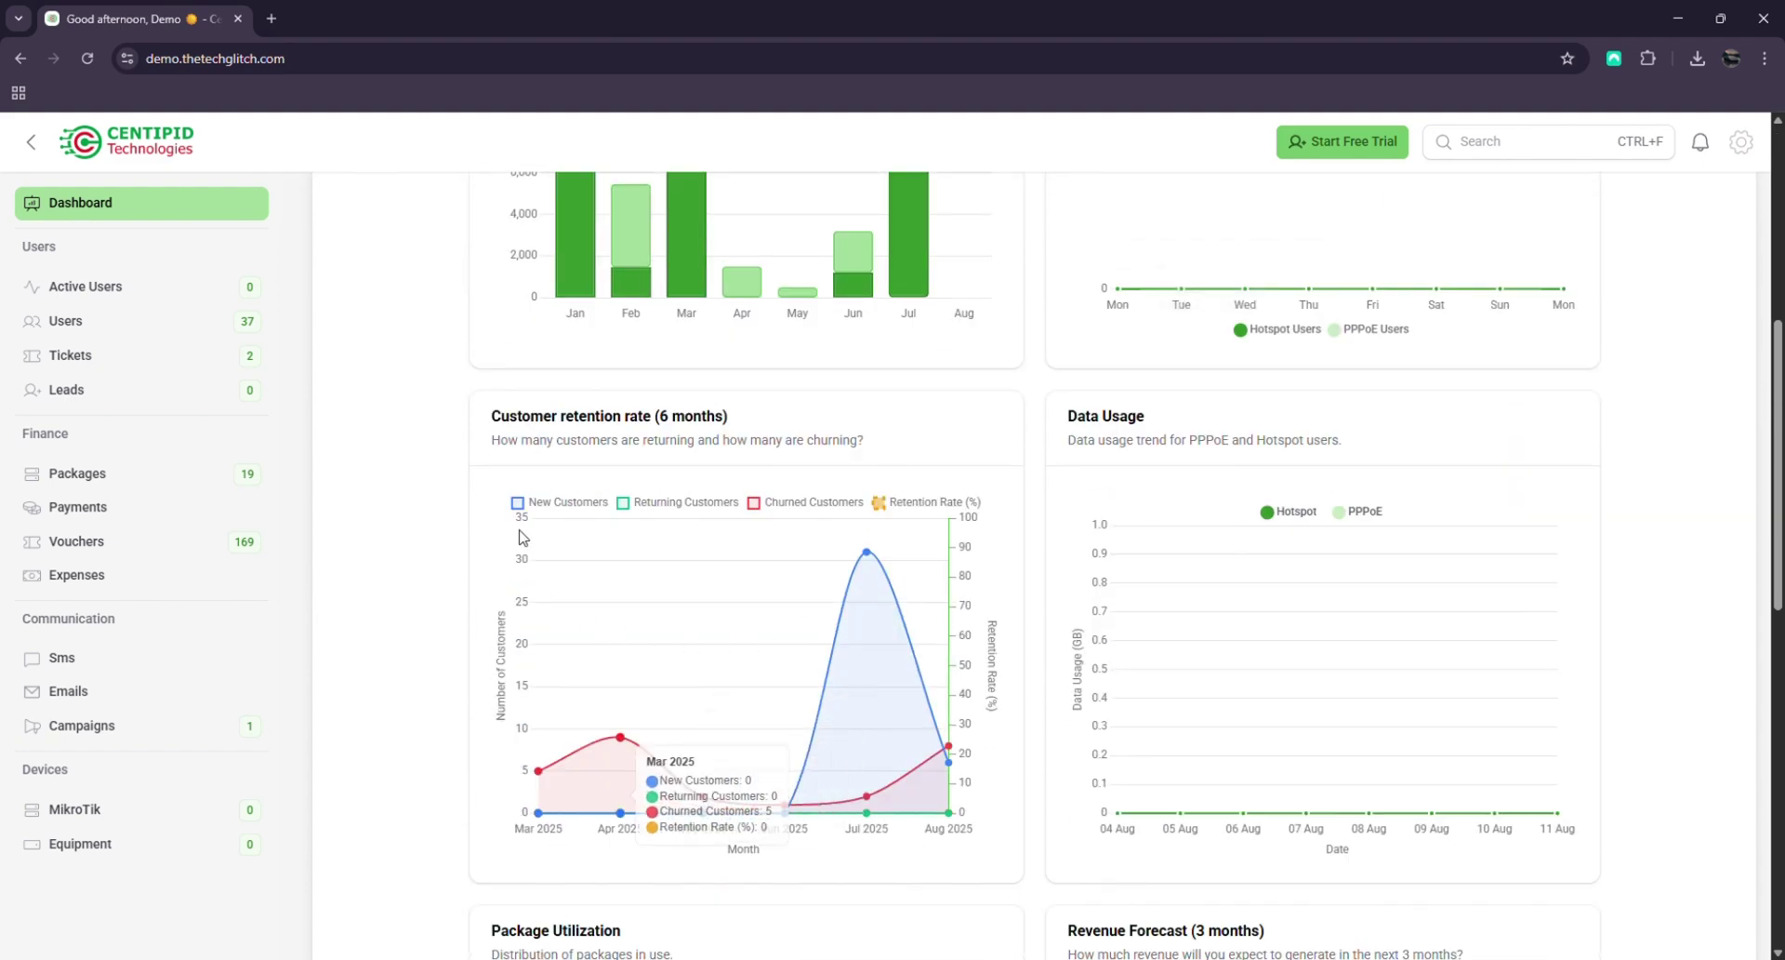
scroll(1657, 676, down, 15)
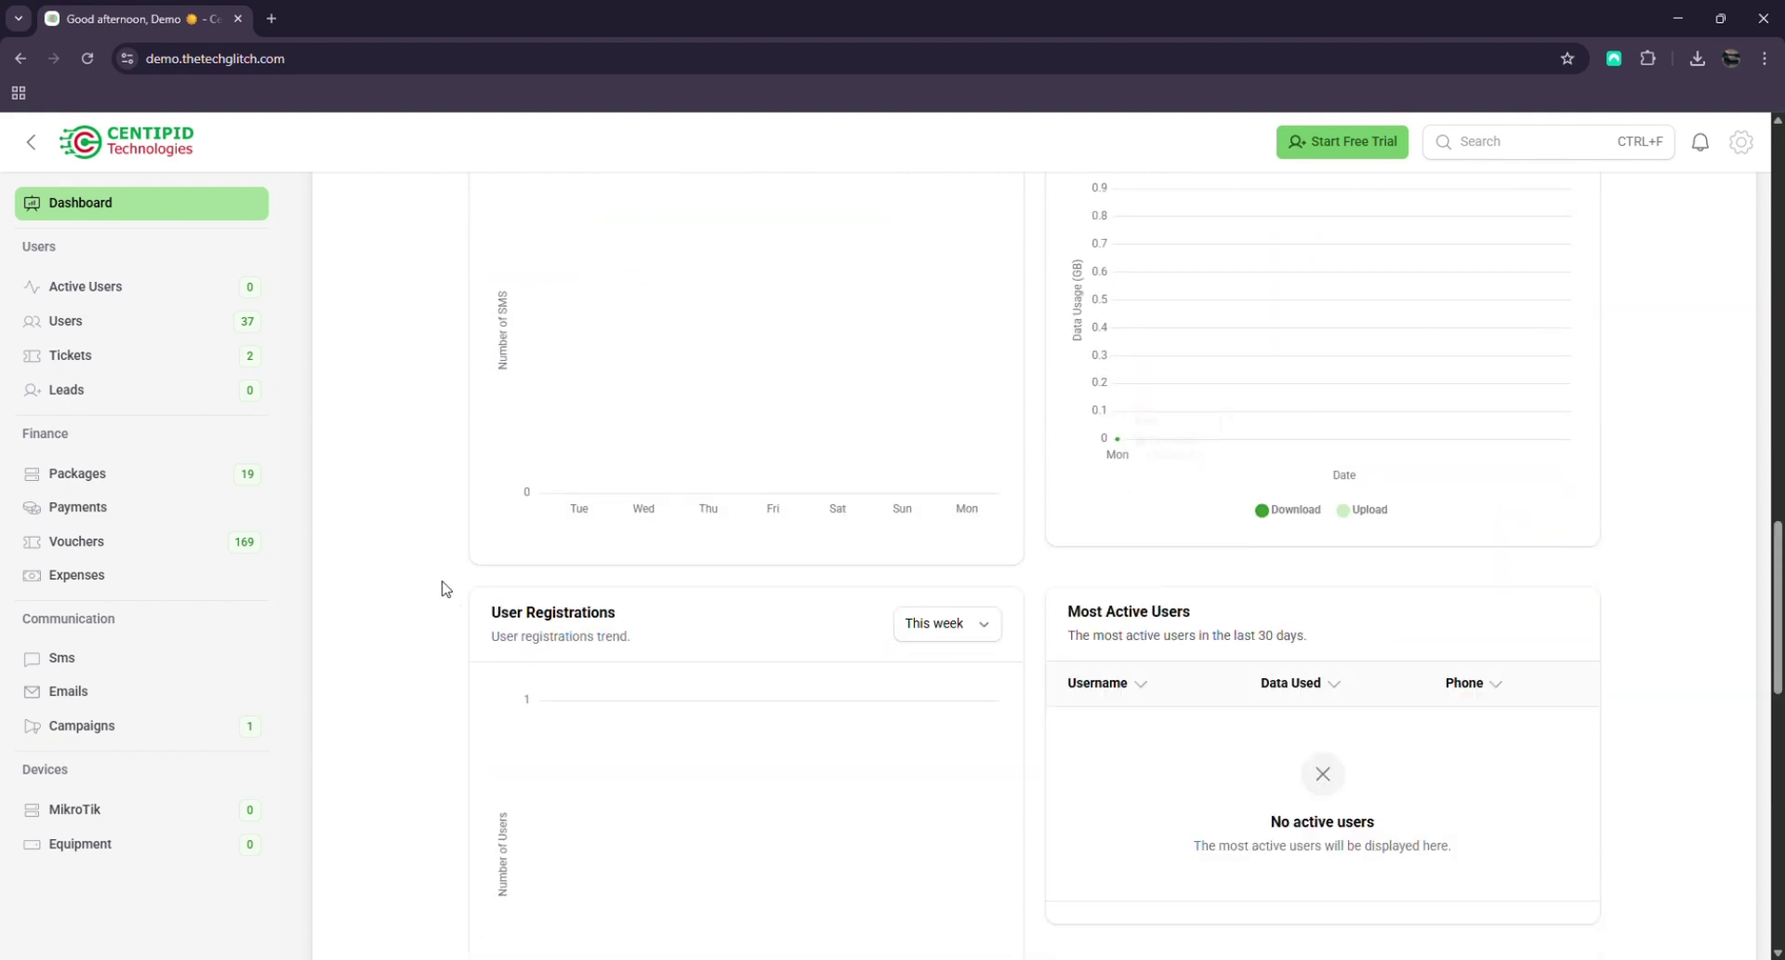
scroll(1266, 682, up, 10)
scroll(908, 422, up, 4)
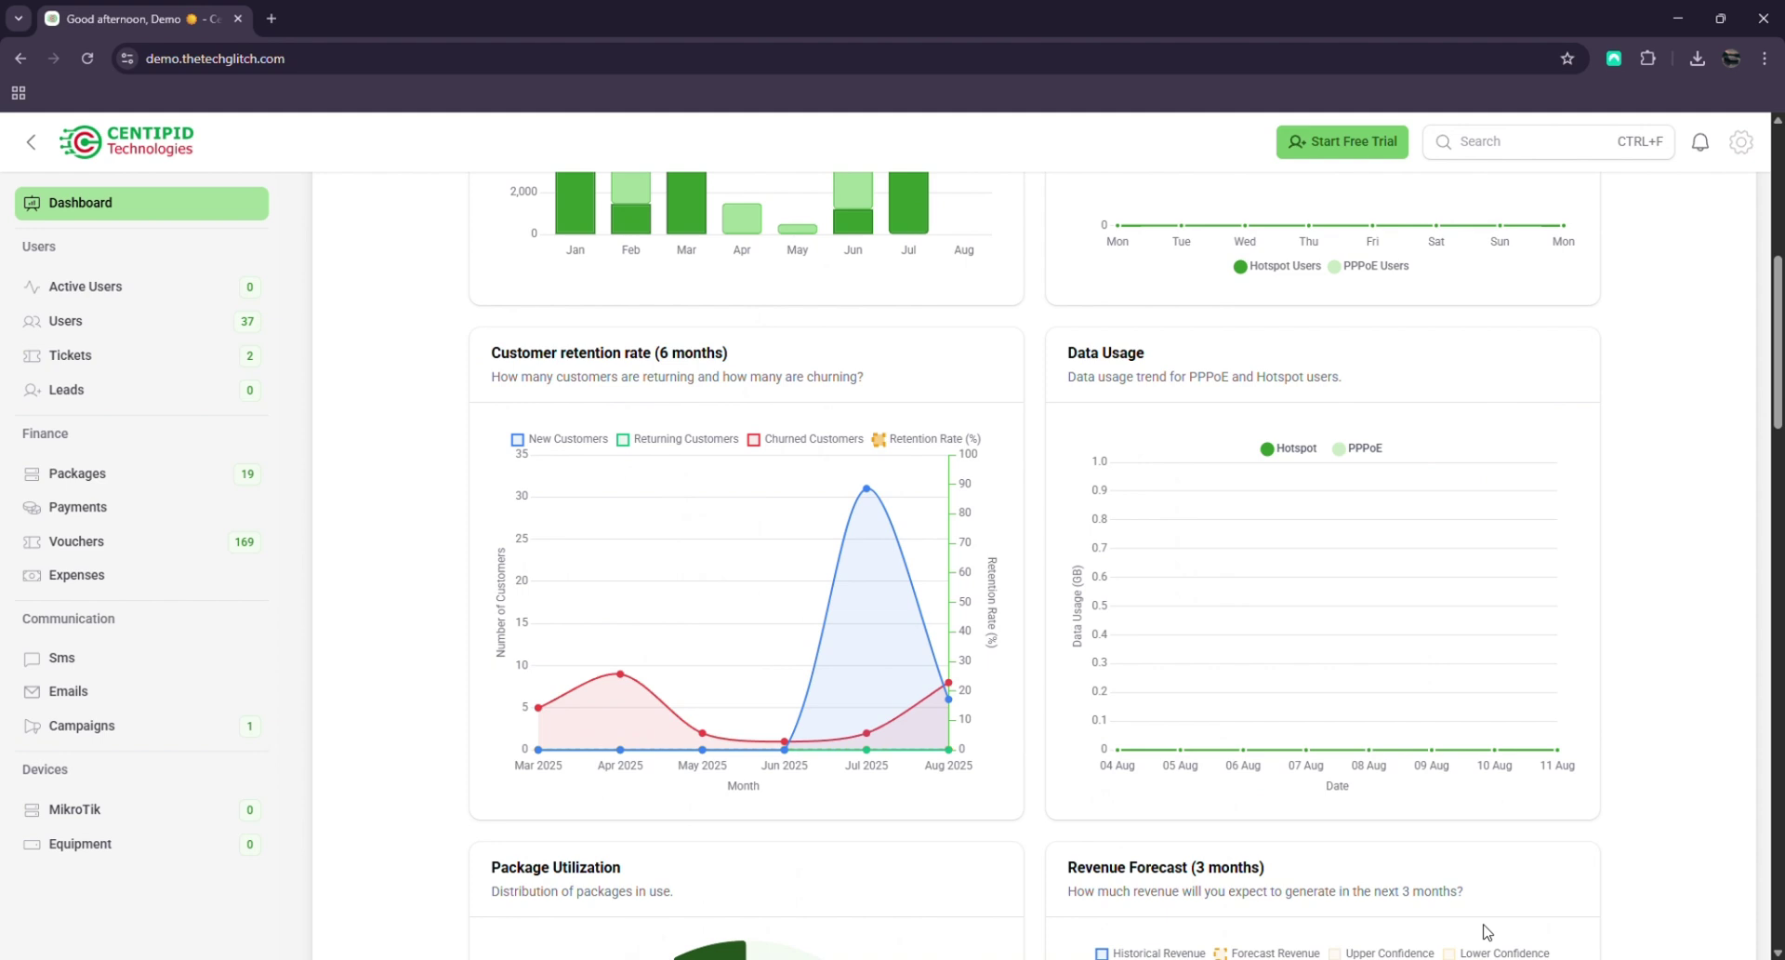
Return to the landing page and jump to the Pricing section with the Hotspot and PPPoE plans
click(20, 58)
scroll(1141, 532, down, 1)
scroll(1141, 532, down, 10)
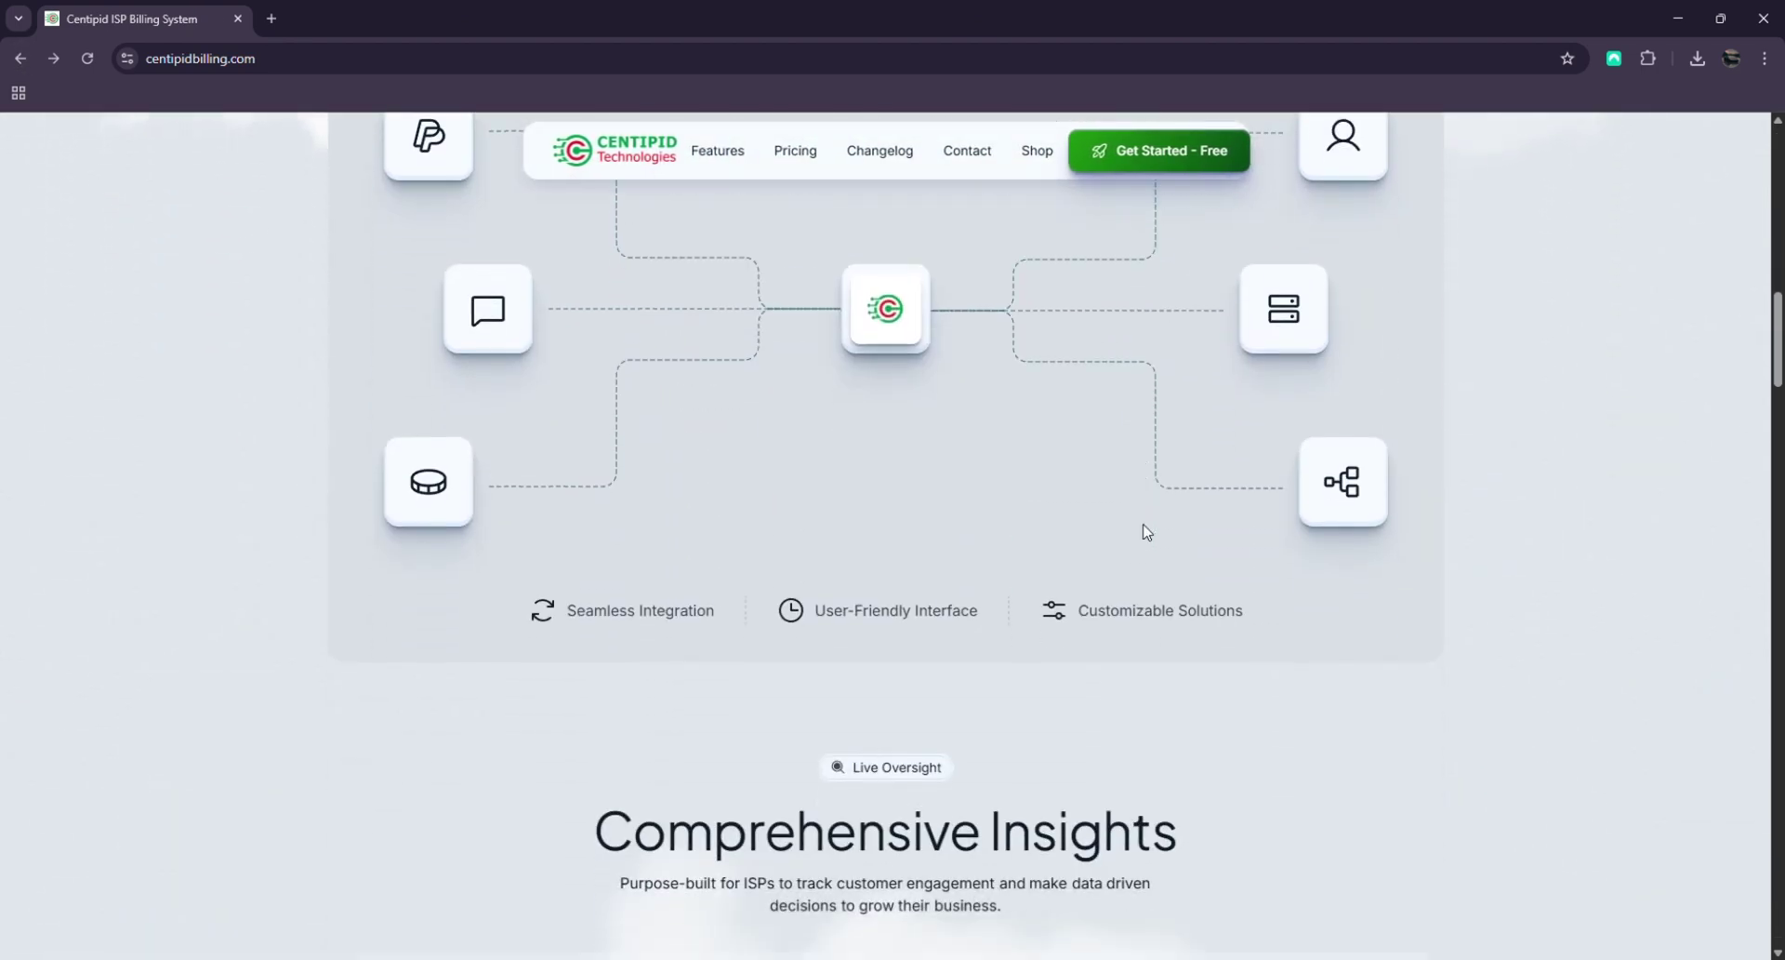
scroll(1286, 569, down, 8)
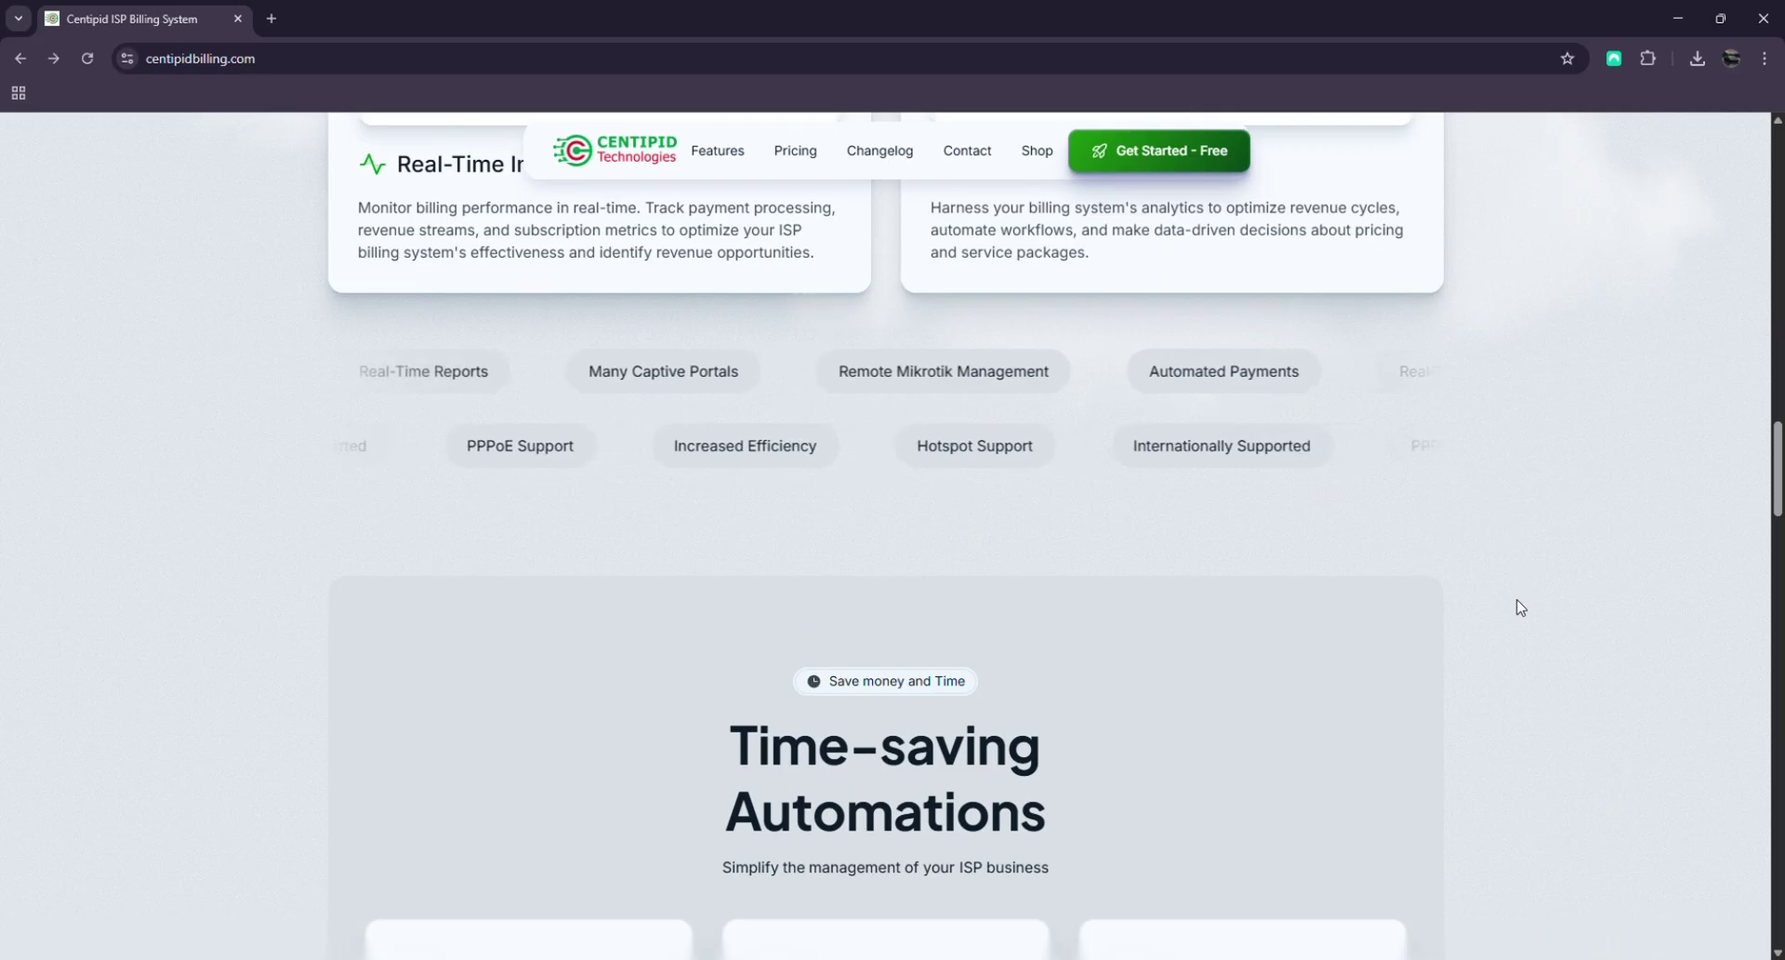
scroll(1395, 593, up, 8)
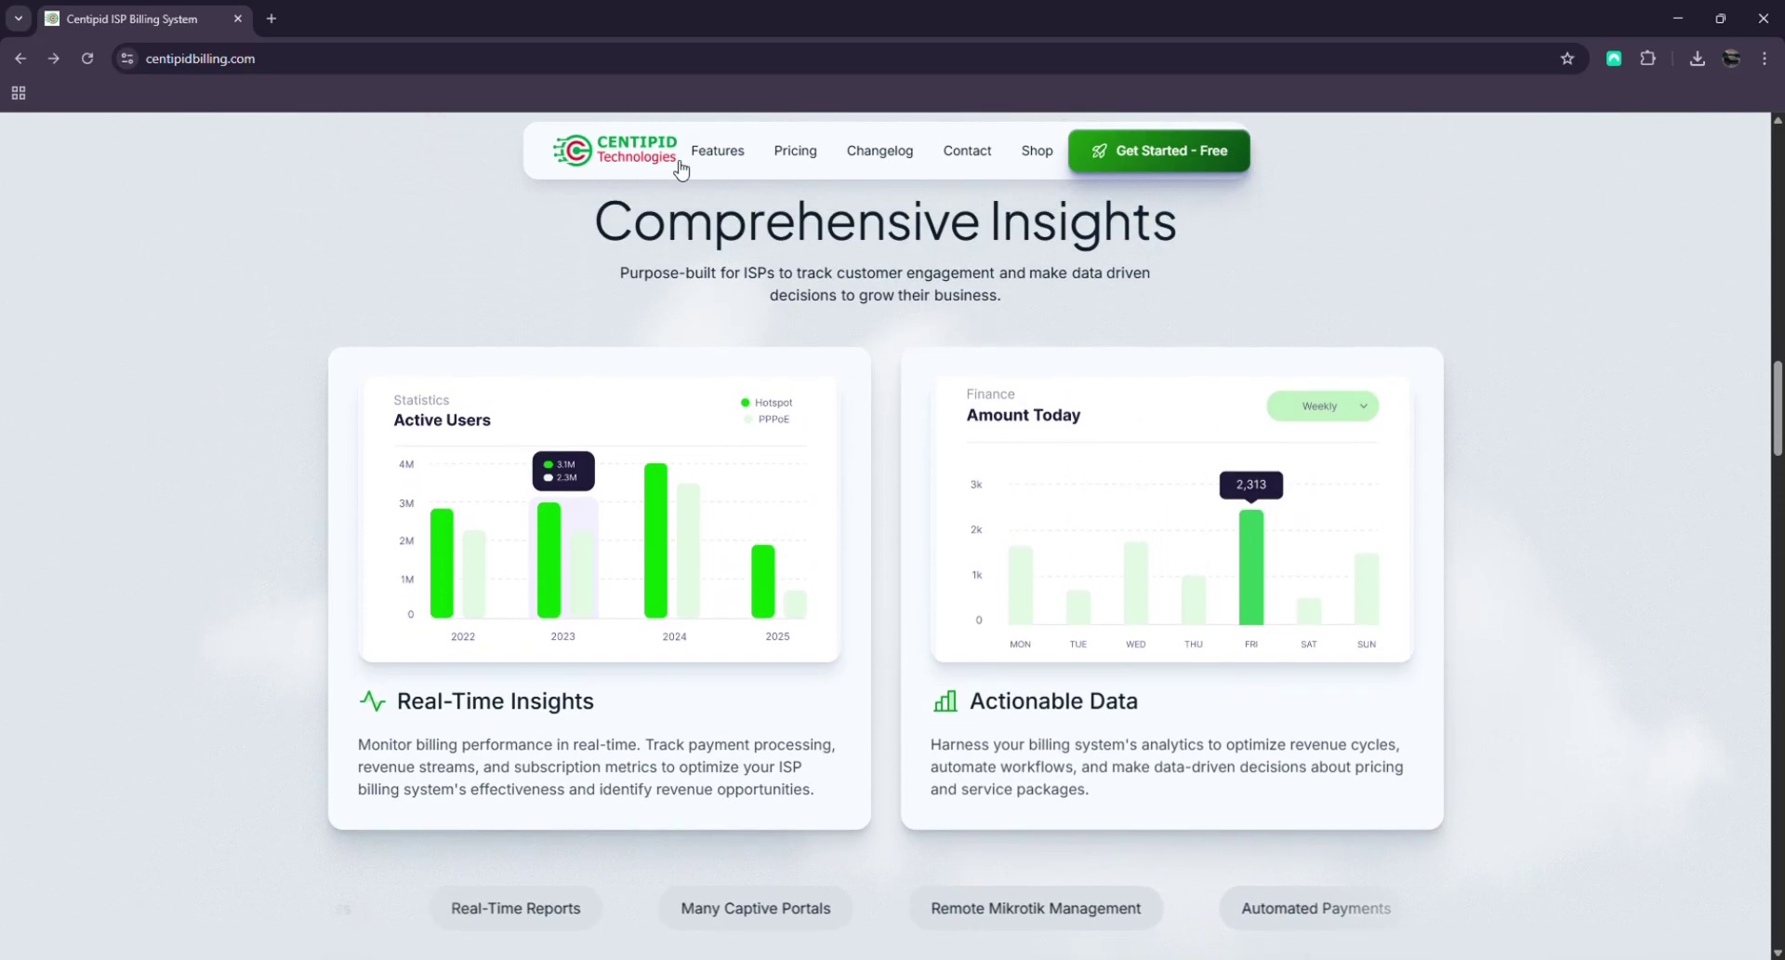
click(802, 154)
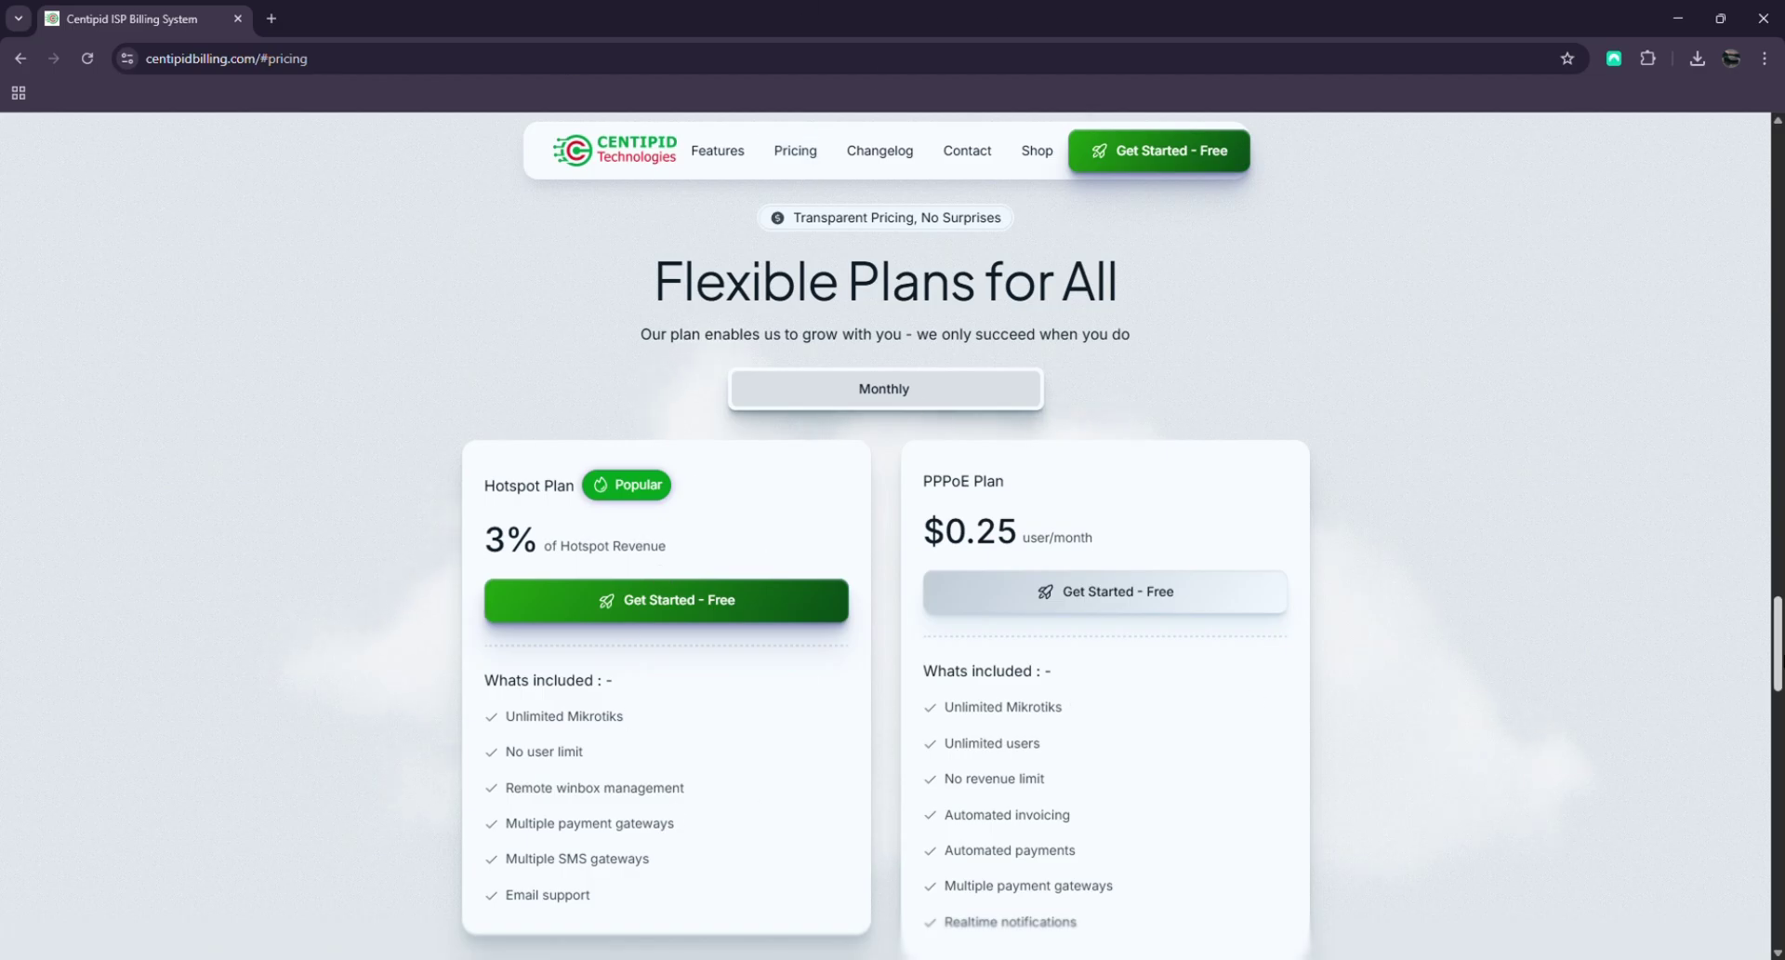
scroll(809, 693, down, 1)
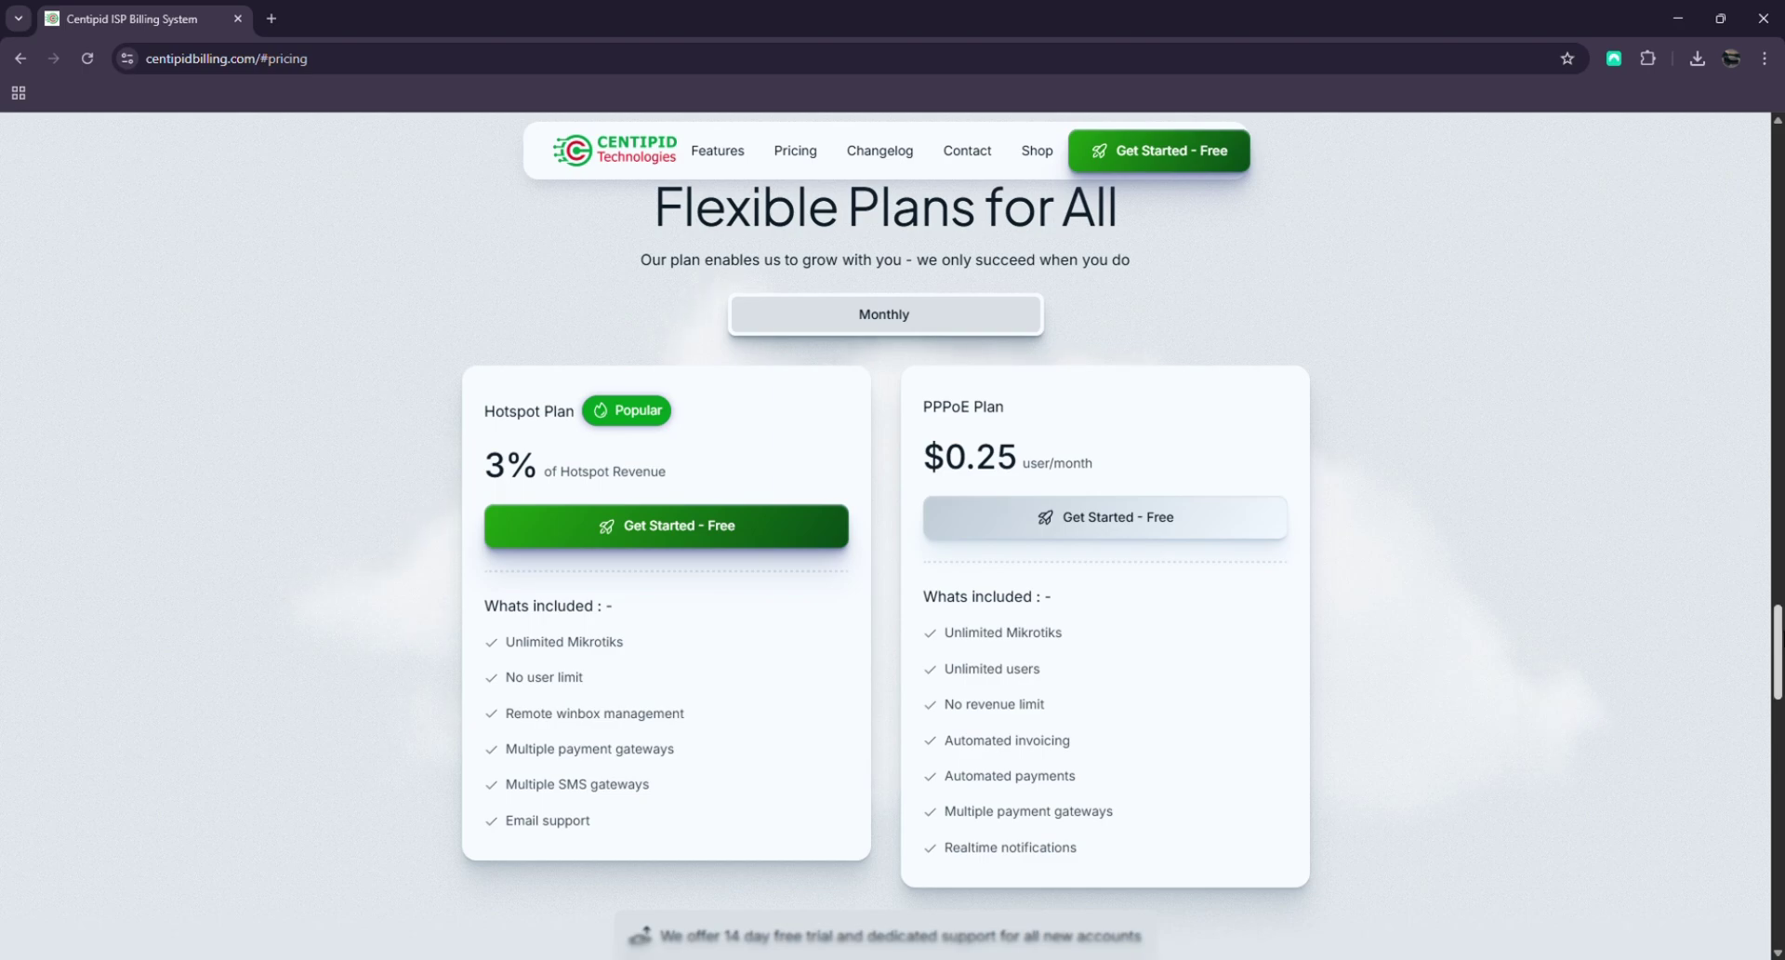
Open the Centipid Changelog and scroll to the v3.8.4 release notes
scroll(1748, 525, down, 10)
click(884, 151)
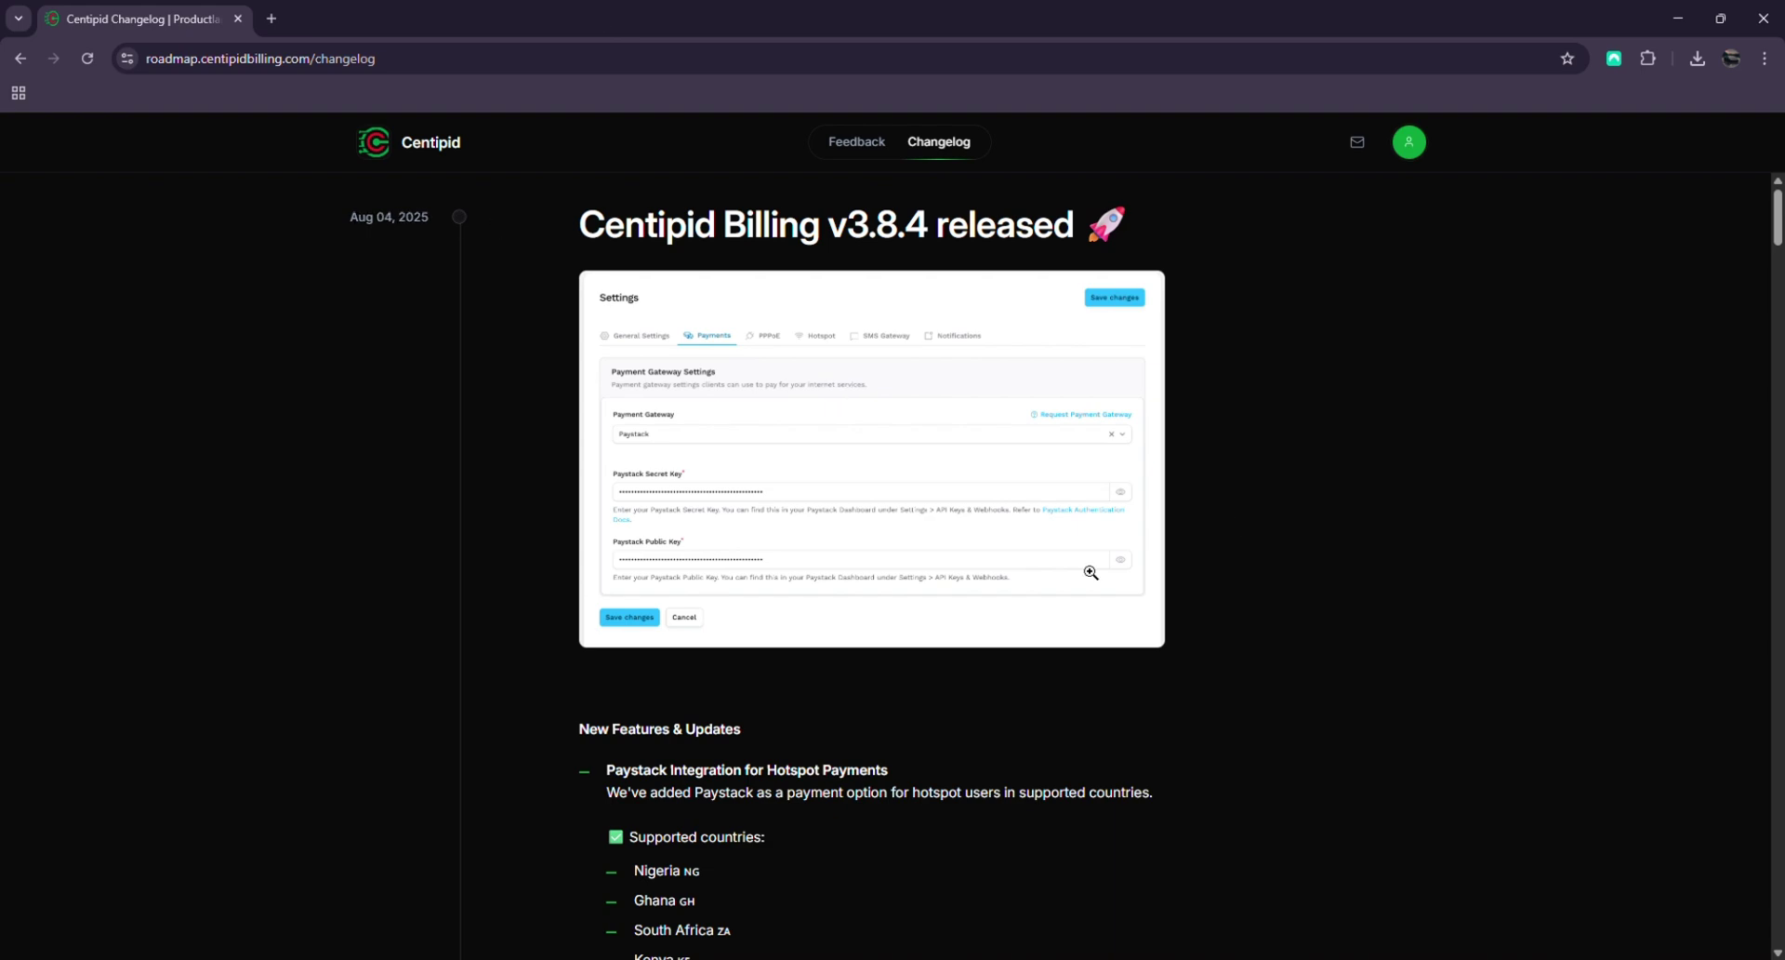
scroll(1088, 570, down, 7)
drag(1778, 286, 1778, 267)
scroll(1777, 266, up, 4)
scroll(1780, 272, down, 5)
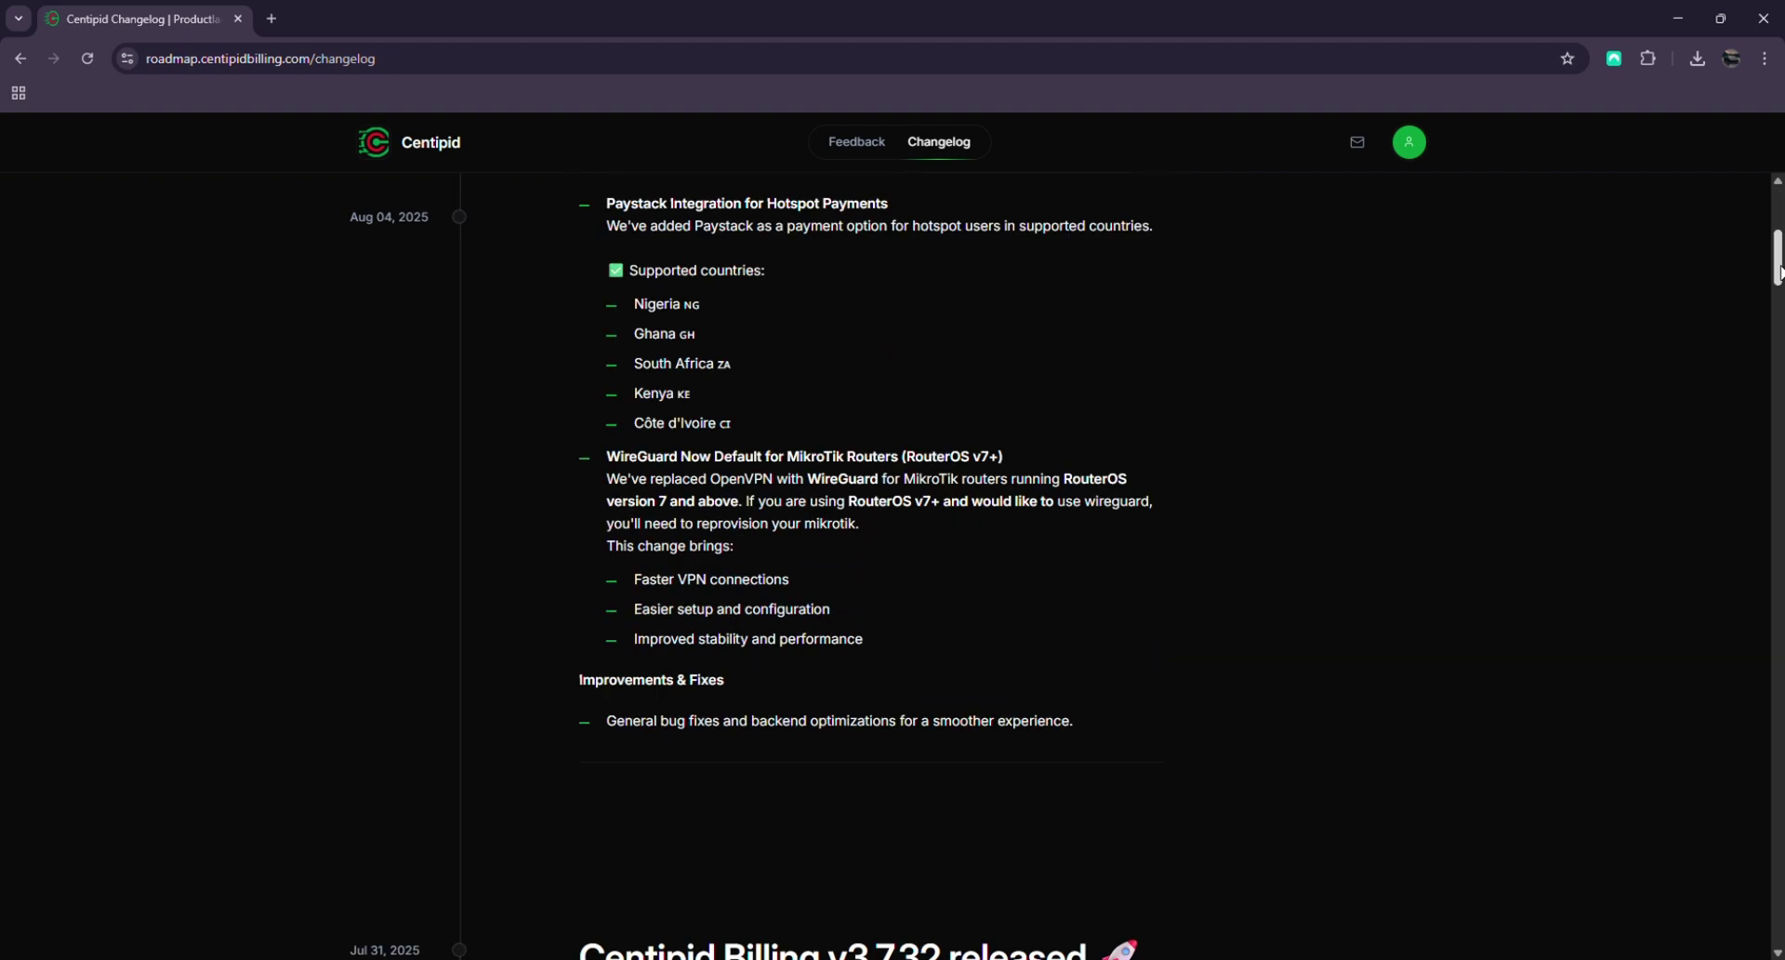
drag(1778, 272, 1777, 226)
scroll(880, 302, down, 3)
Read the Aug 04, 2025 Paystack hotspot and WireGuard notes and earlier releases
scroll(814, 437, up, 3)
scroll(440, 247, up, 1)
scroll(1358, 417, down, 2)
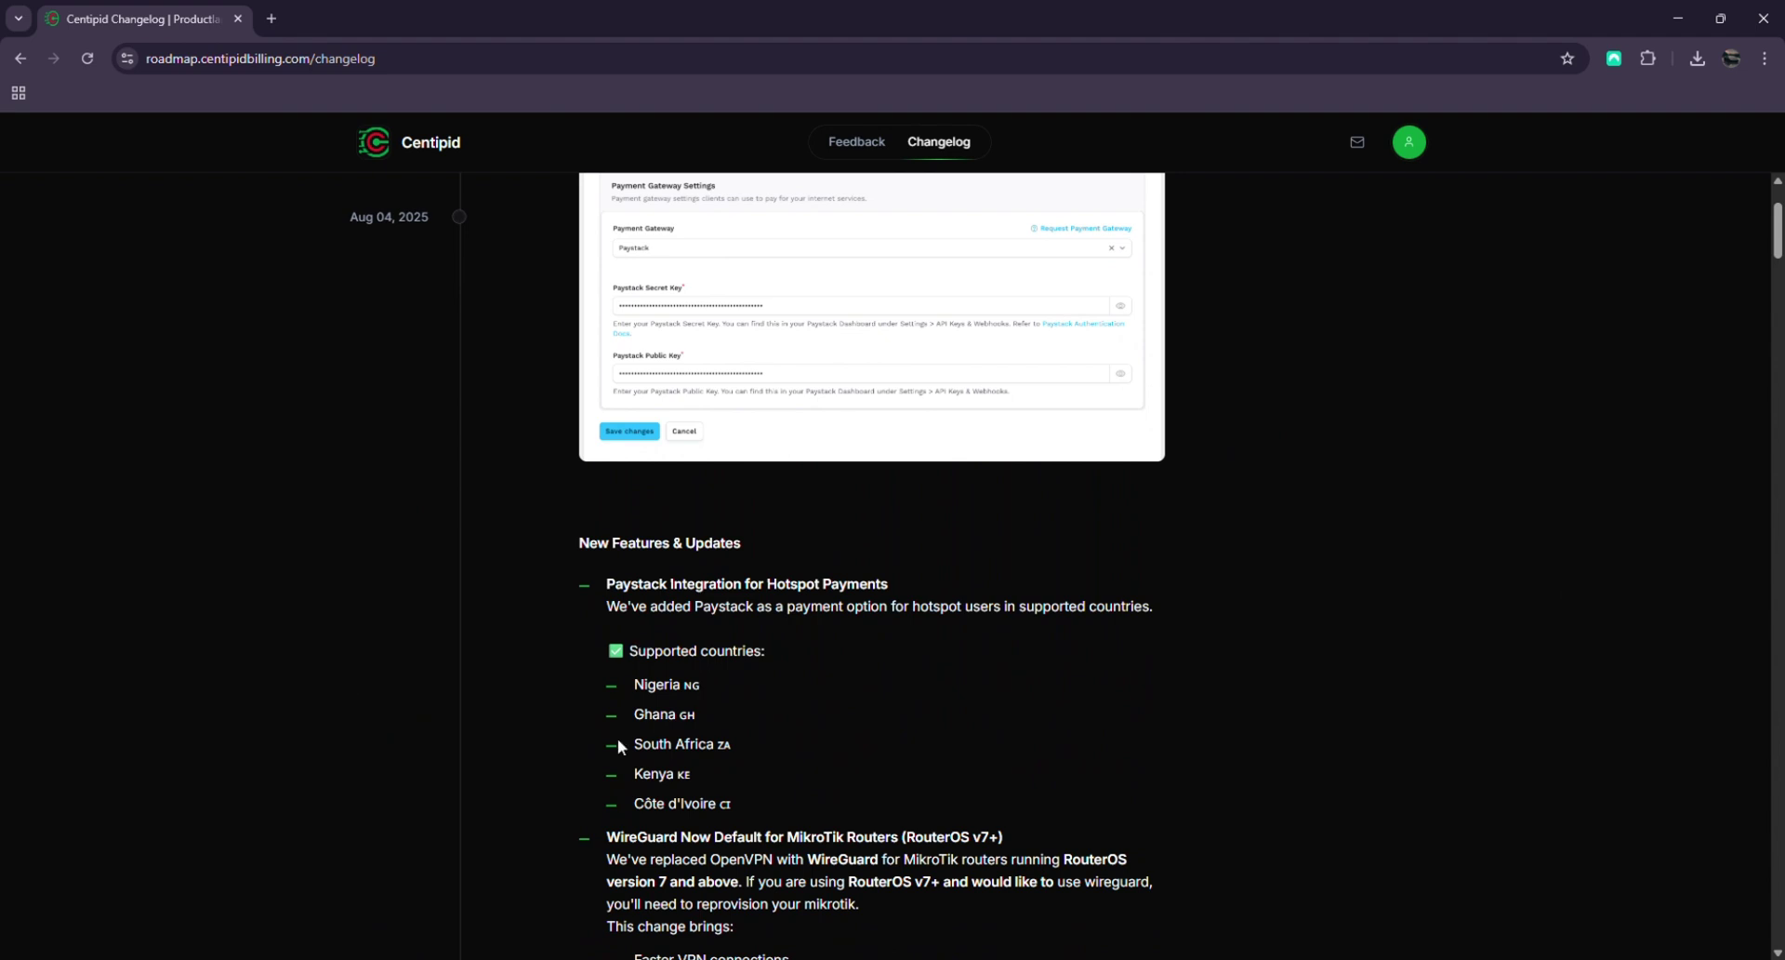
scroll(527, 748, down, 3)
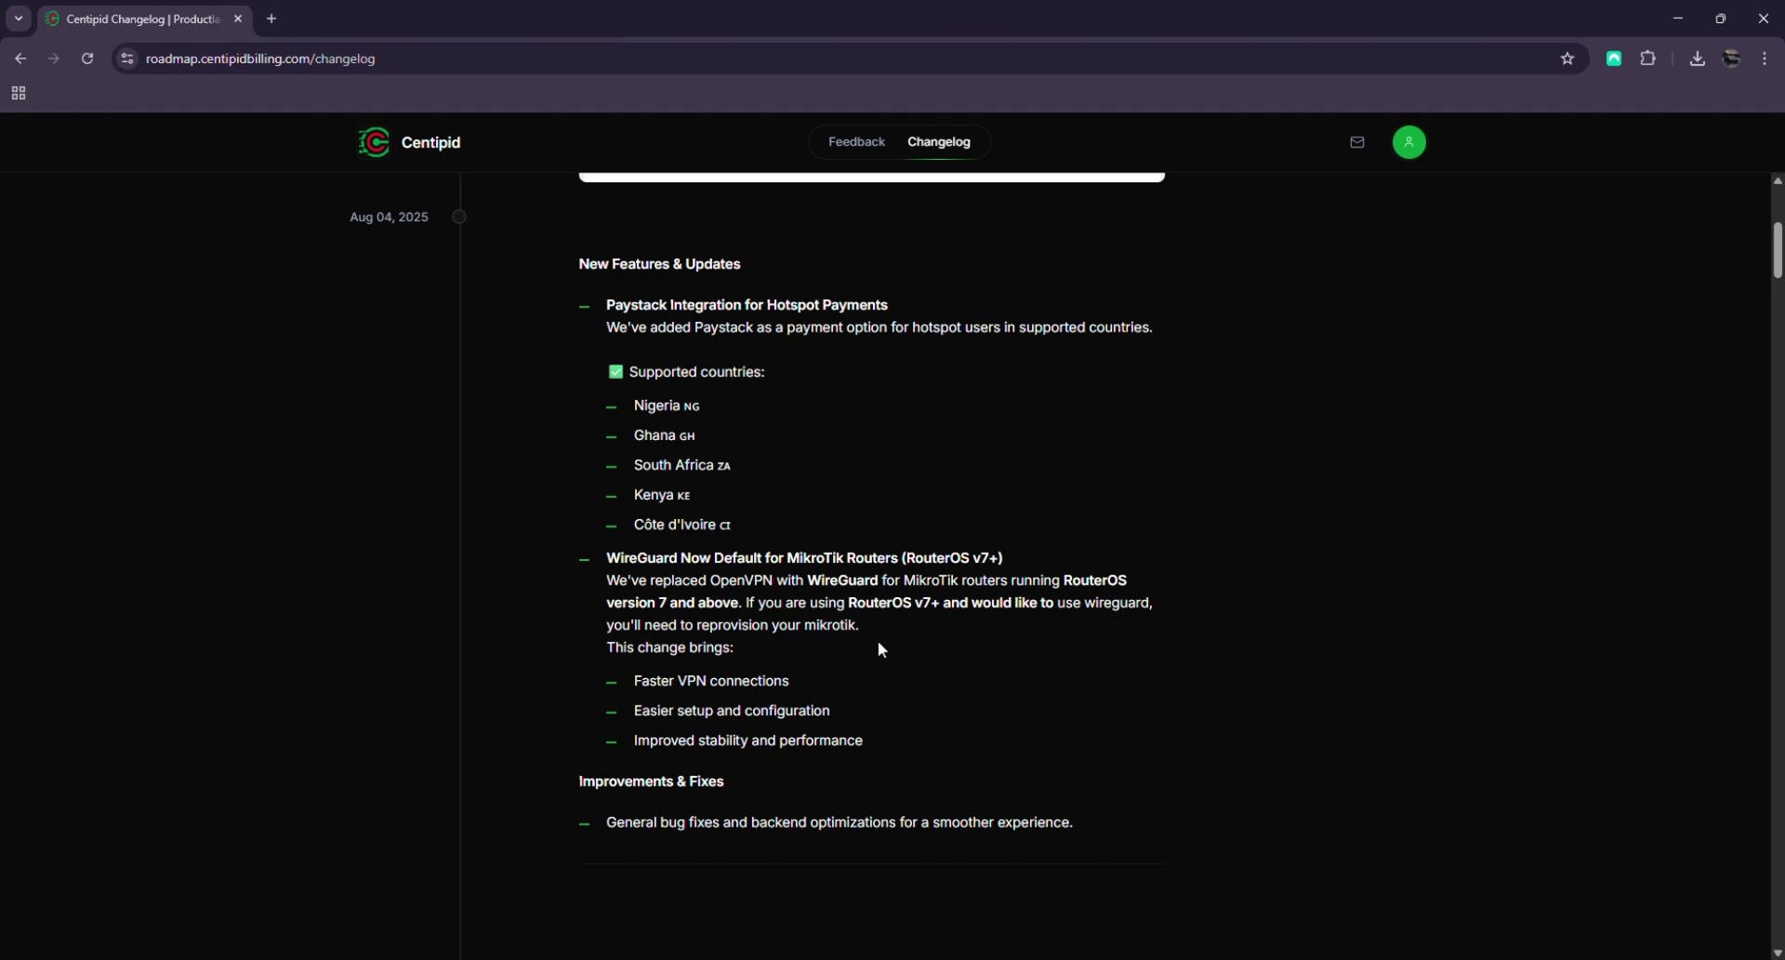
scroll(1097, 372, up, 5)
scroll(1418, 364, down, 9)
scroll(1415, 364, down, 15)
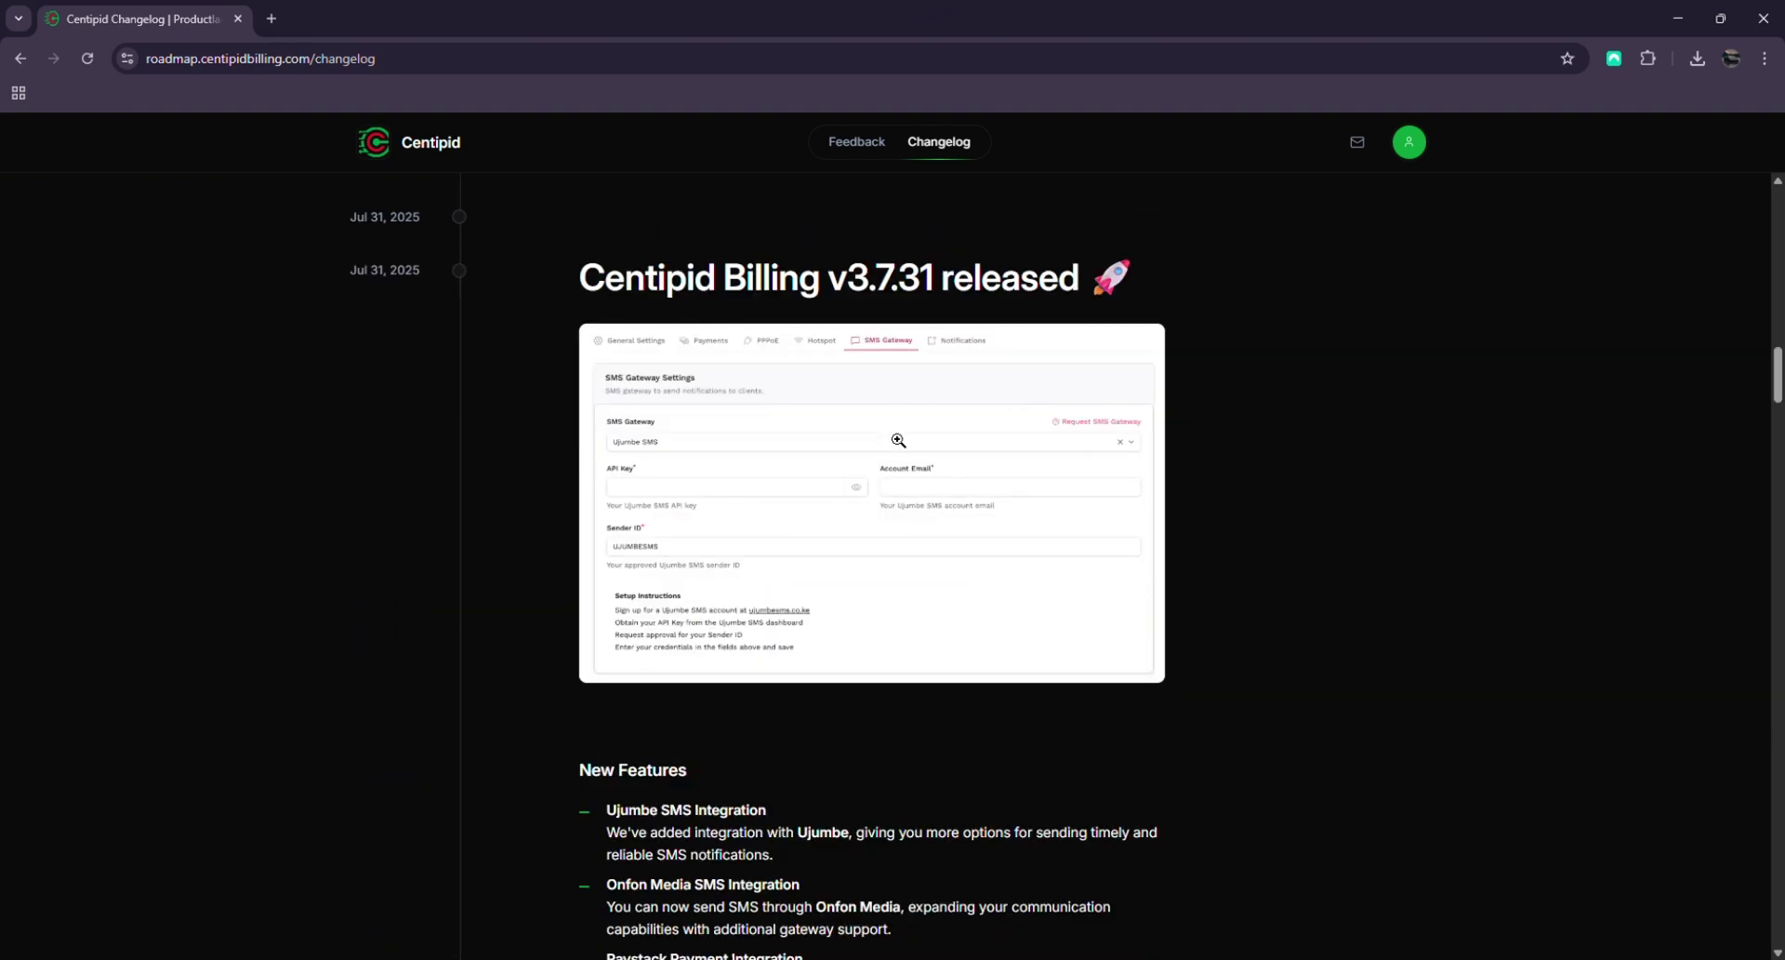
scroll(898, 440, up, 20)
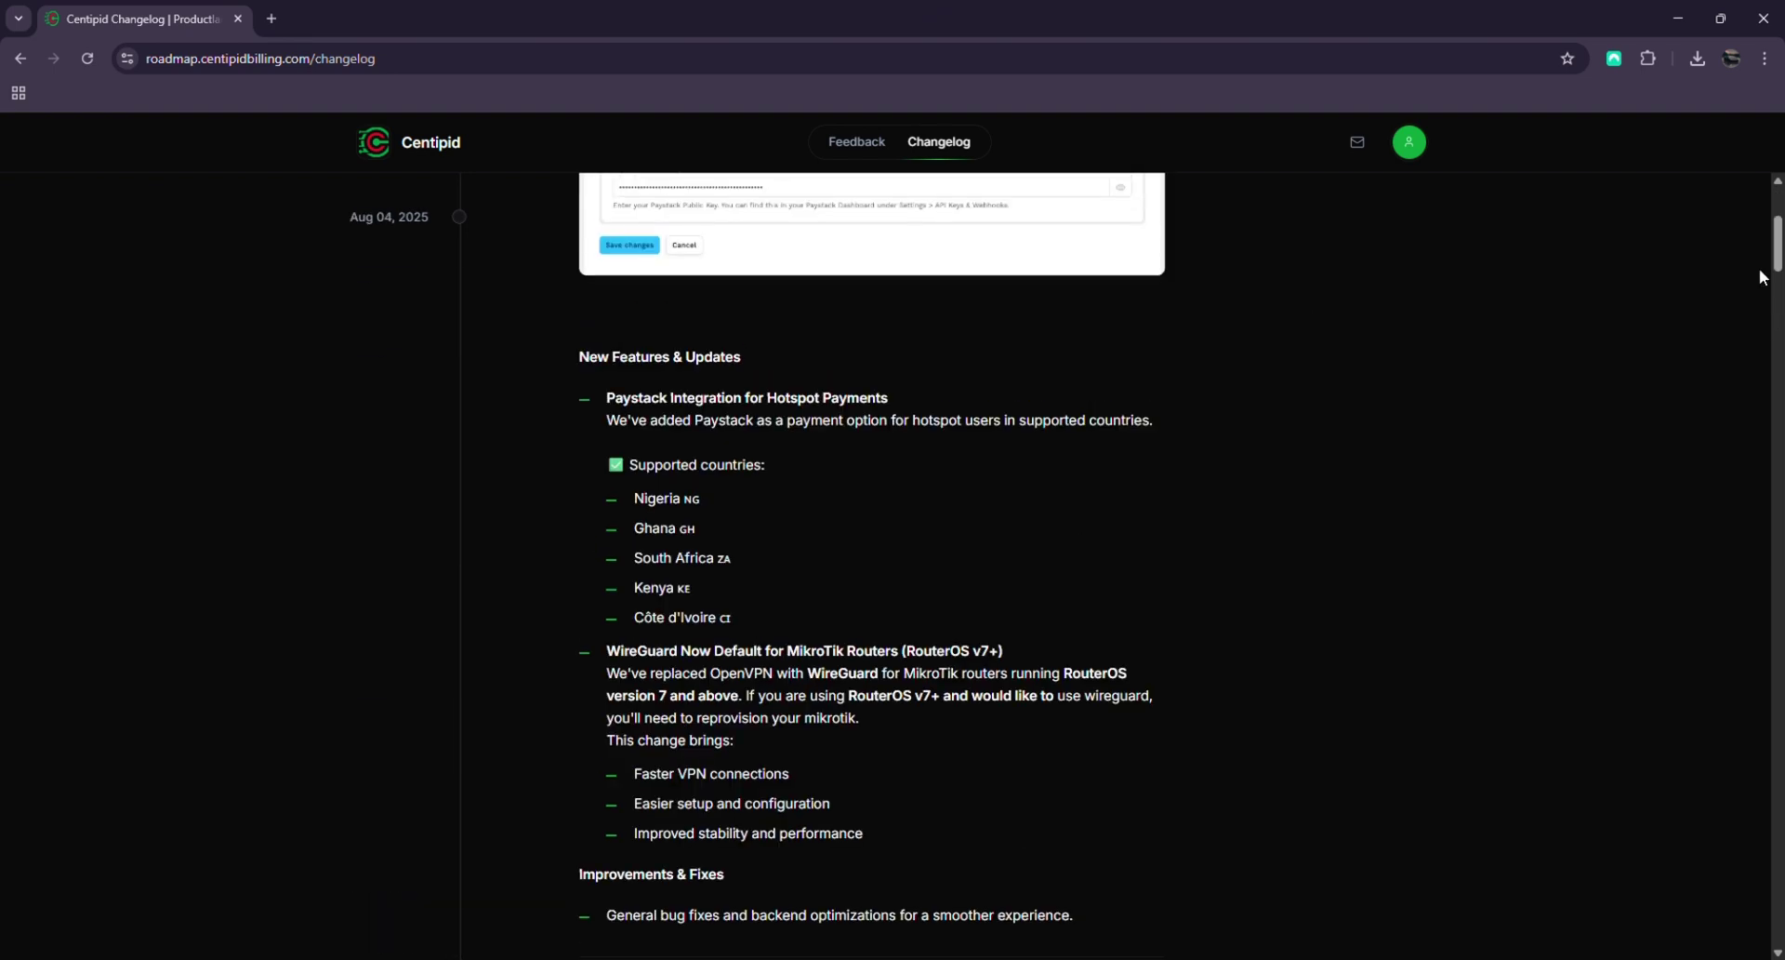
Open the Feedback roadmap and scroll through its Triage, In Progress, Todo and Backlog issues
scroll(1762, 276, up, 4)
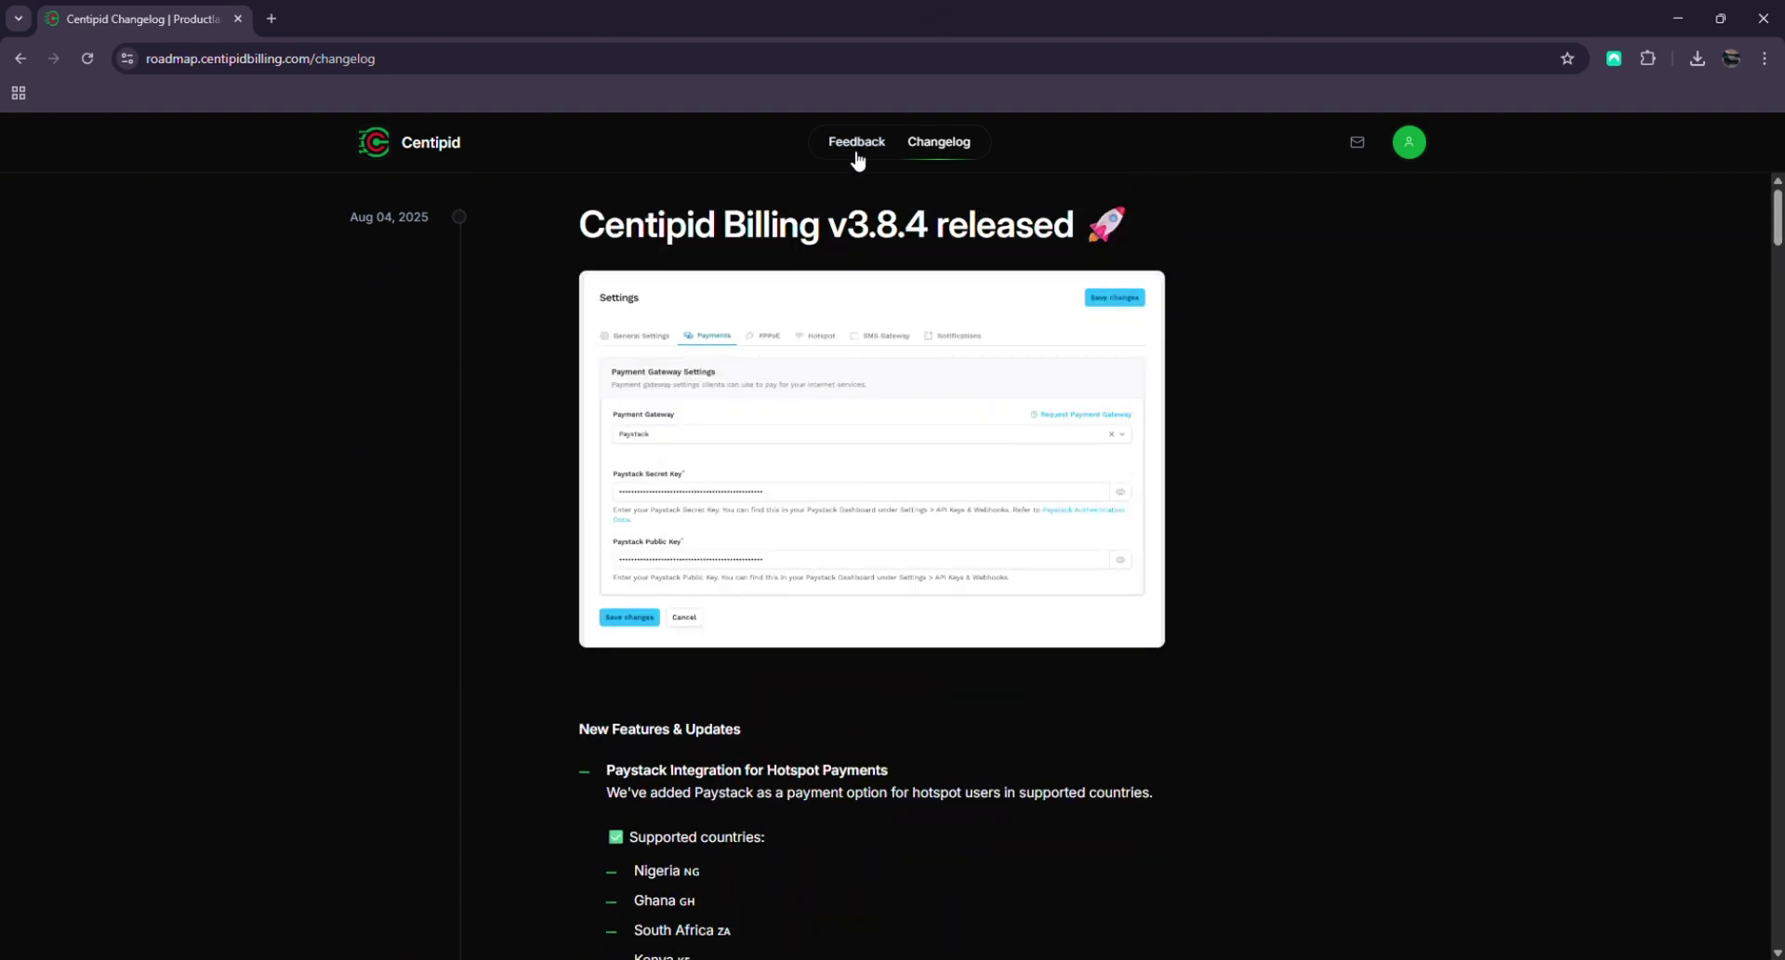
click(856, 160)
scroll(955, 451, down, 1)
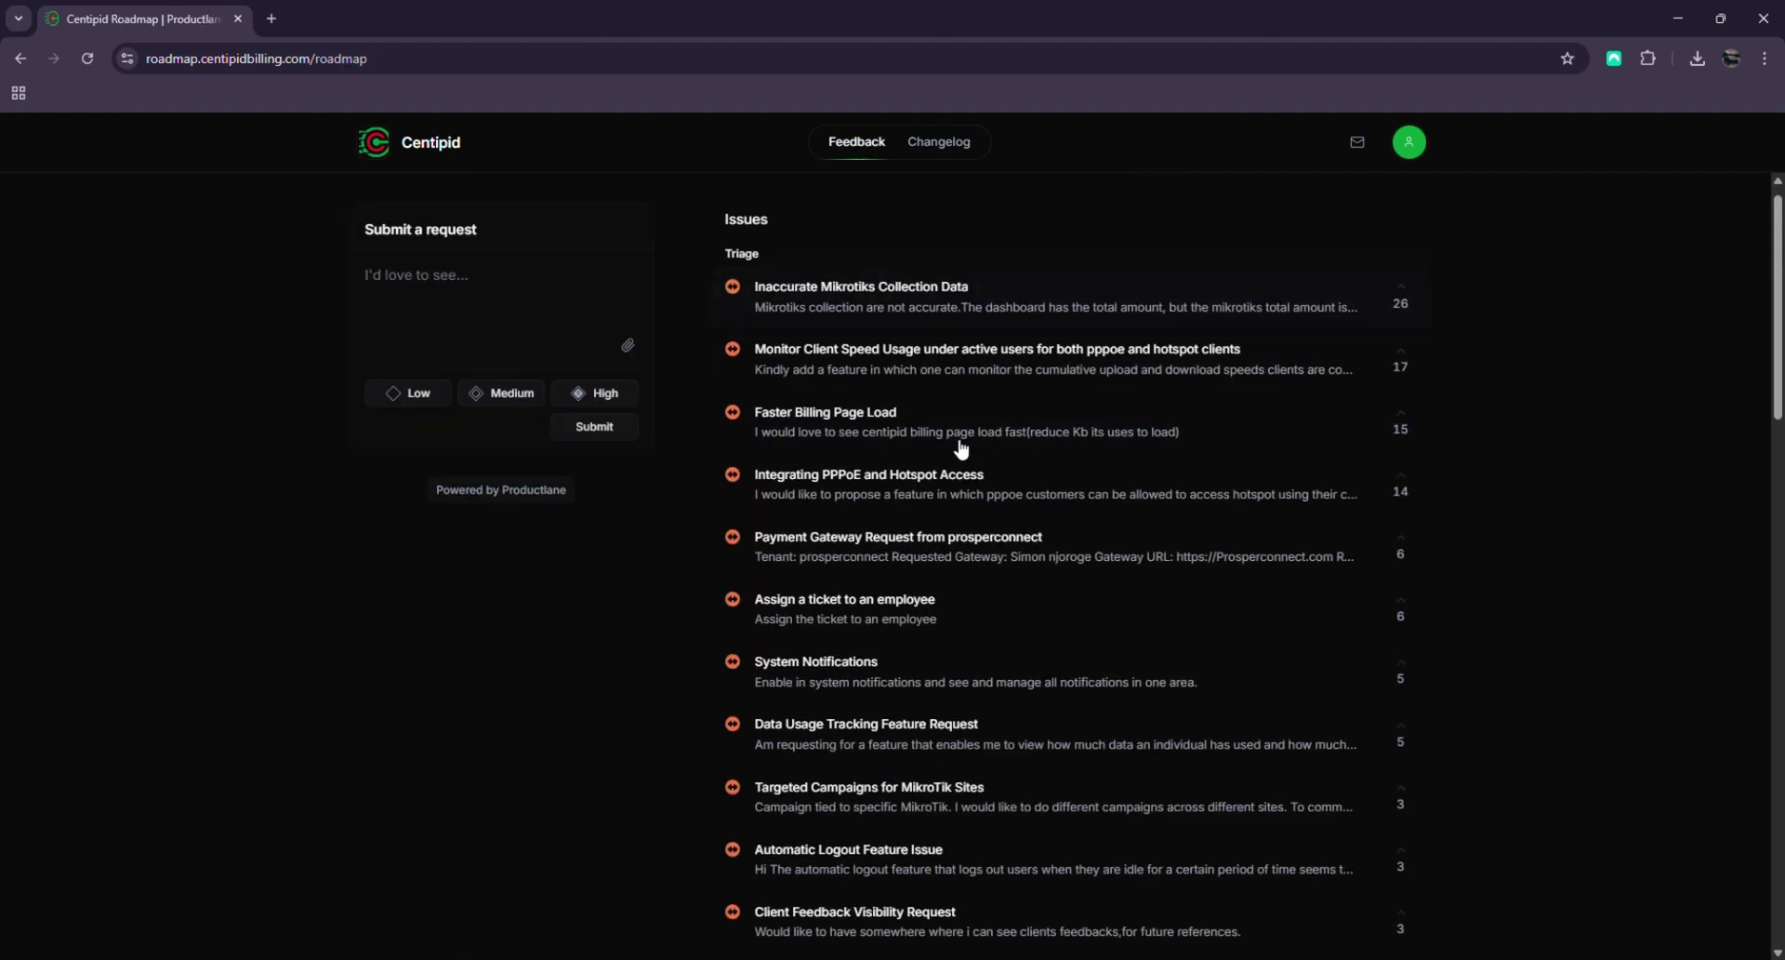
scroll(955, 451, down, 5)
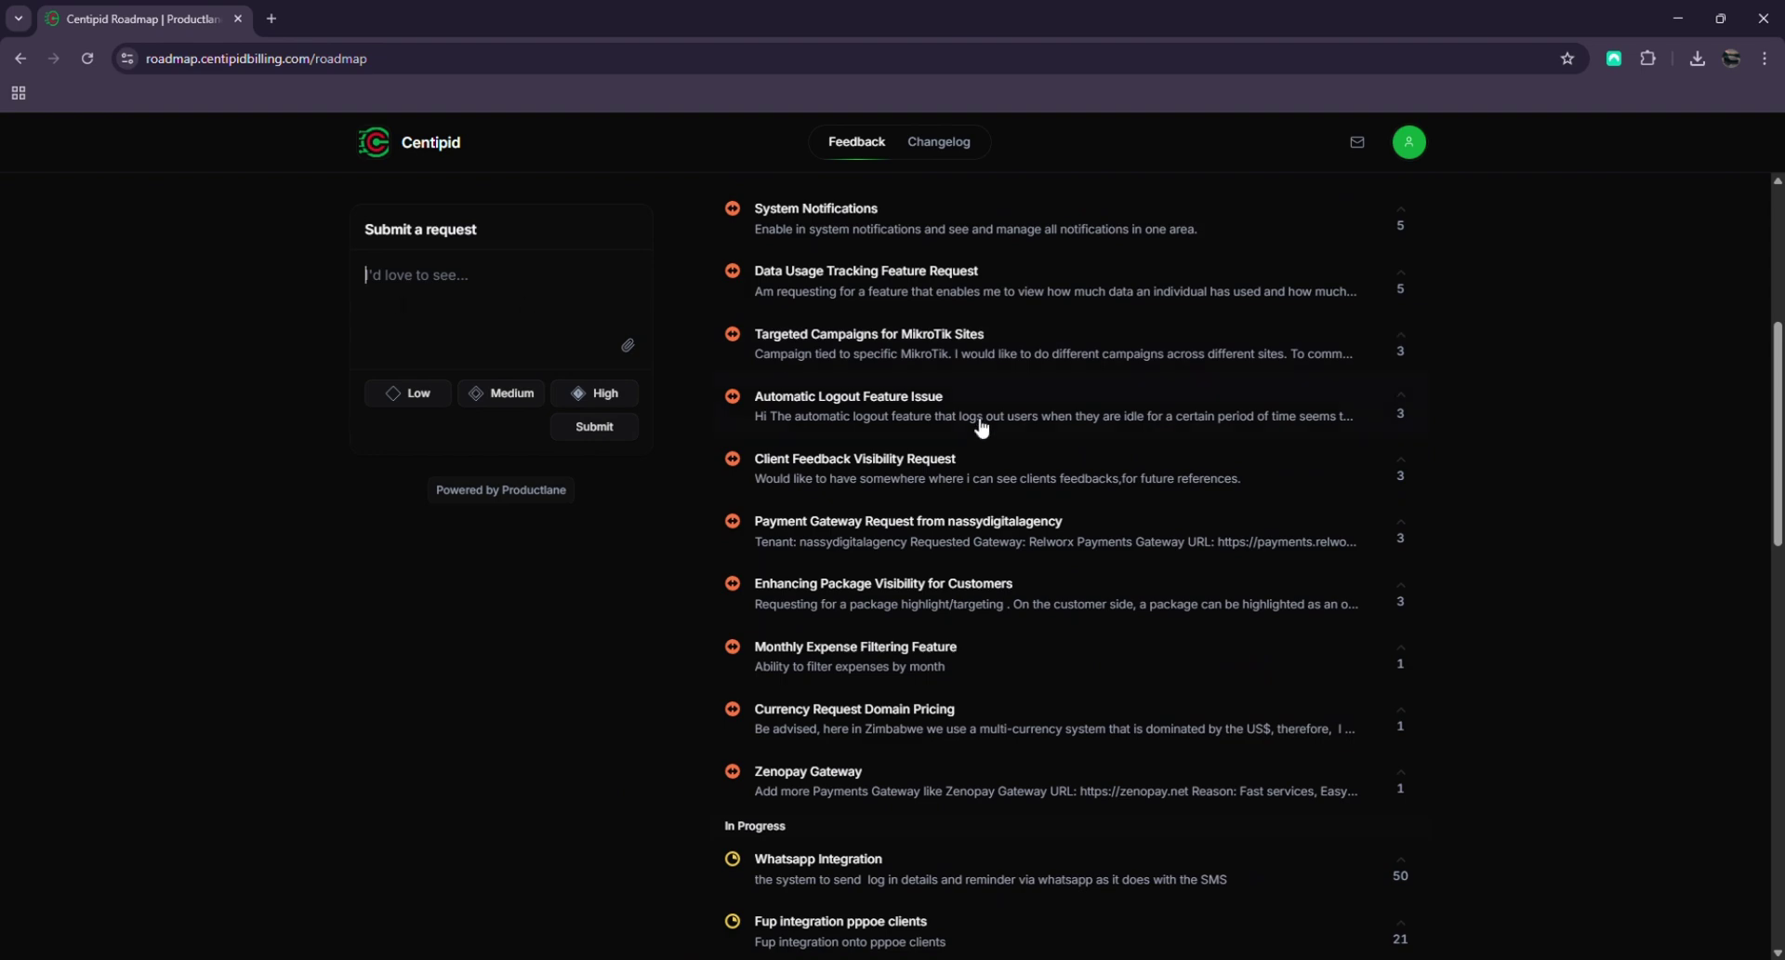
scroll(1050, 427, down, 4)
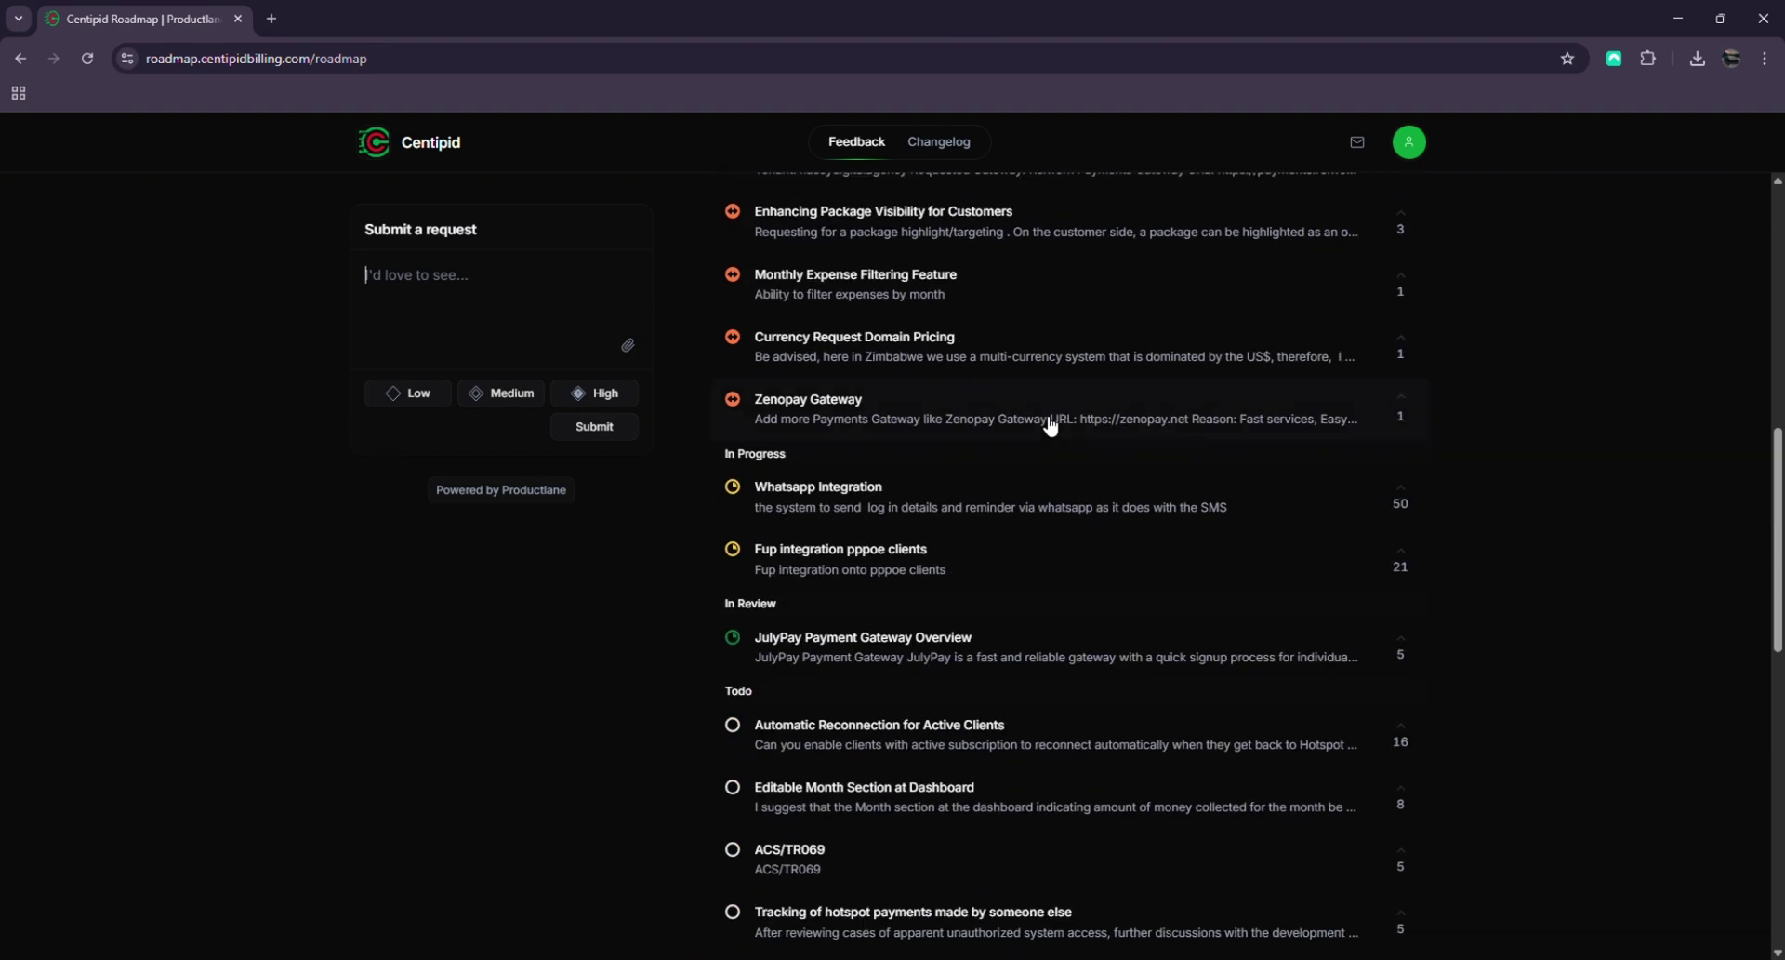
scroll(1054, 479, up, 1)
scroll(1054, 479, up, 9)
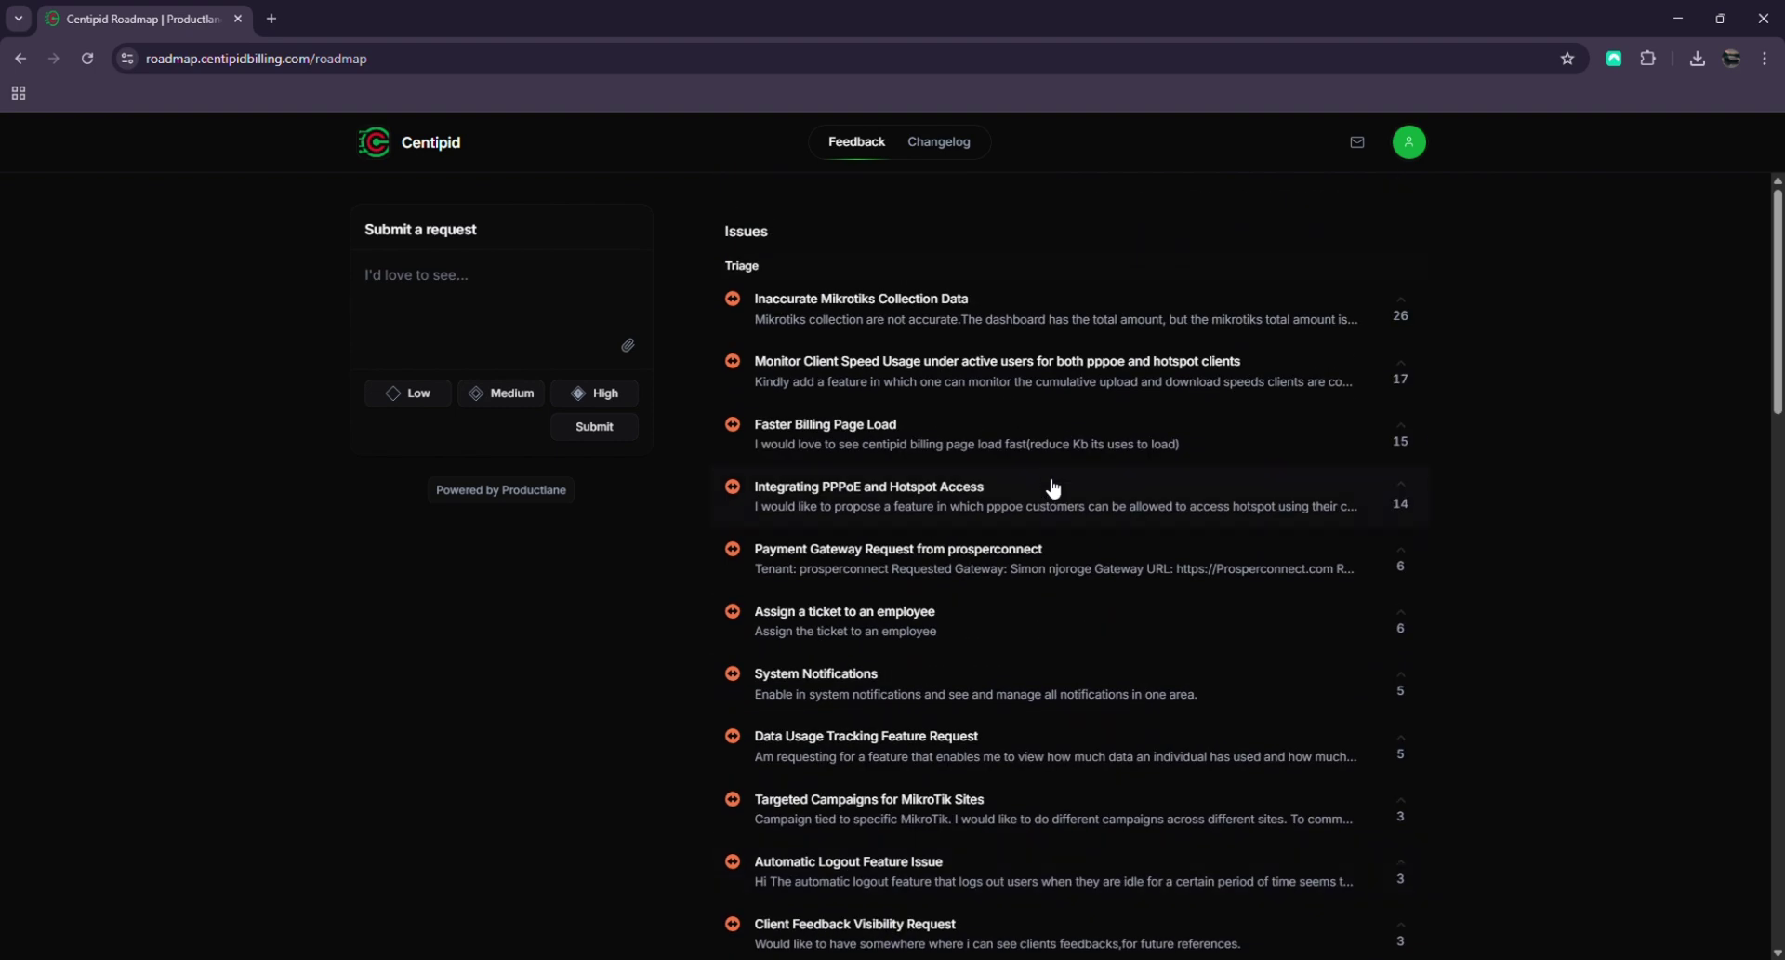
scroll(1053, 480, down, 5)
scroll(1055, 482, down, 3)
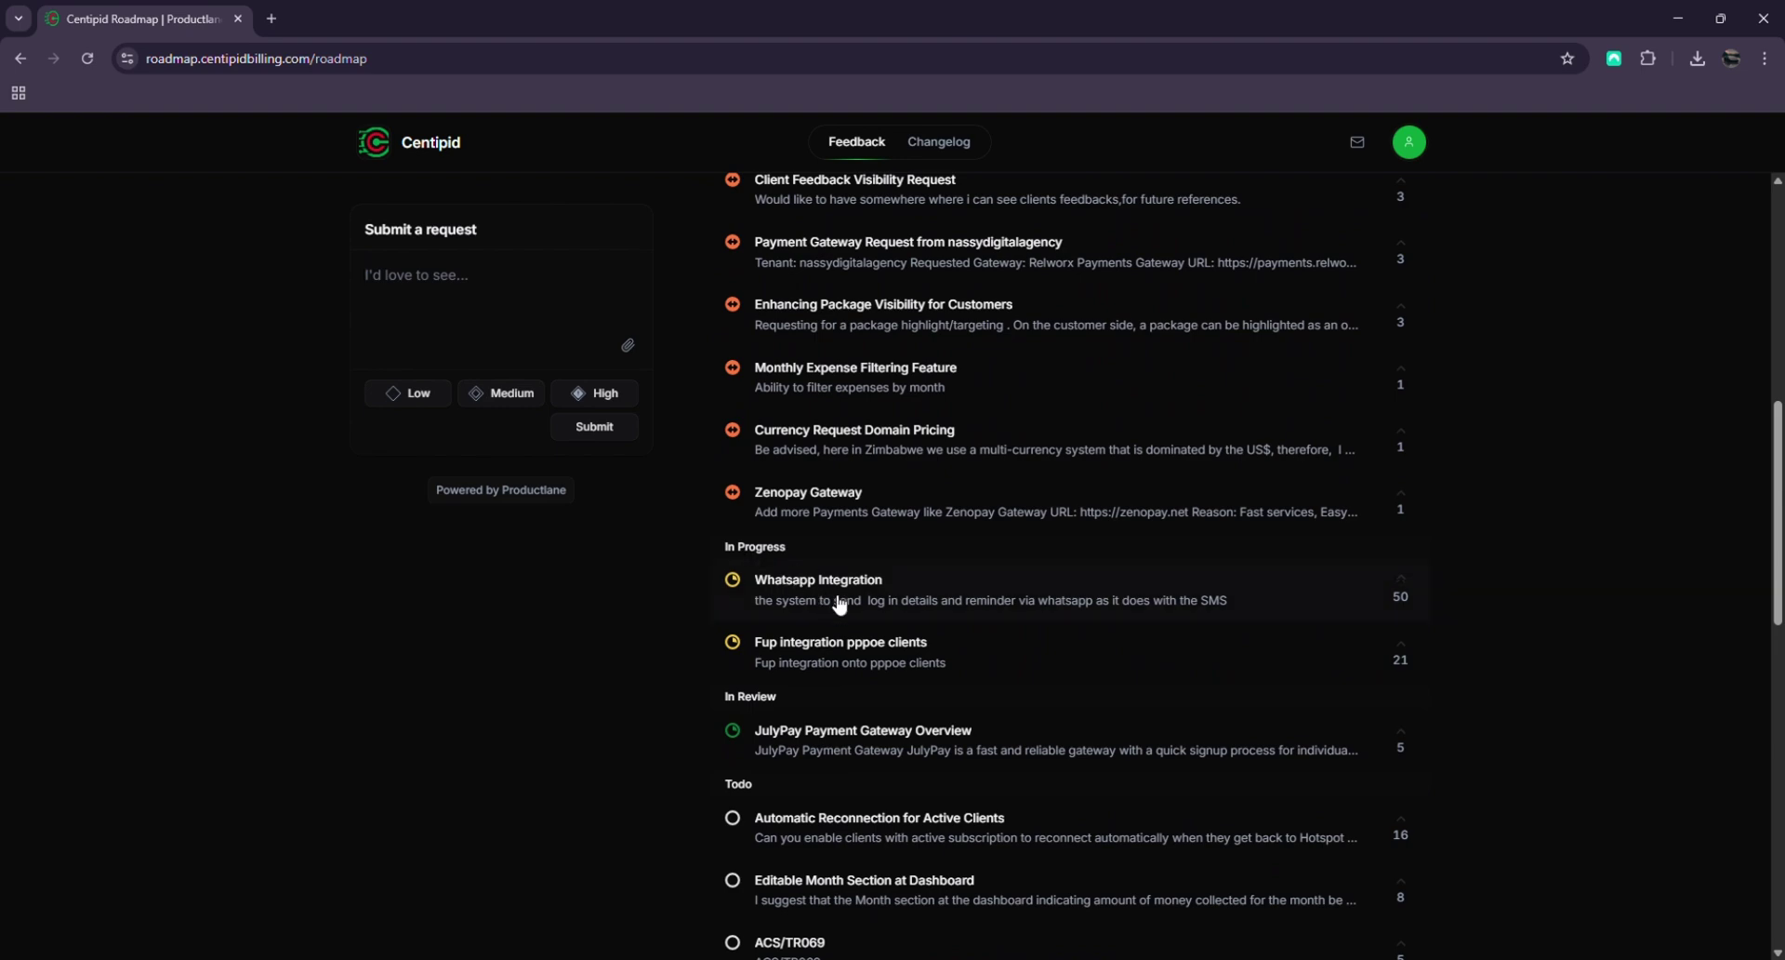
scroll(837, 725, up, 8)
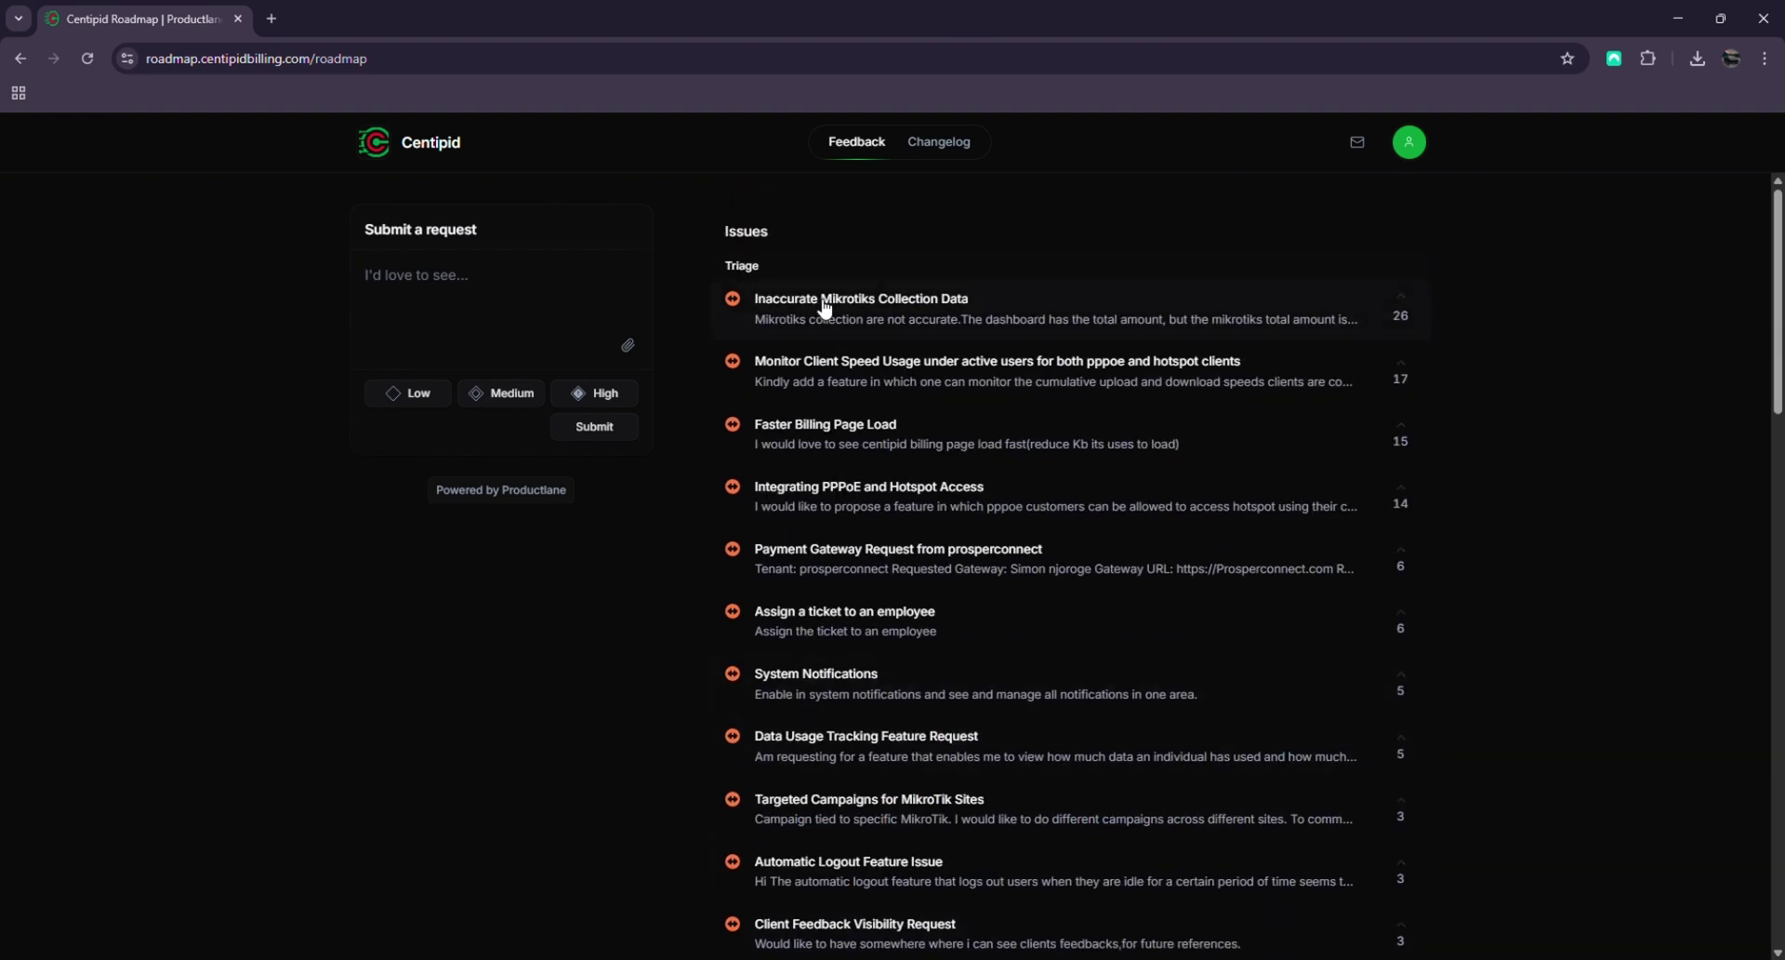
scroll(840, 585, down, 8)
scroll(846, 581, down, 10)
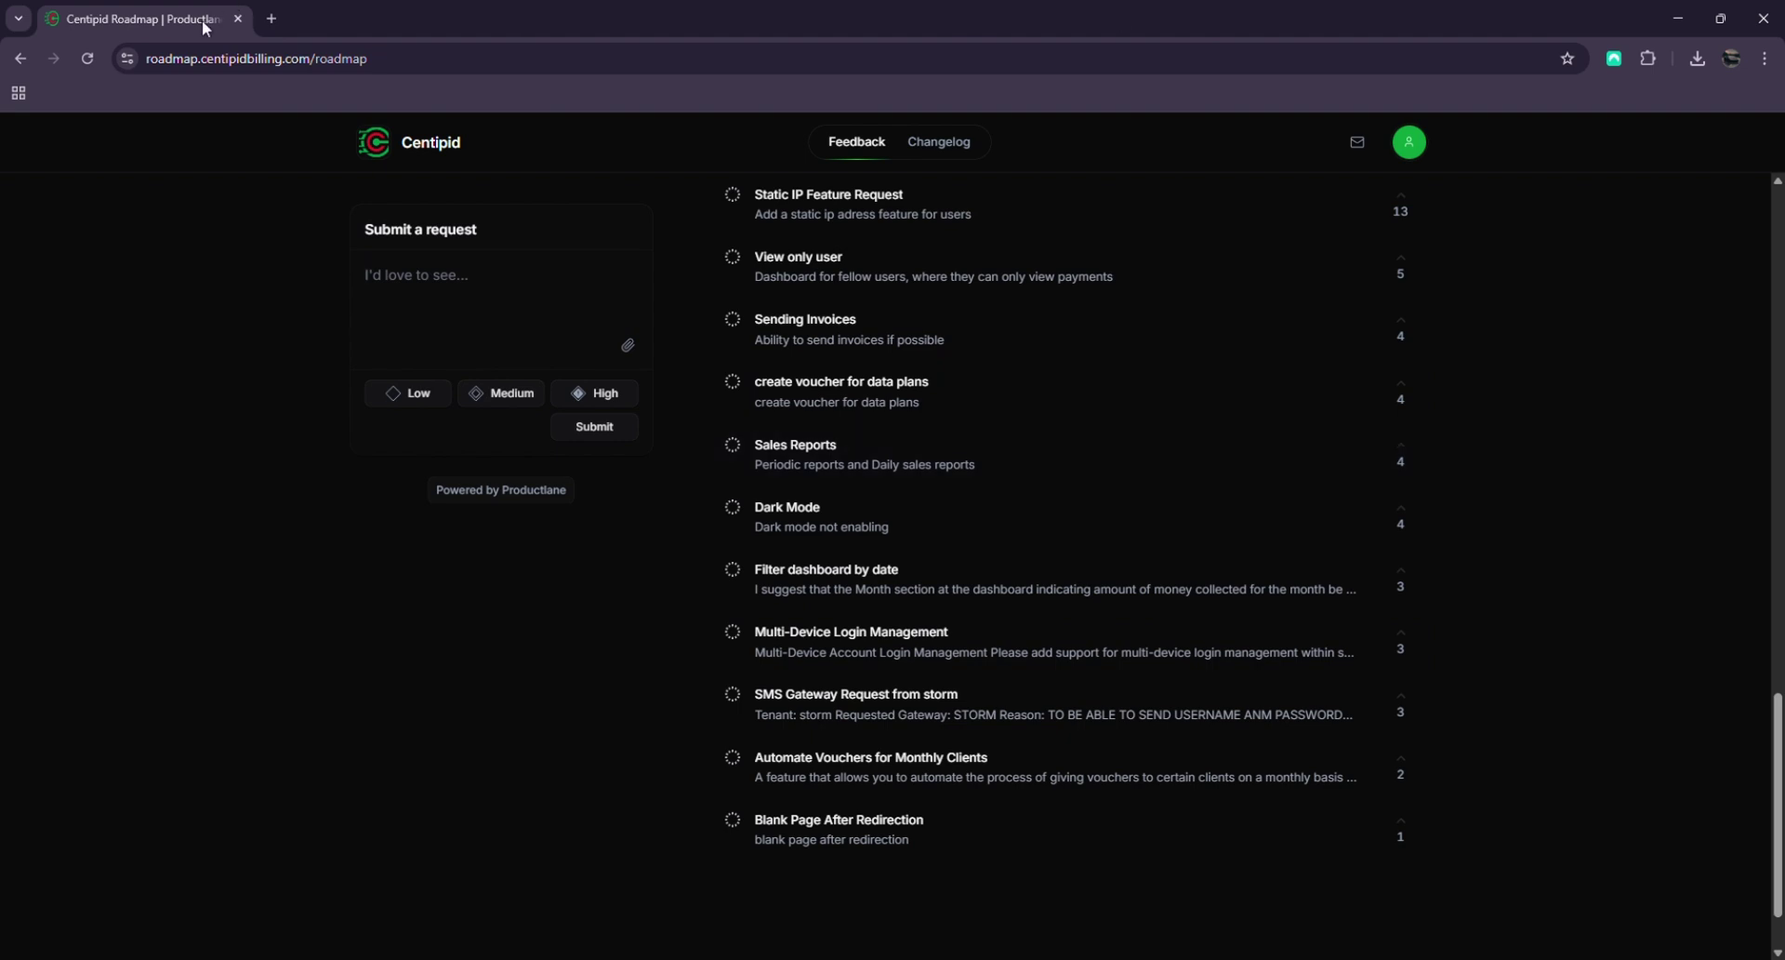
Go back twice to the pricing page, then dismiss both NordPass prompts on the registration tab
click(20, 57)
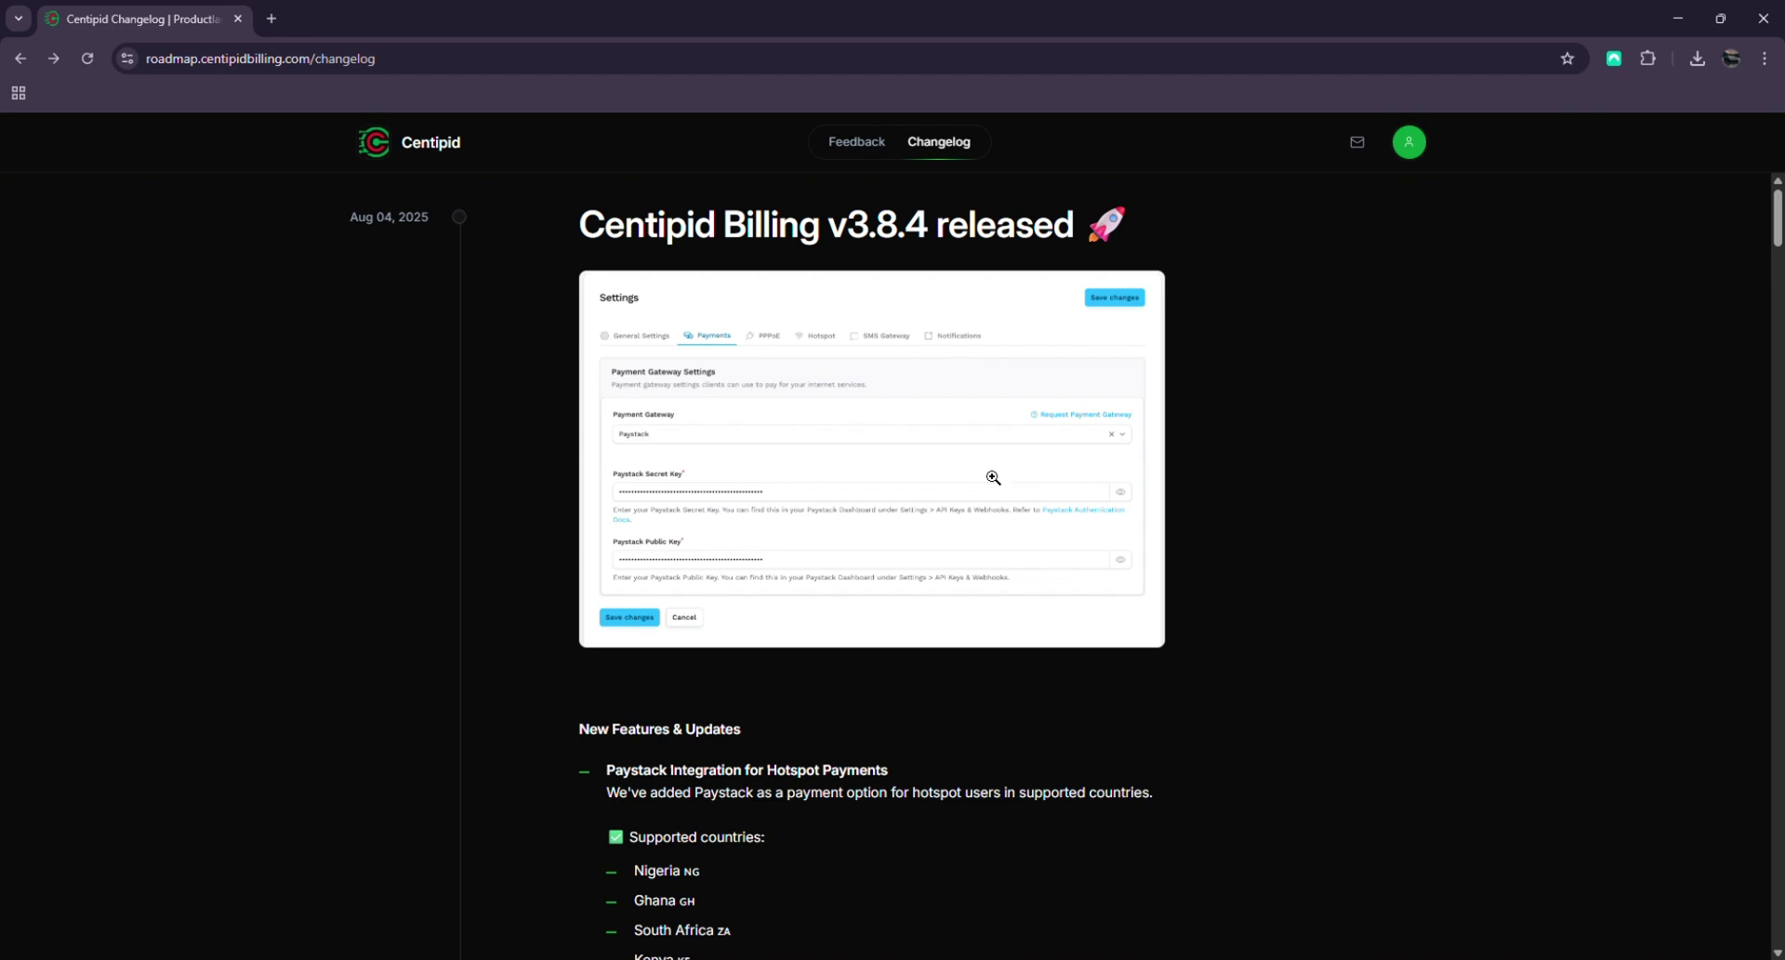
click(18, 60)
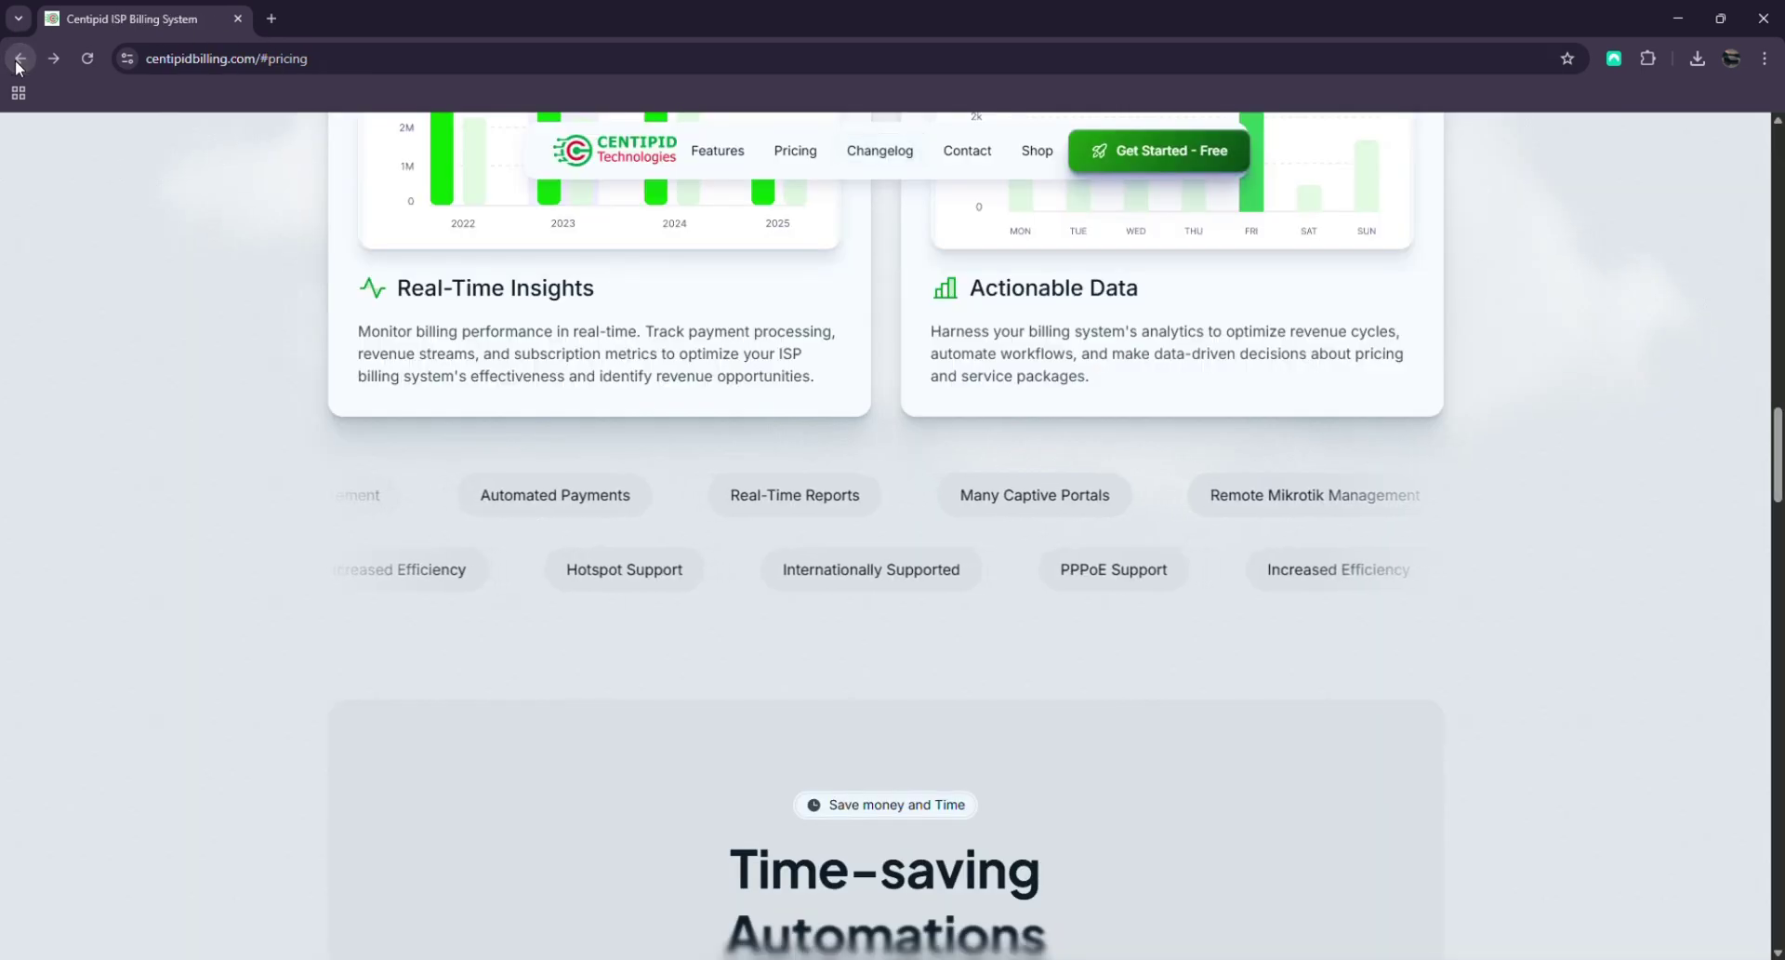
scroll(924, 570, down, 10)
scroll(777, 479, up, 4)
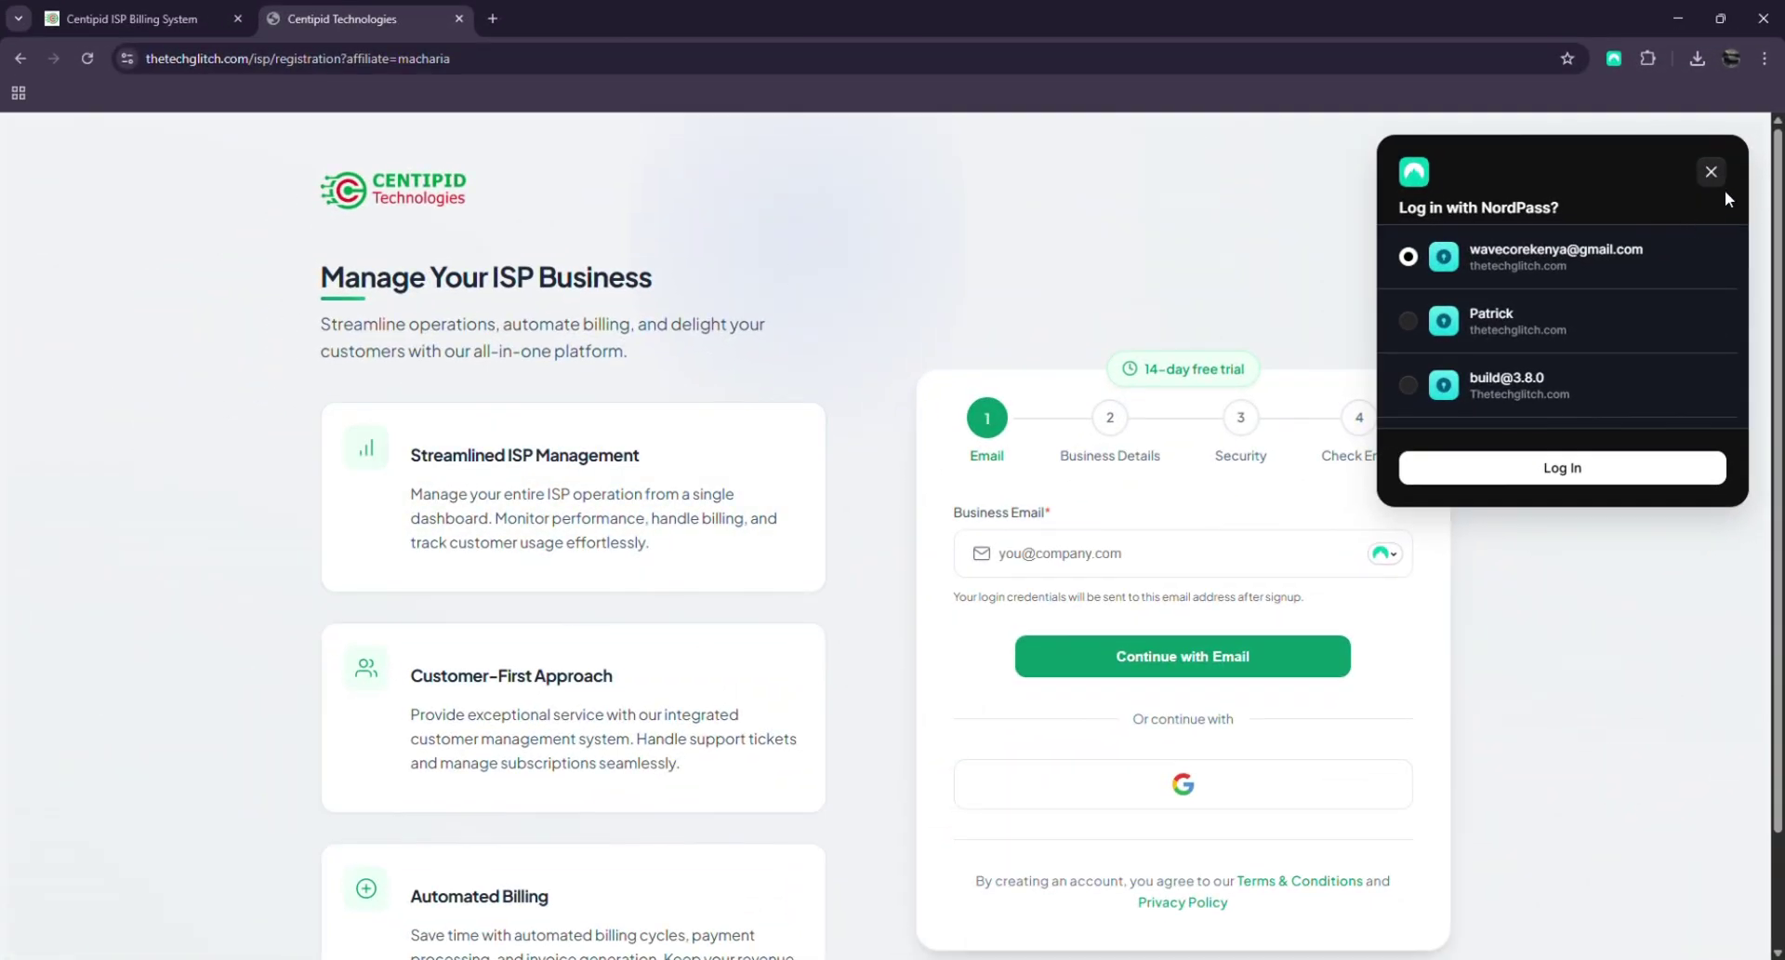
click(1711, 172)
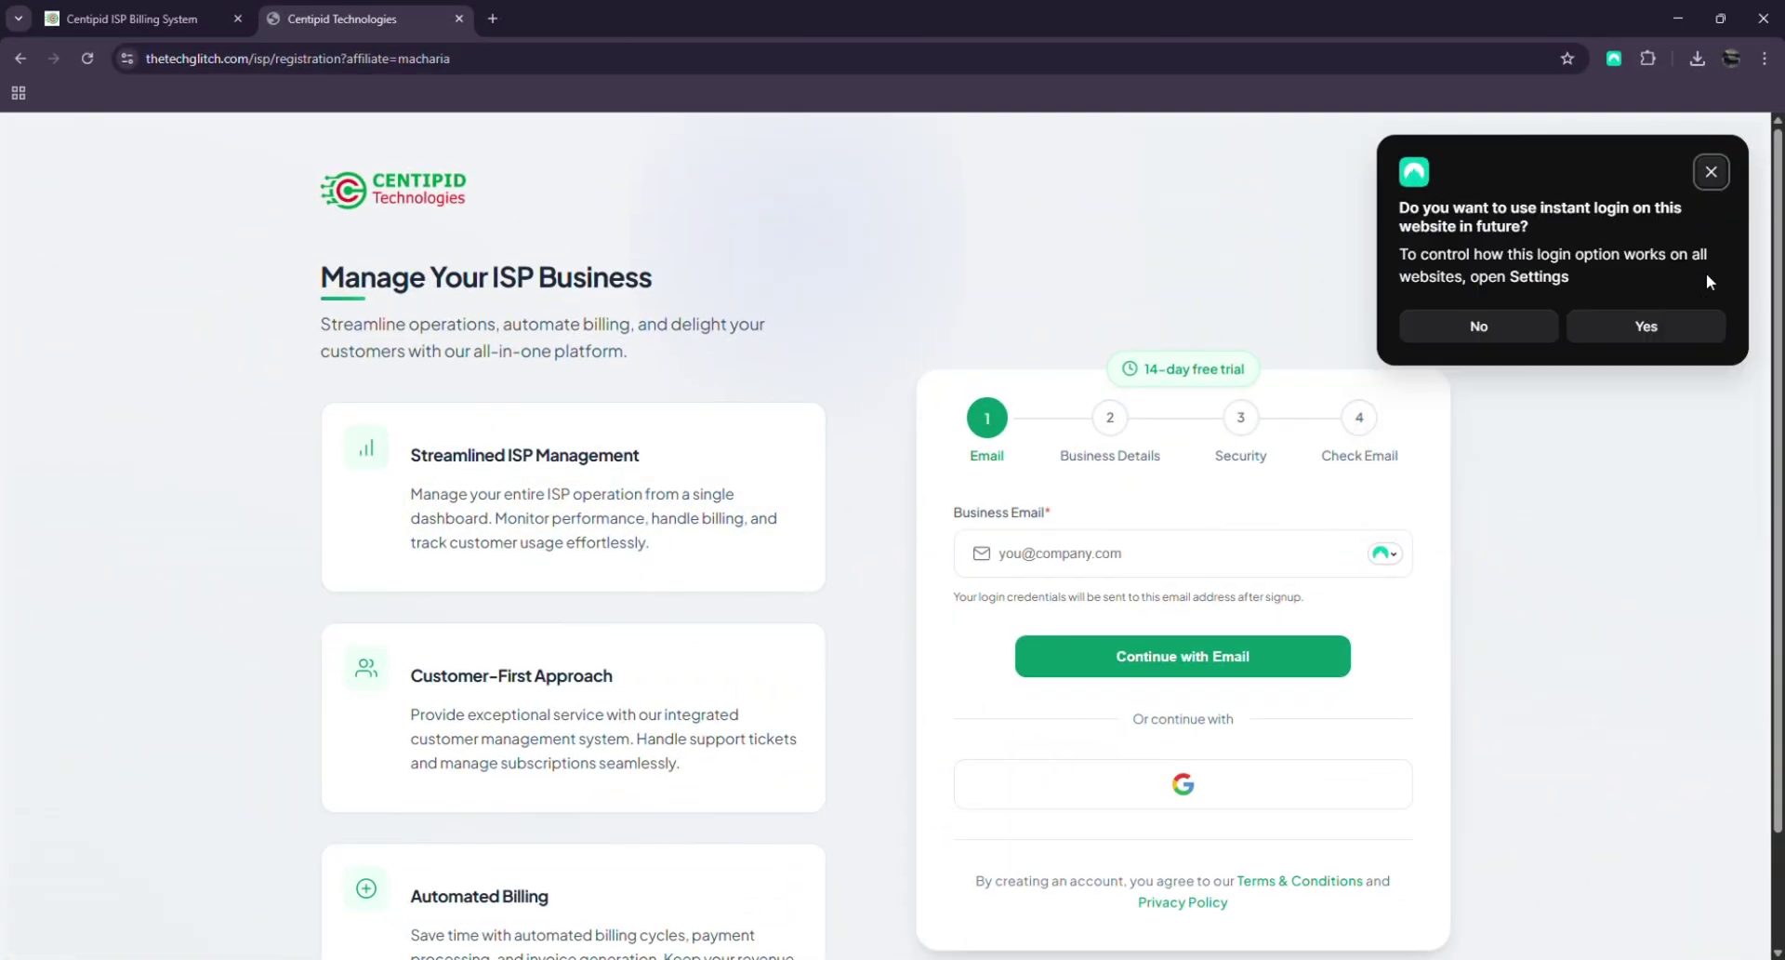
click(1712, 173)
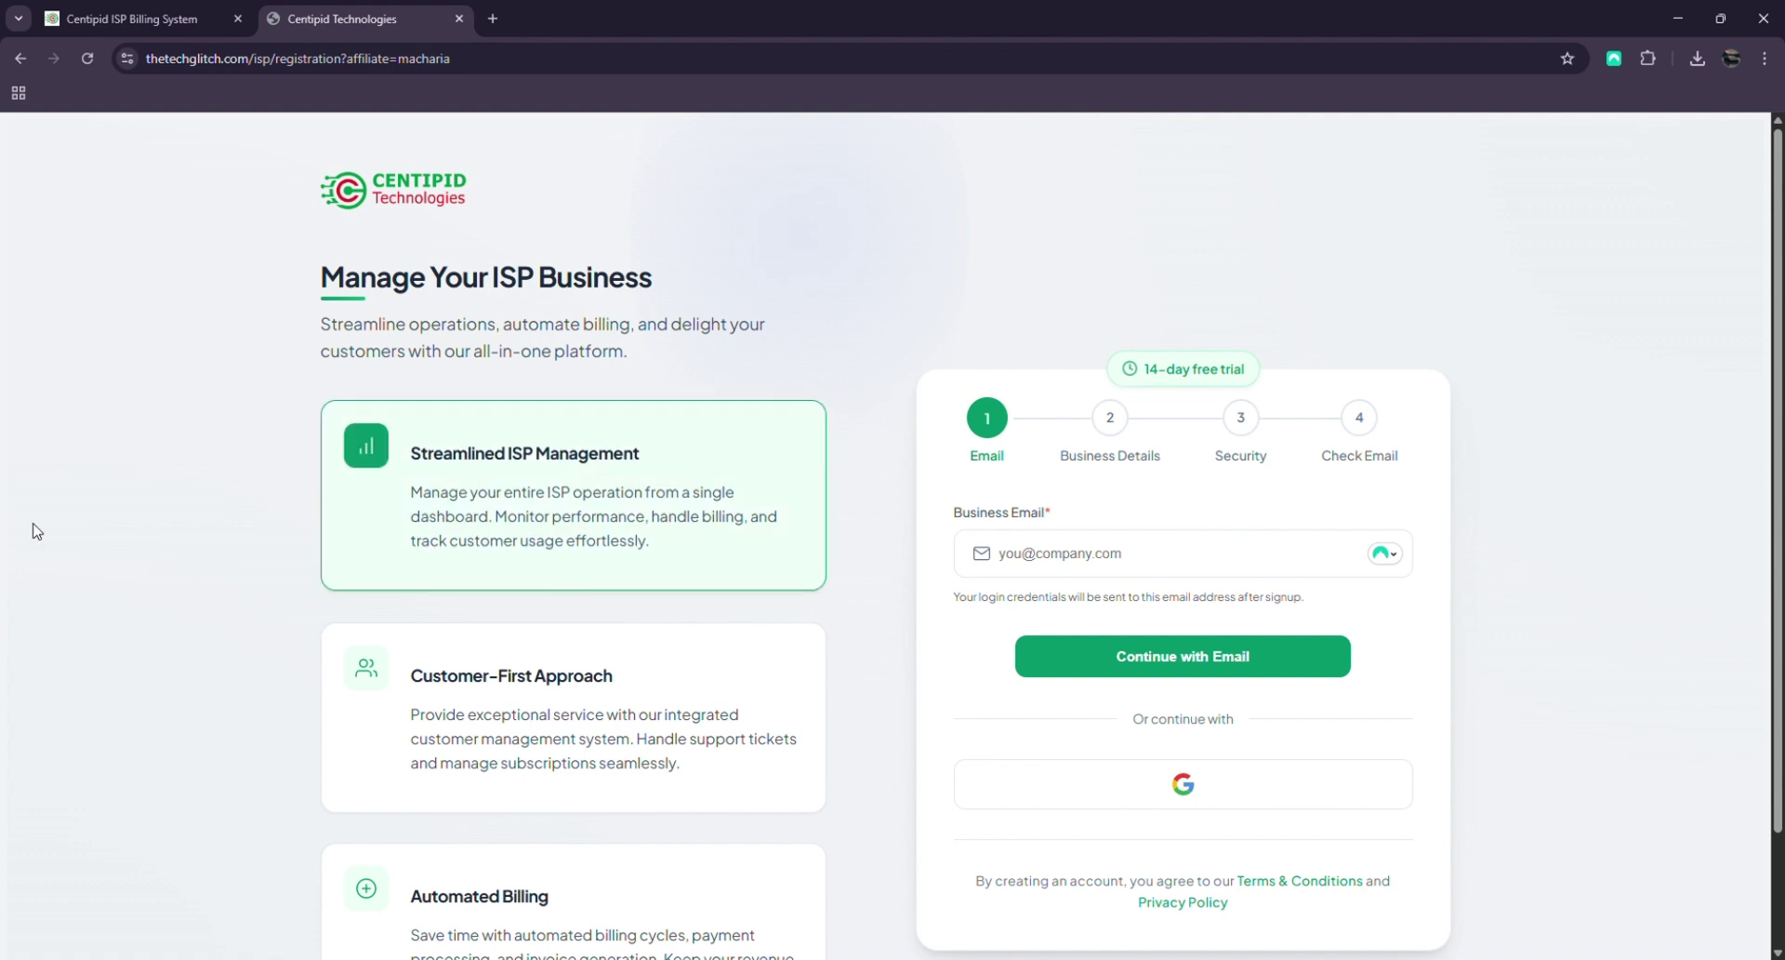
Fill in the saved business email and continue so a verification link is sent
scroll(808, 429, down, 2)
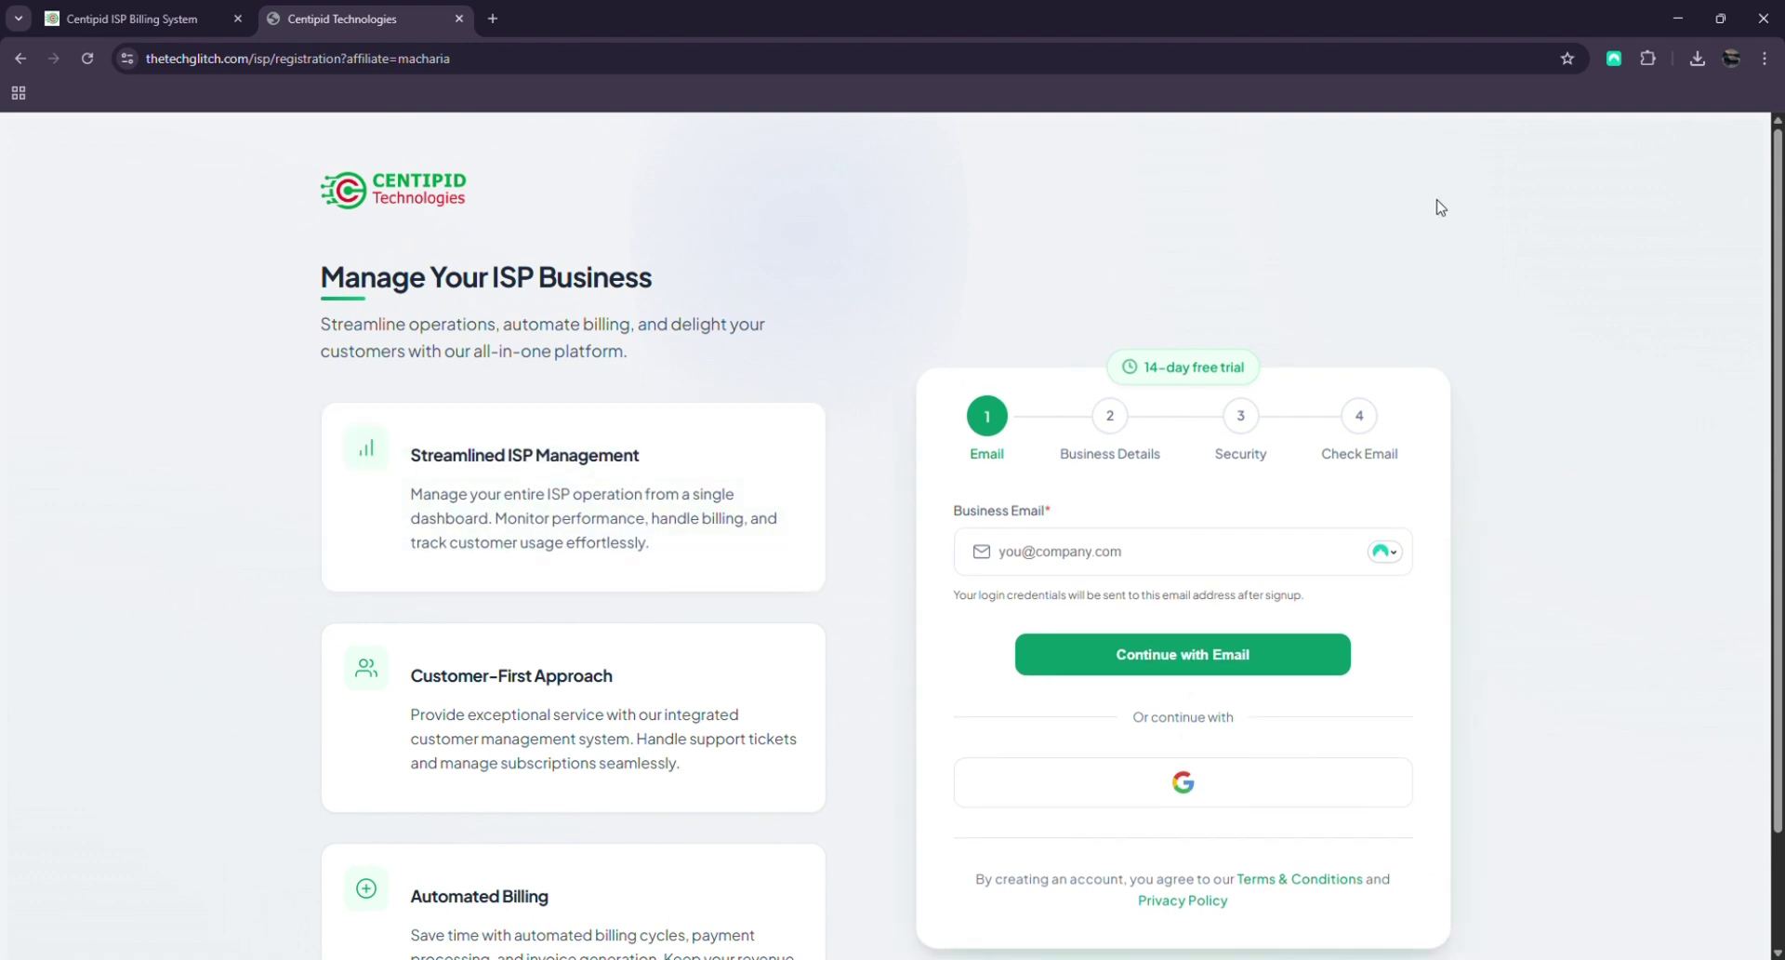
click(1139, 552)
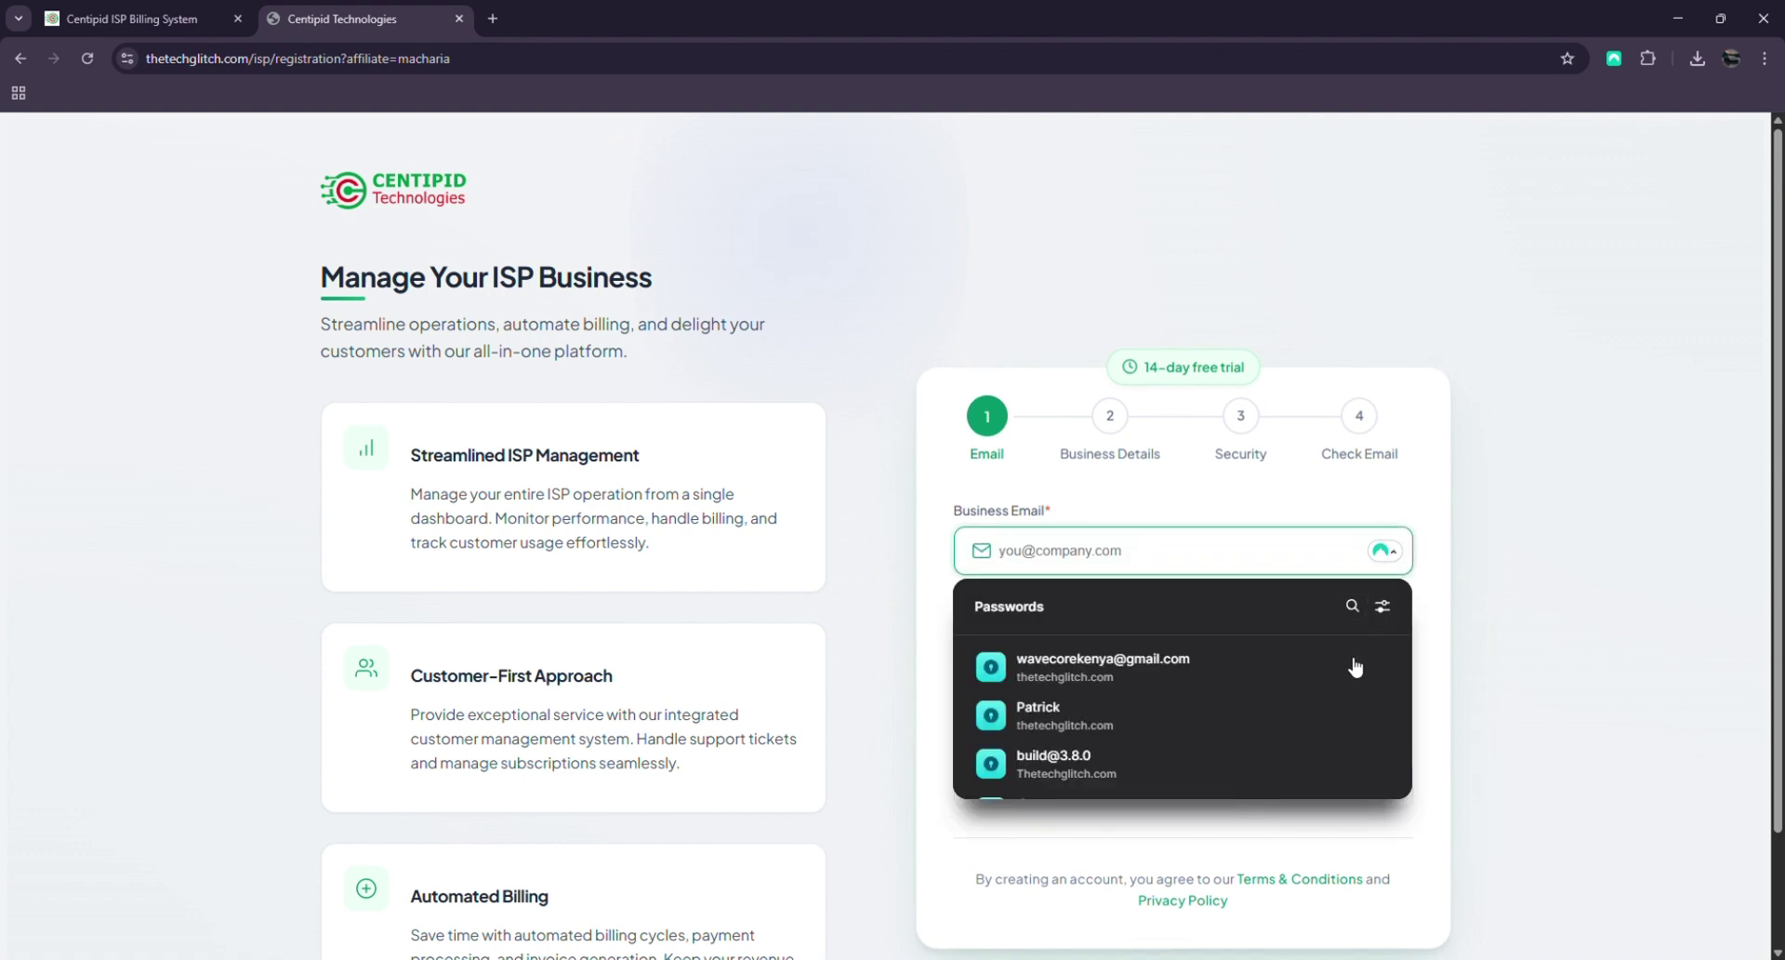
key(ctrl+v)
click(1190, 651)
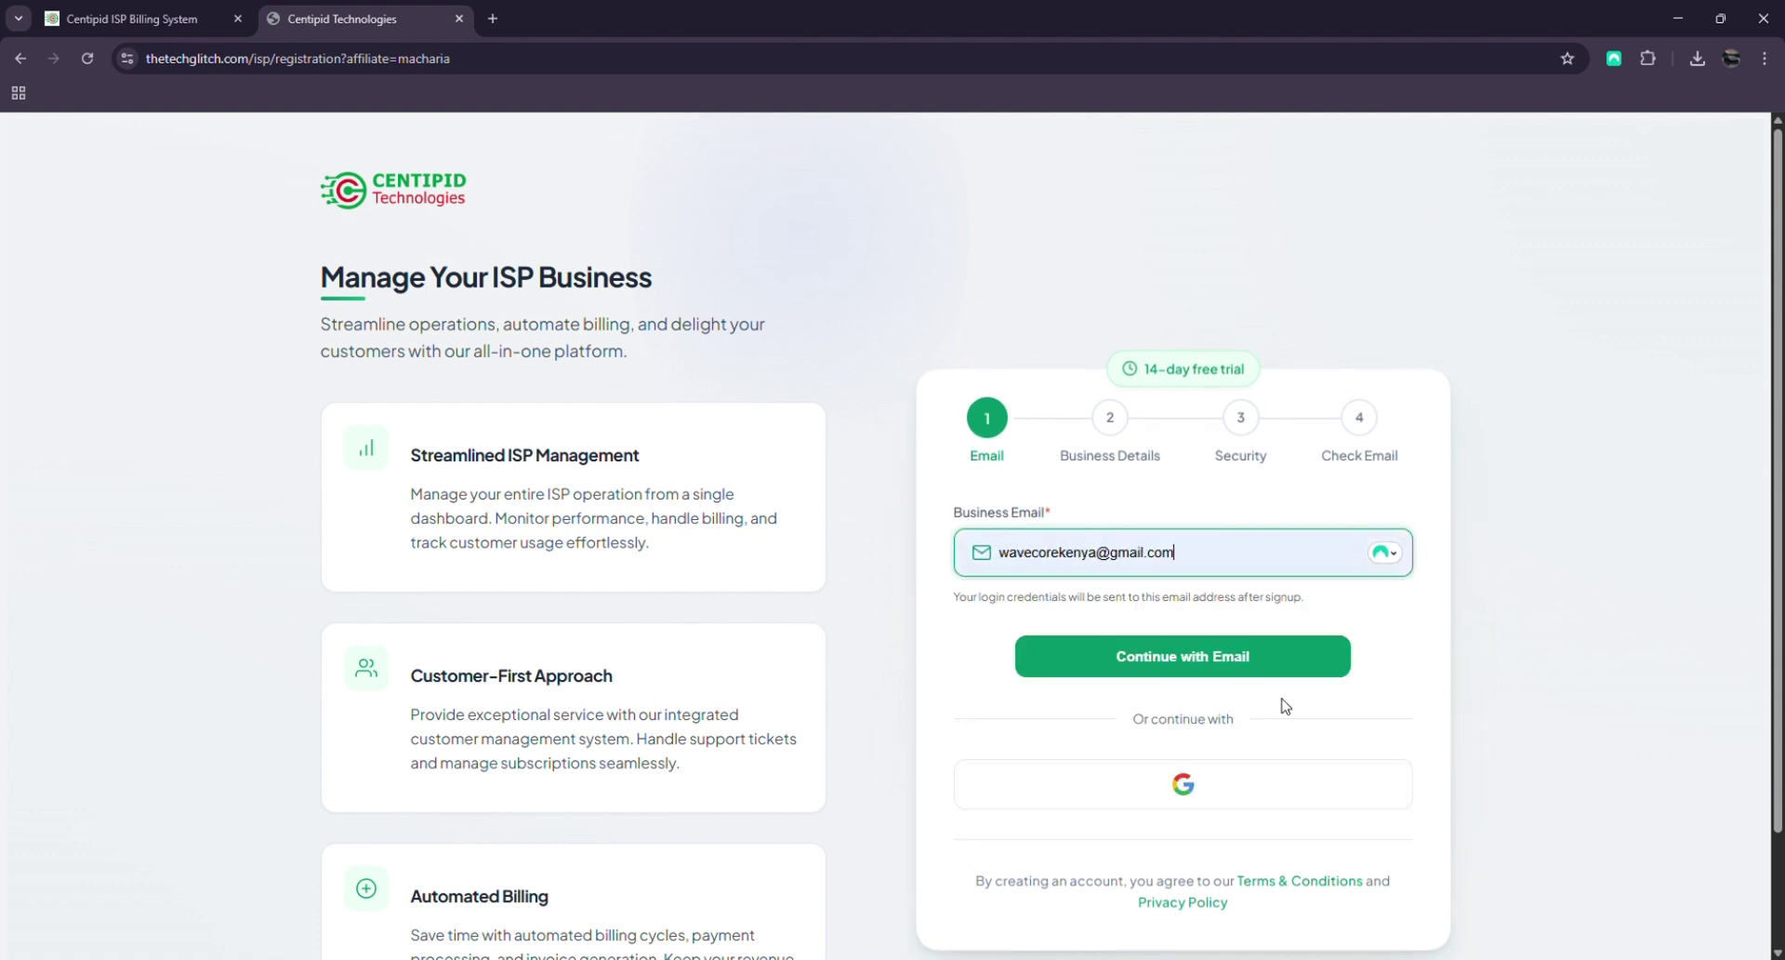
click(1193, 662)
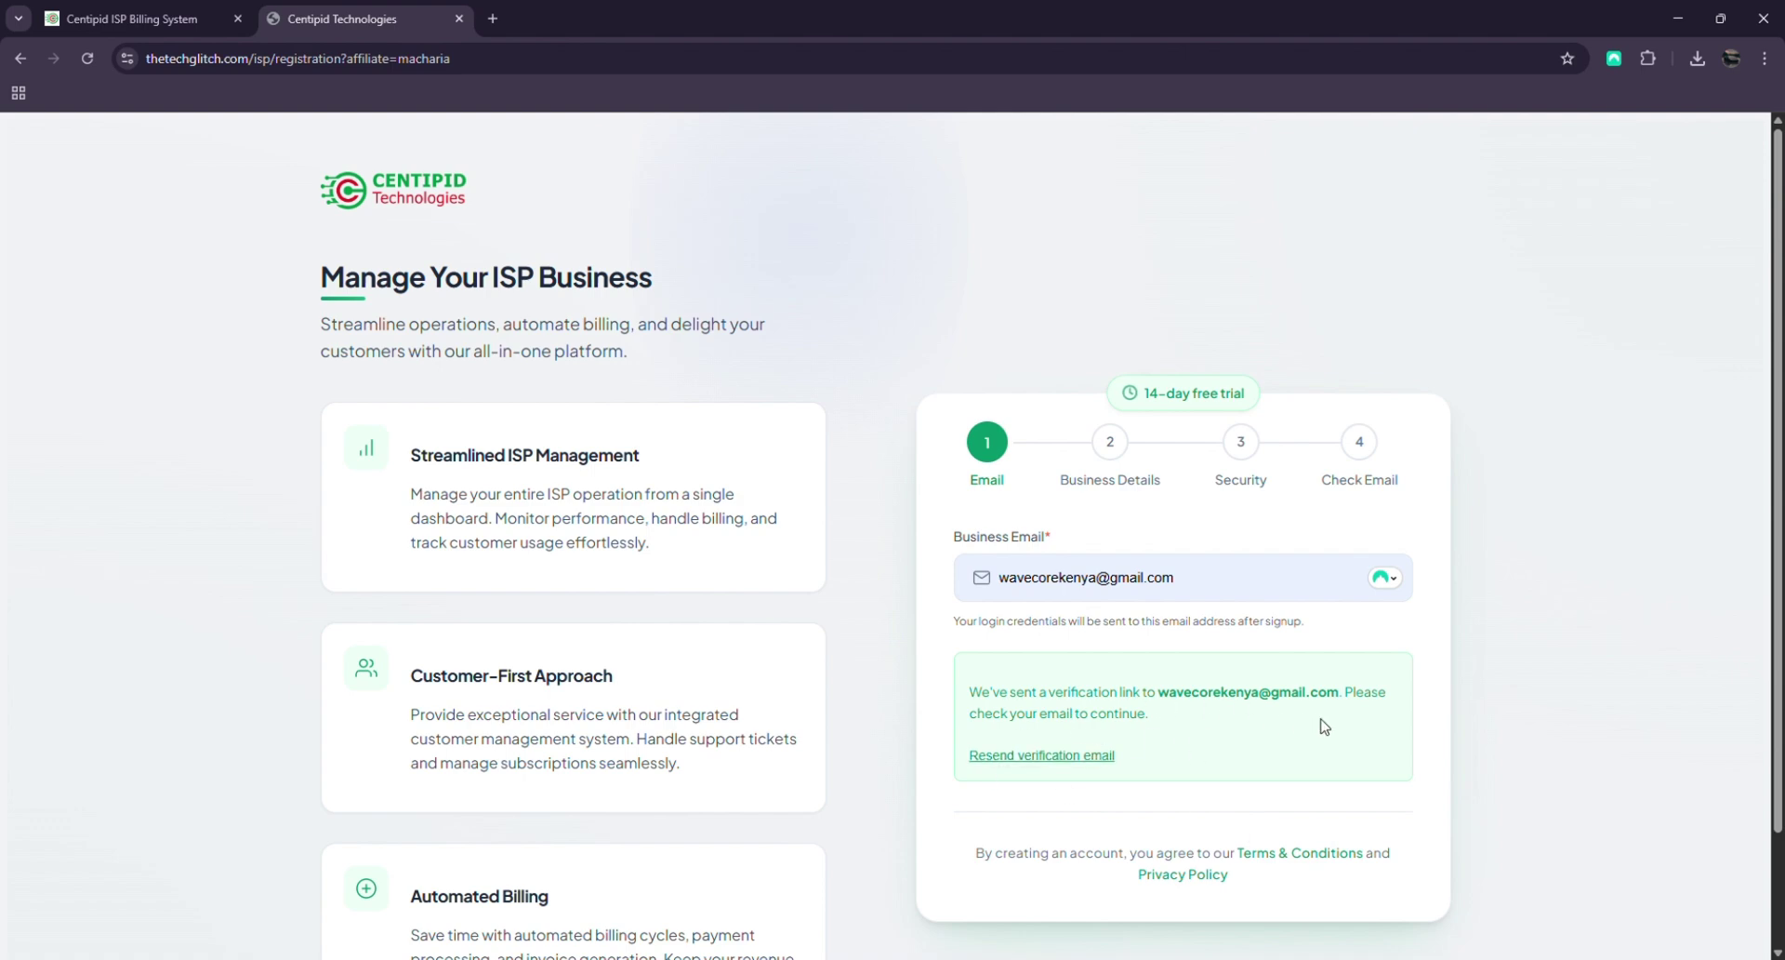
click(493, 18)
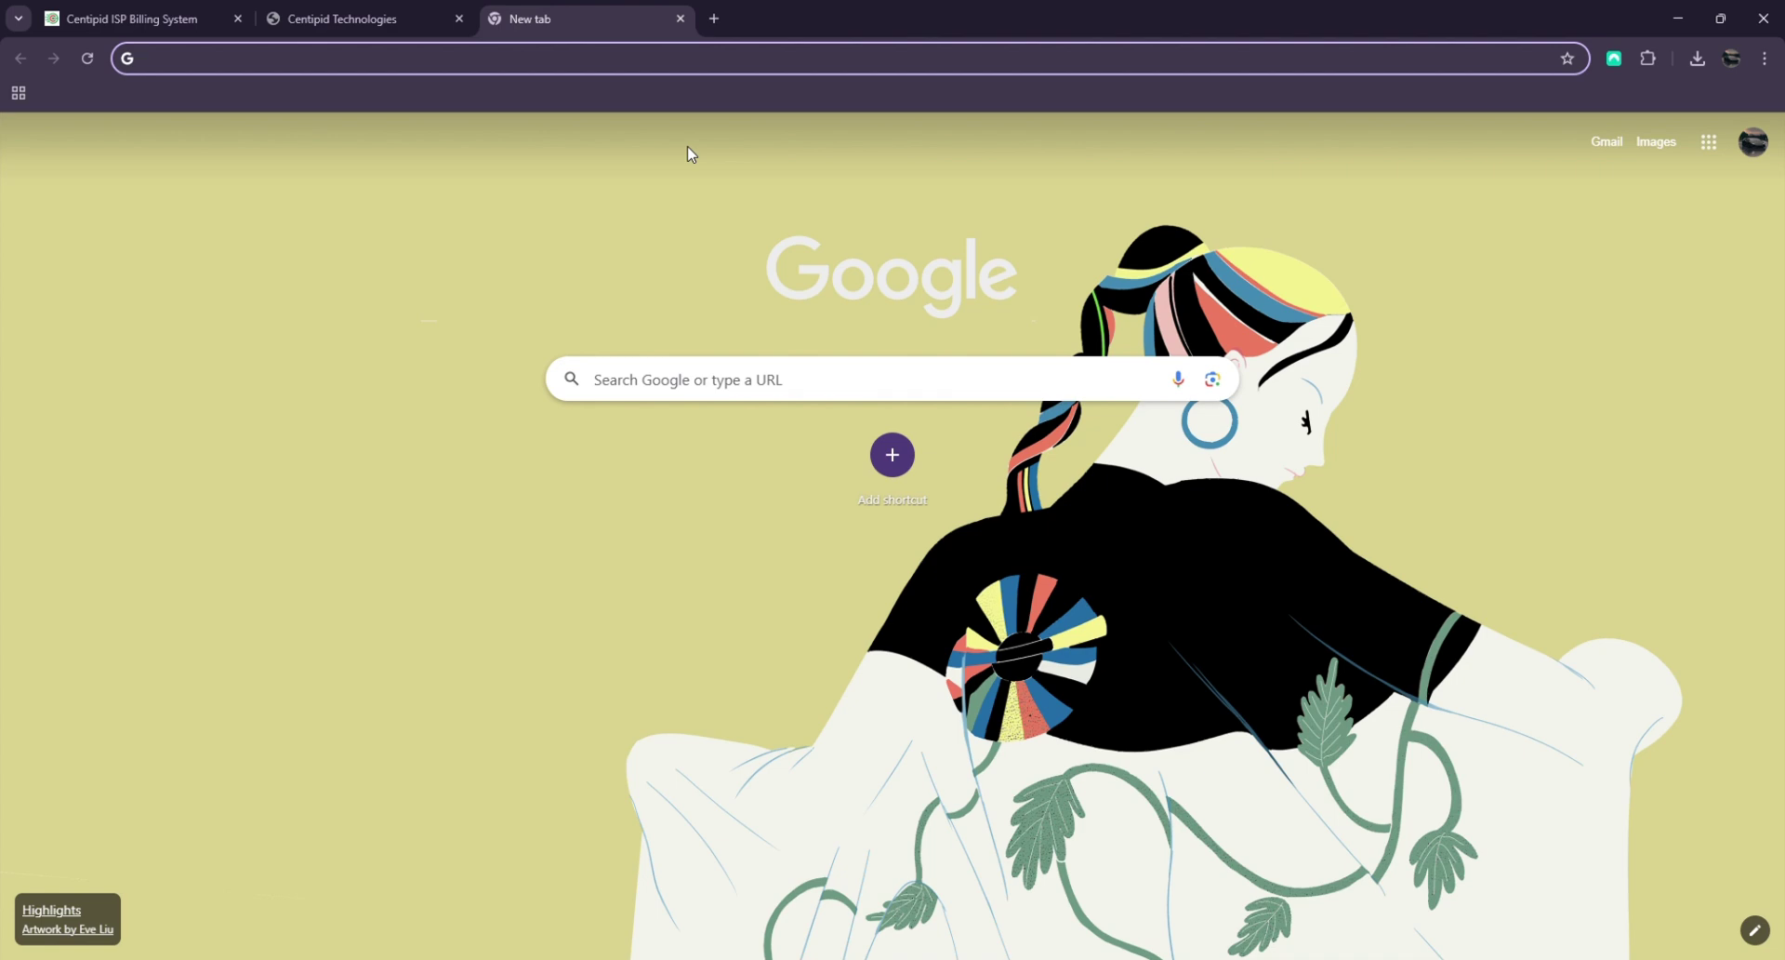
Go to Gmail and open Centipid's 'Verify your email address' message
text(gmail.google.com/mail/u/1/#inbox)
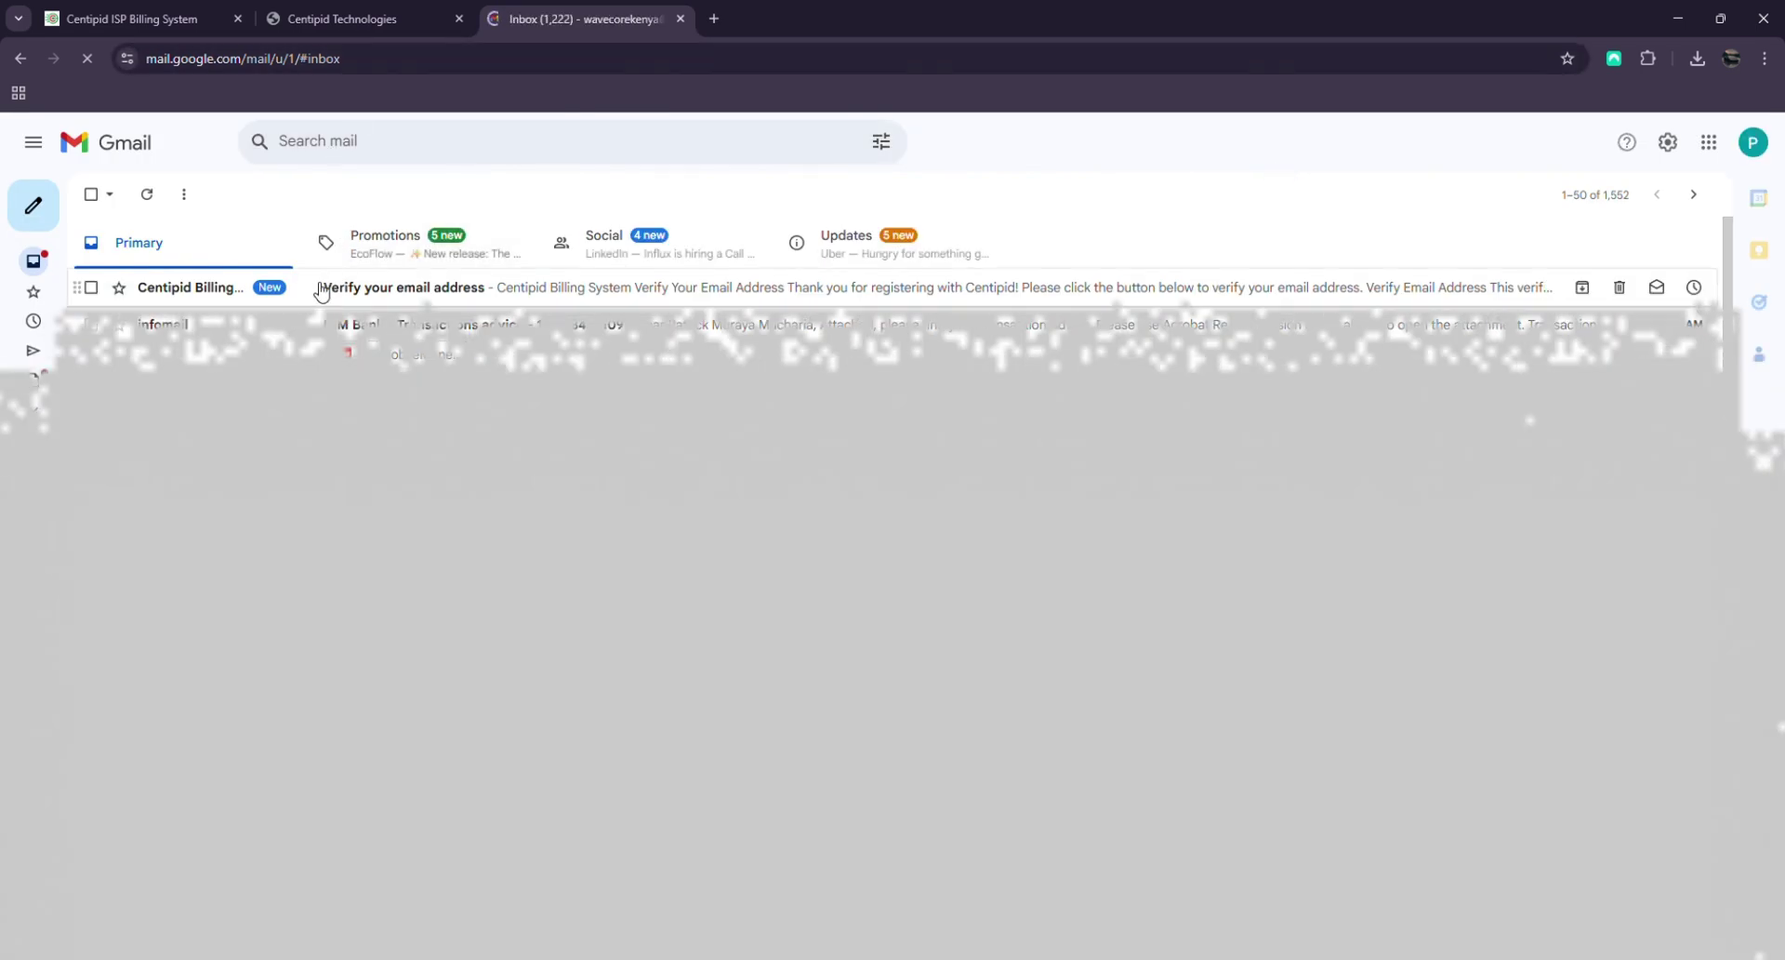
click(321, 290)
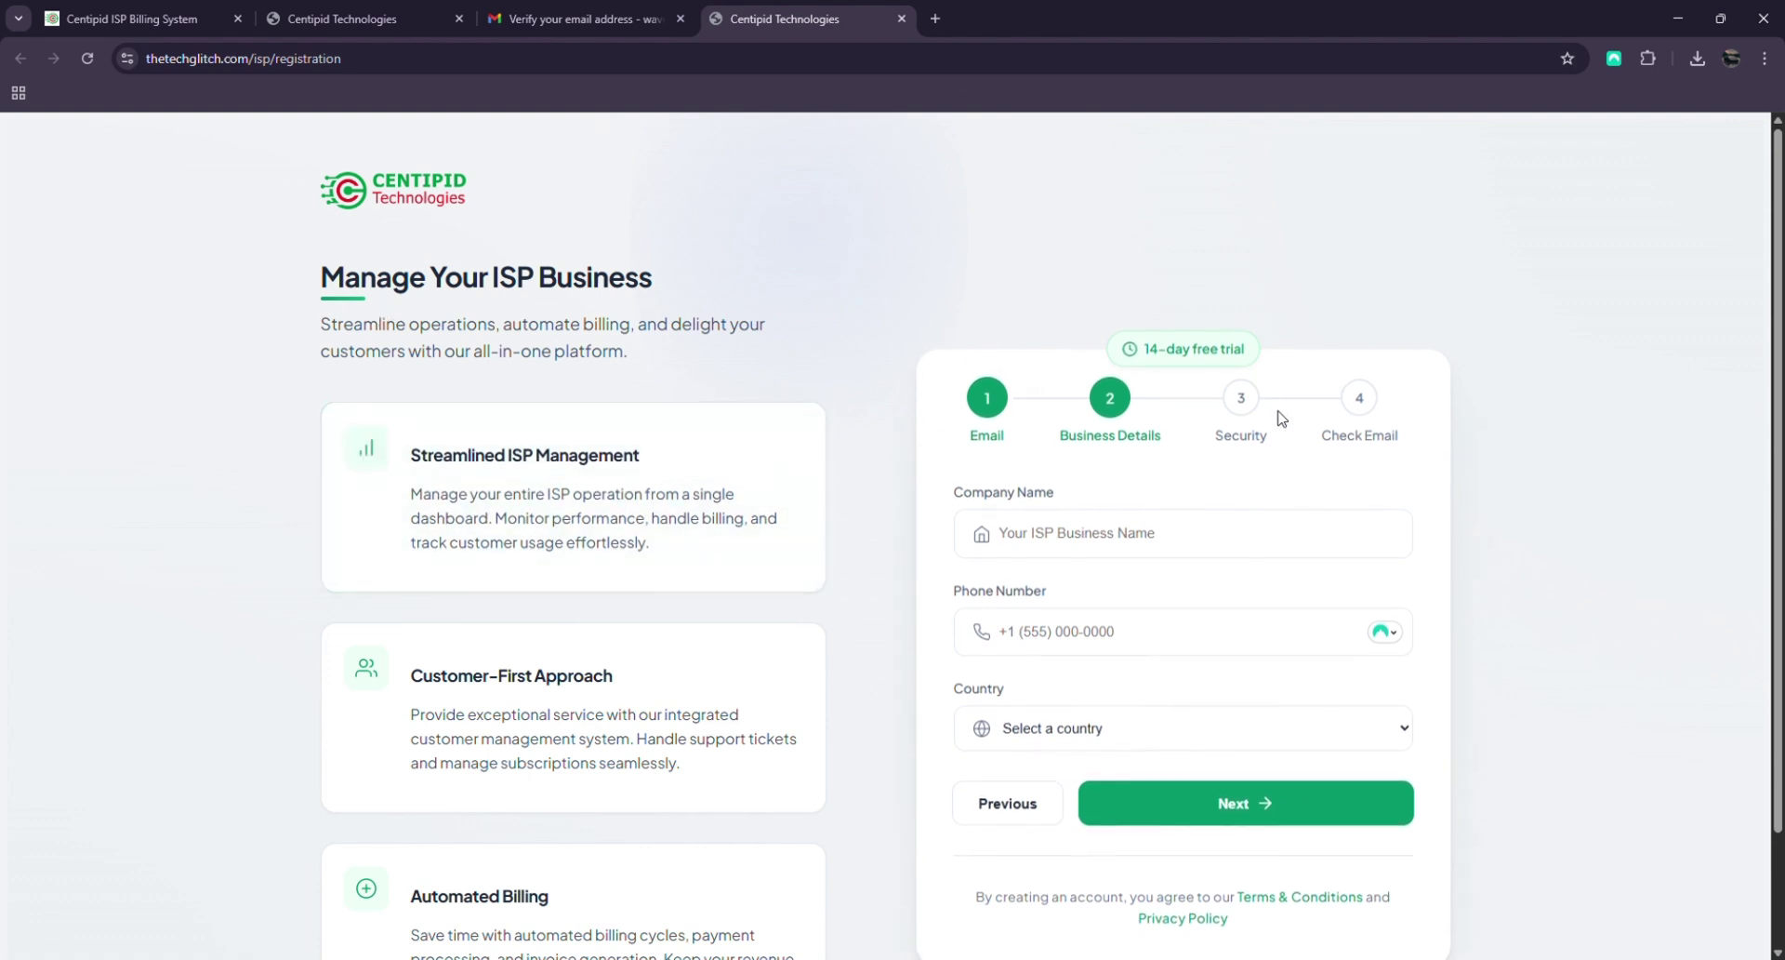
Enter Wavecoredemo as the company name in Business Details
scroll(1264, 409, down, 1)
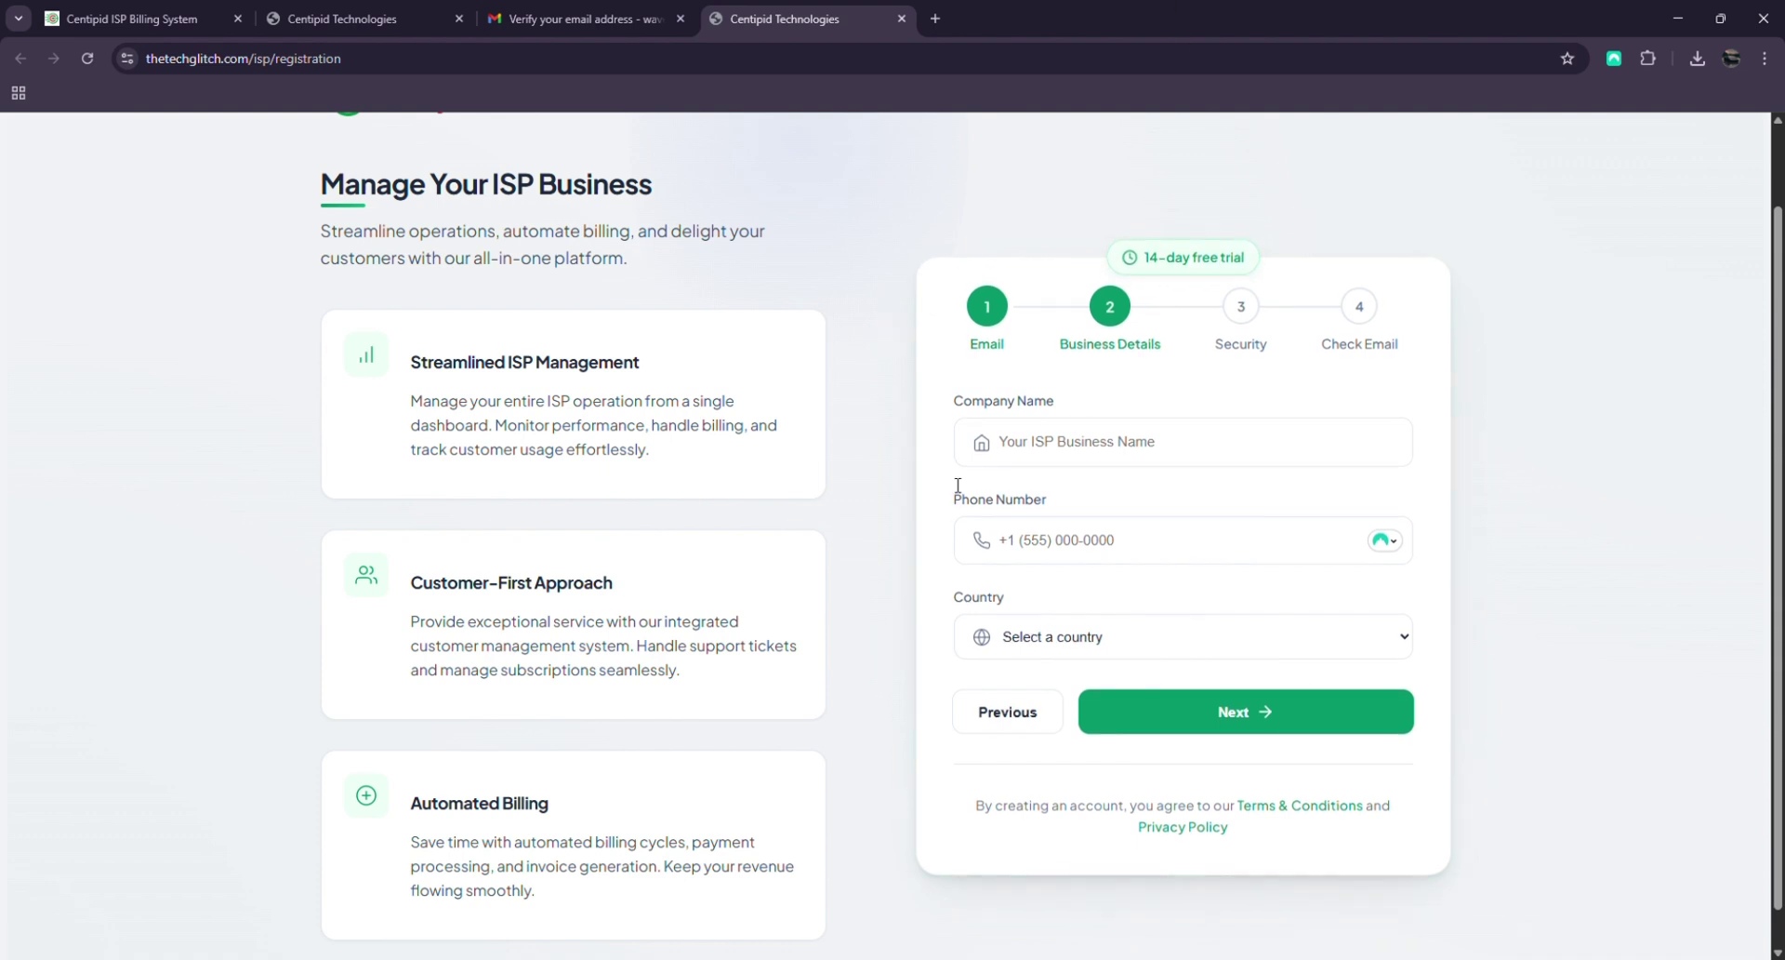
click(996, 400)
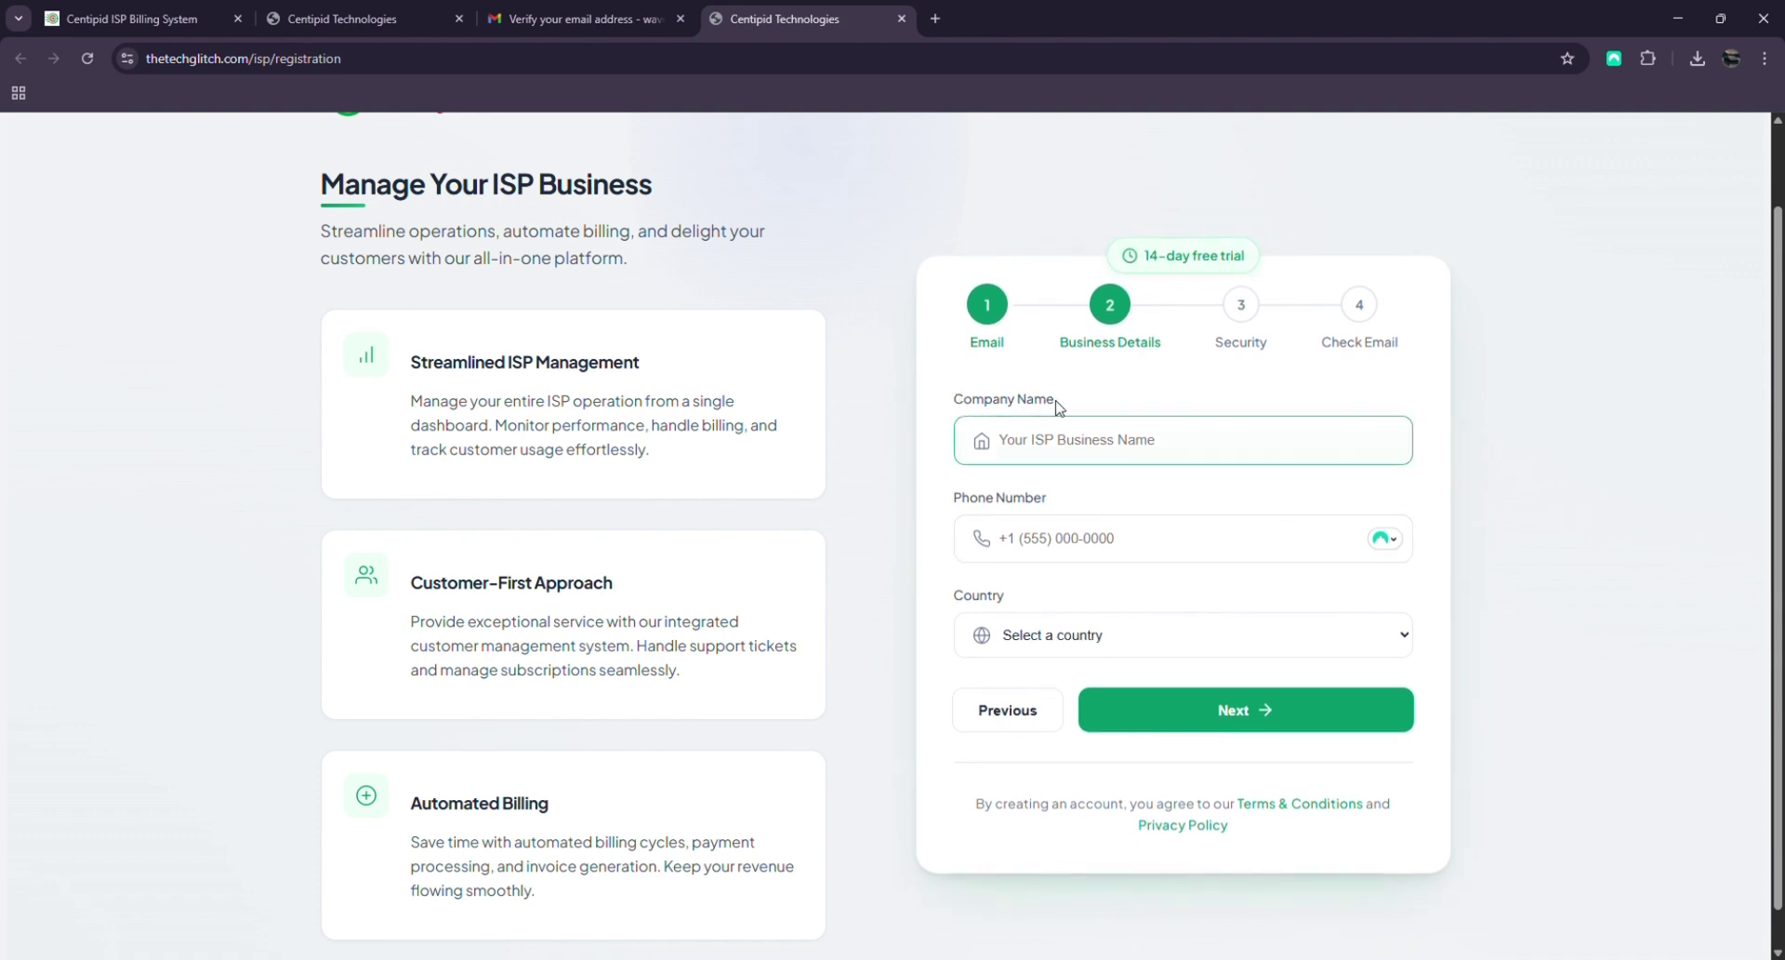
click(990, 543)
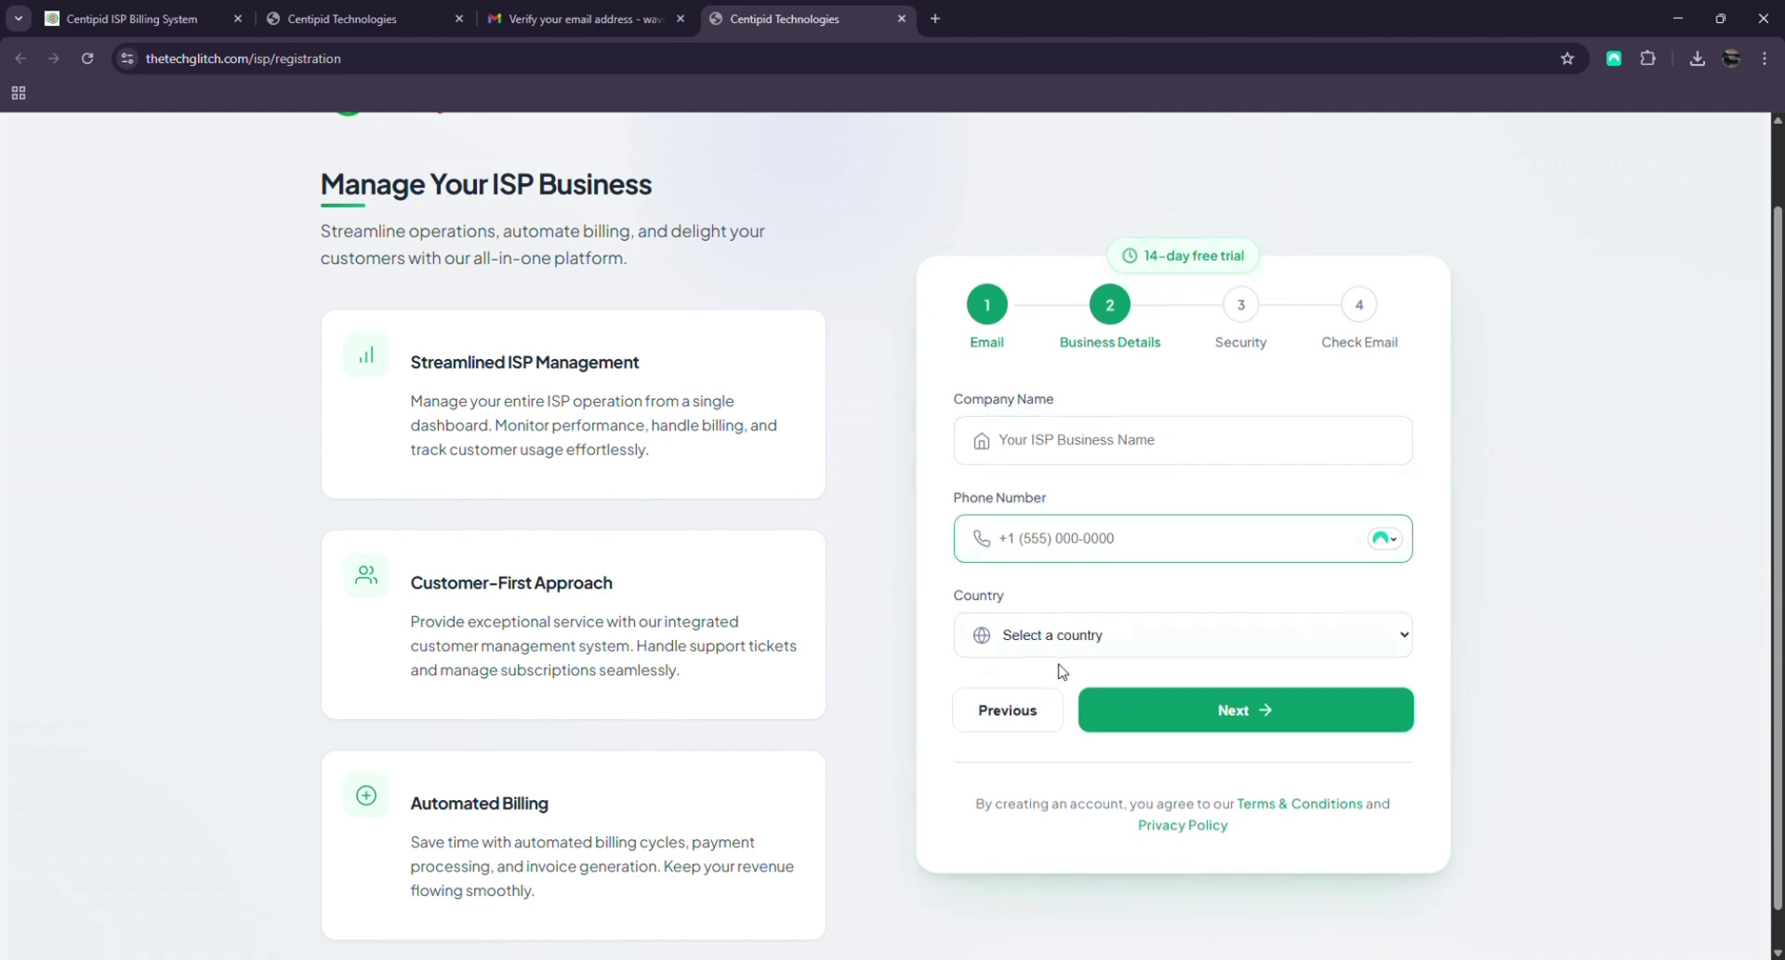
key(Tab)
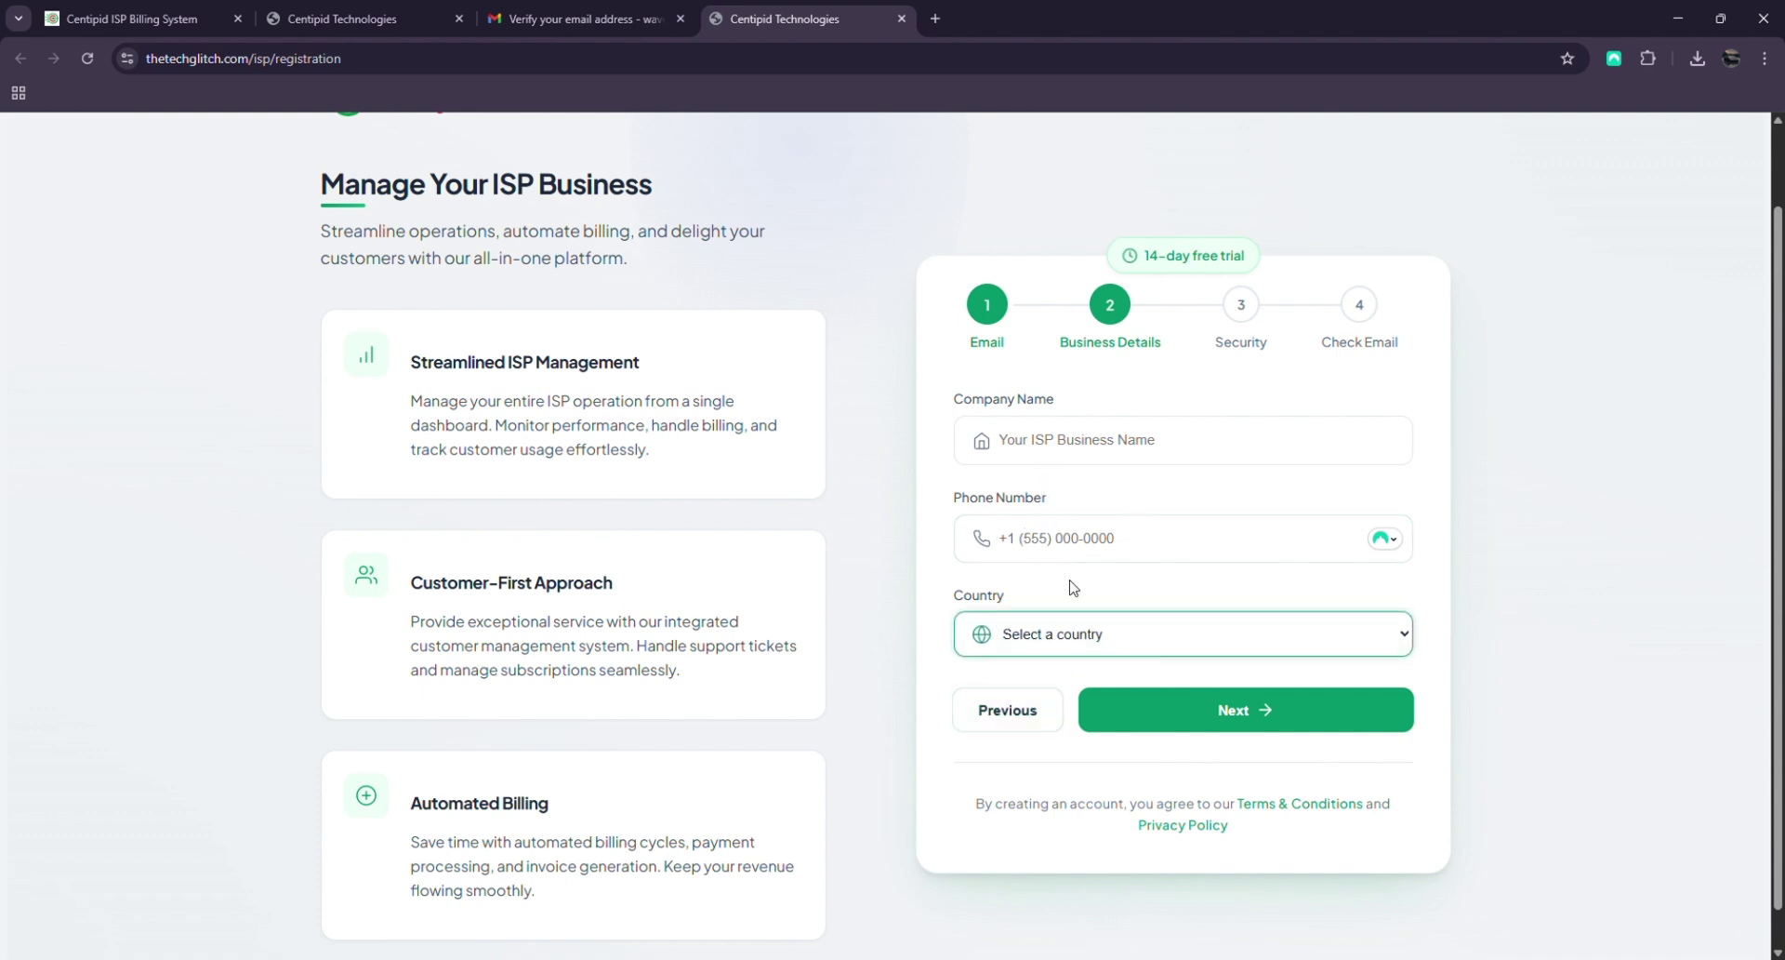
click(936, 688)
click(1037, 463)
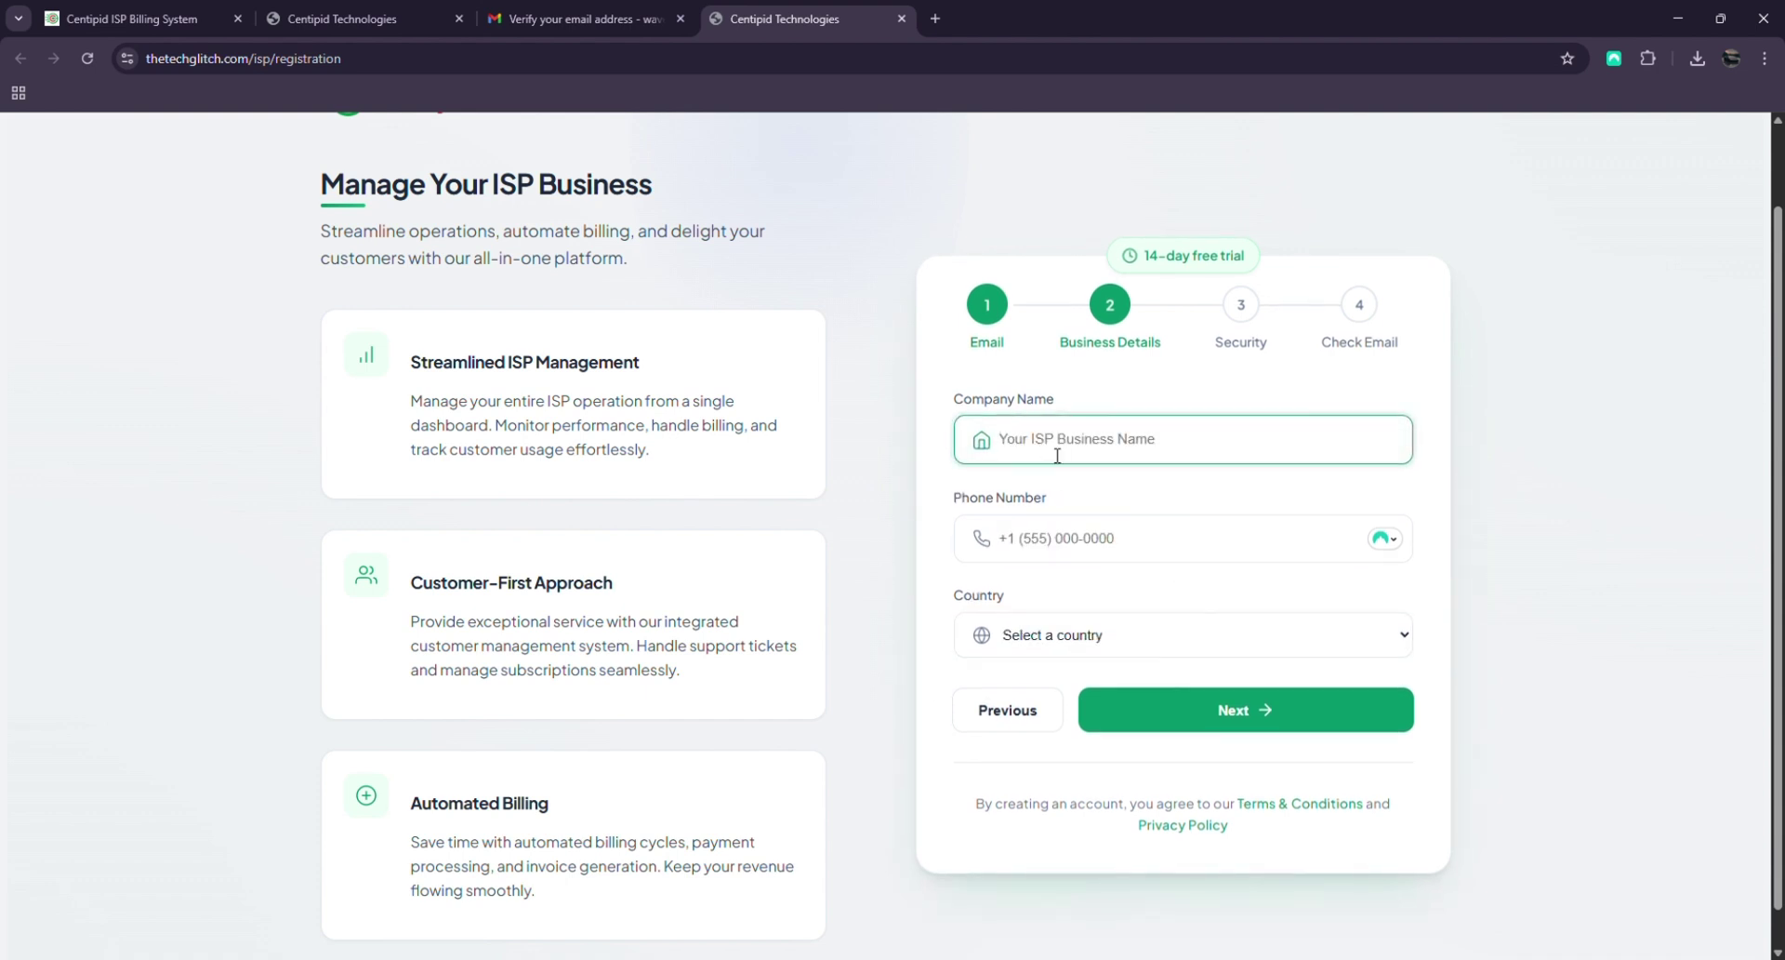
text(w)
key(BackSpace)
text(w)
key(BackSpace)
key(BackSpace)
text(Wavecoredemo)
Set the country to Kenya and paste in the saved business phone number
click(1060, 539)
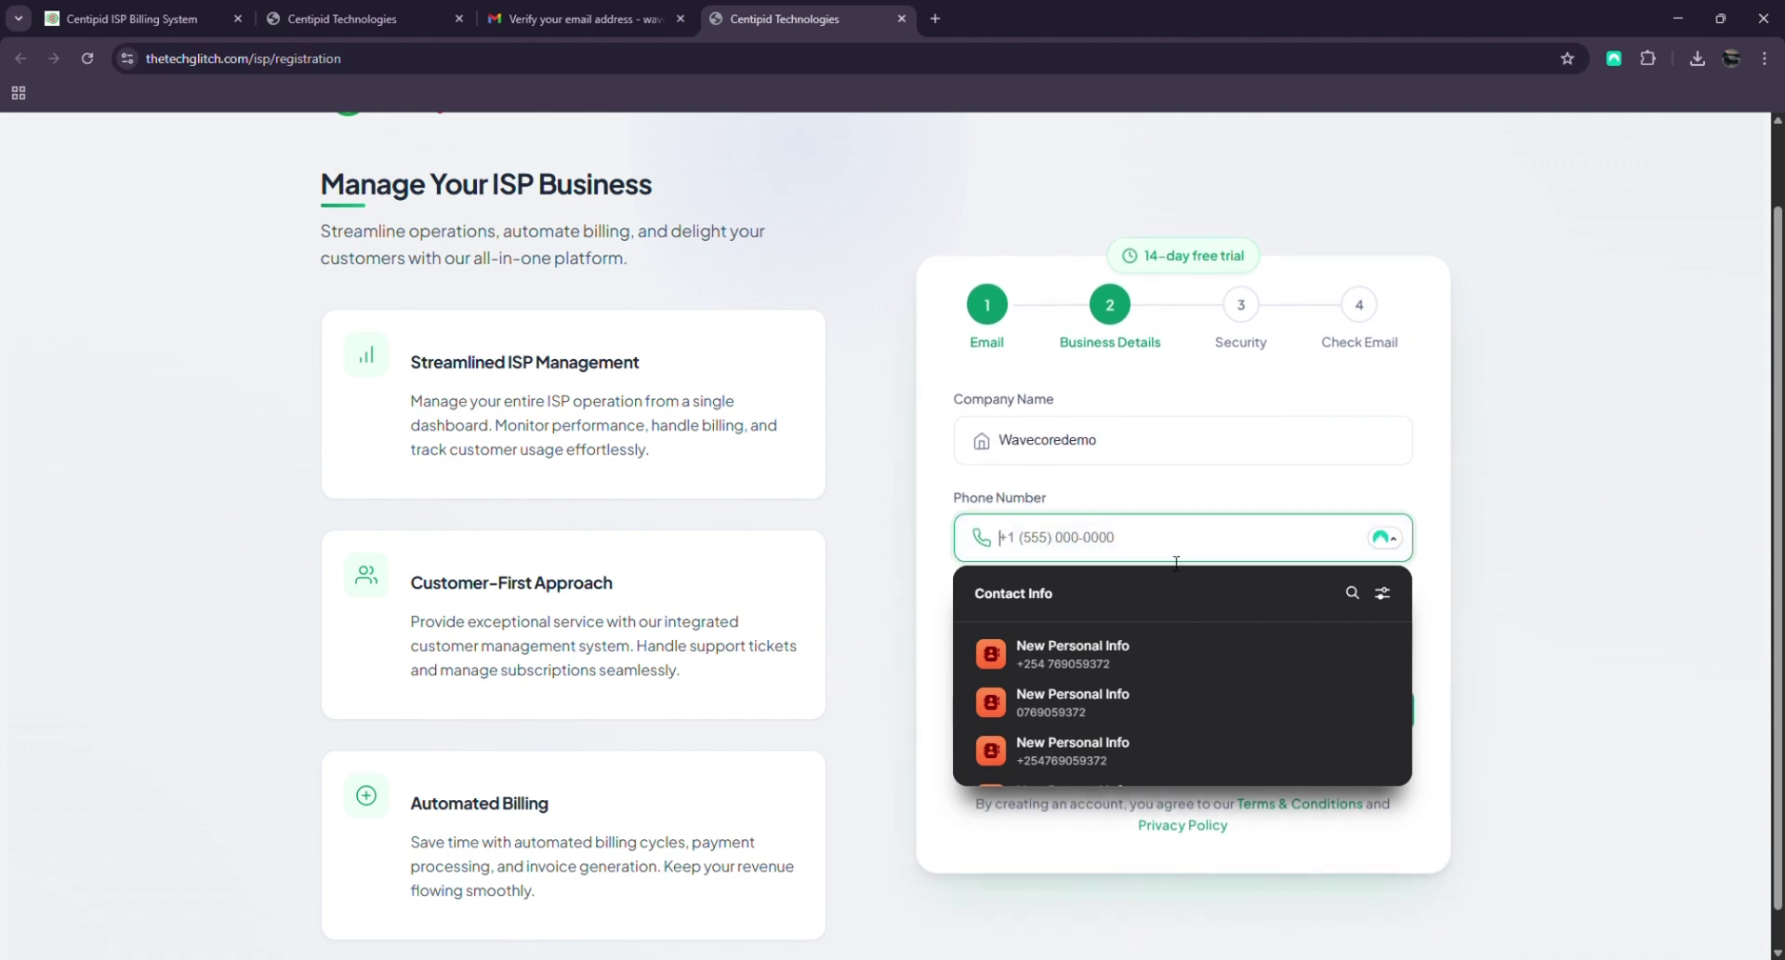
key(Escape)
key(Tab)
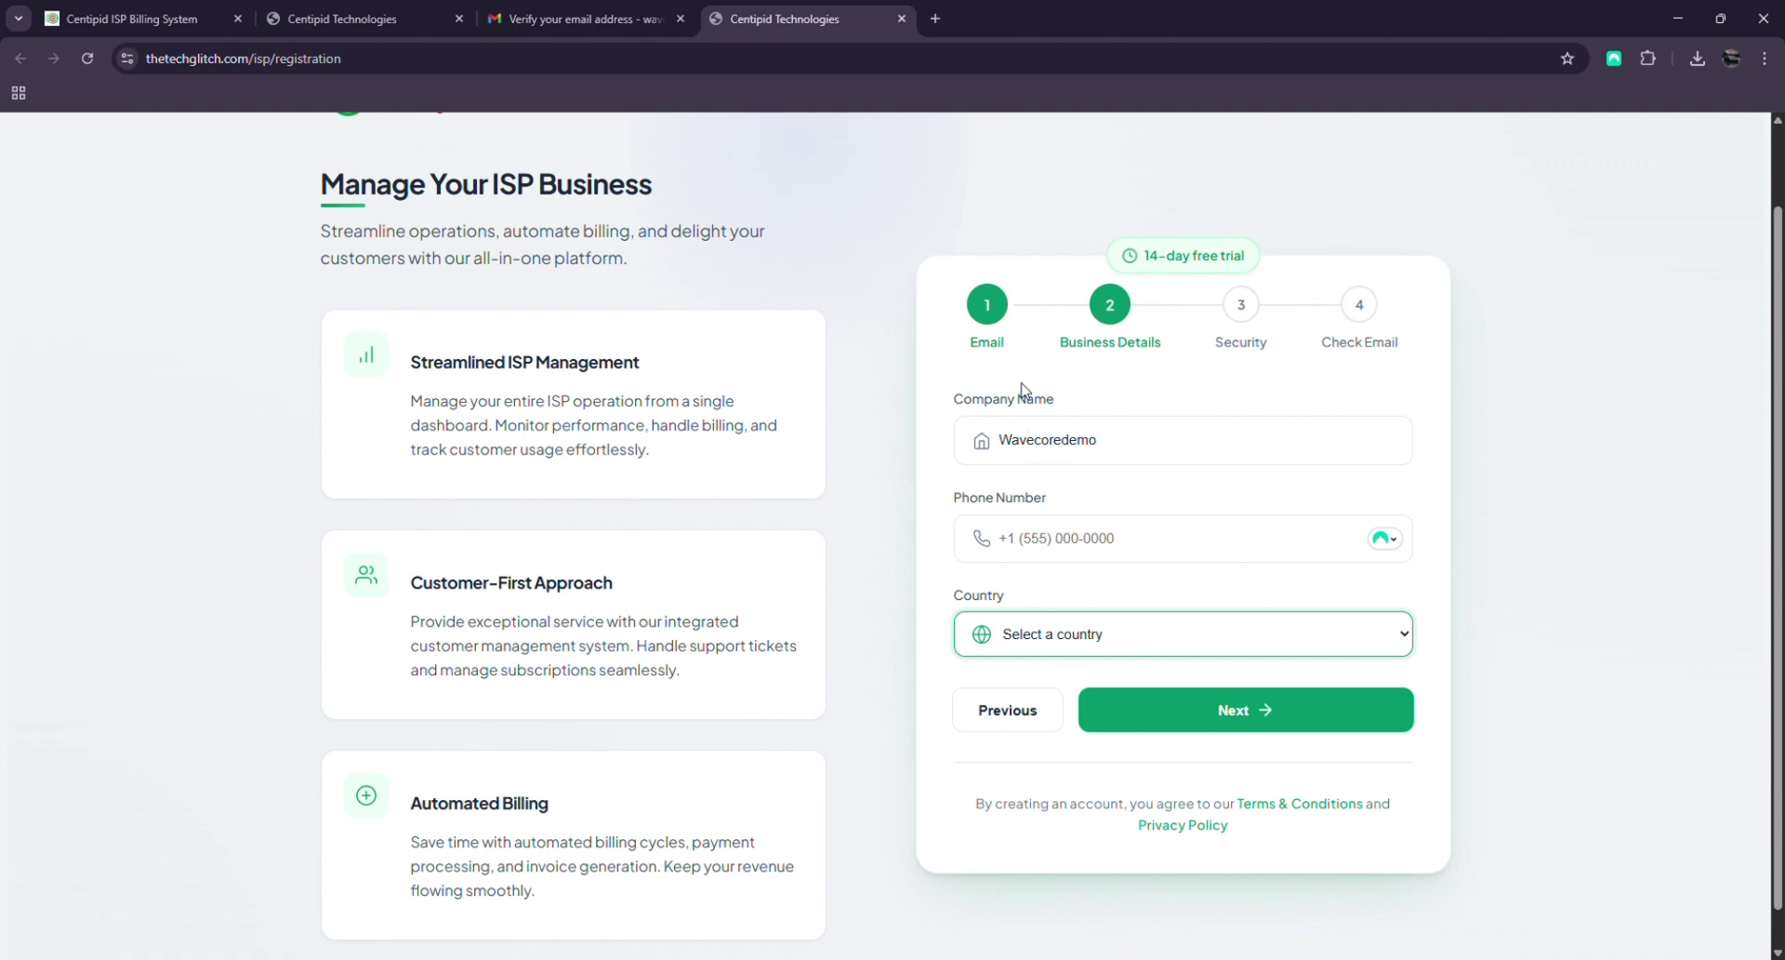
text(kenya)
click(1102, 547)
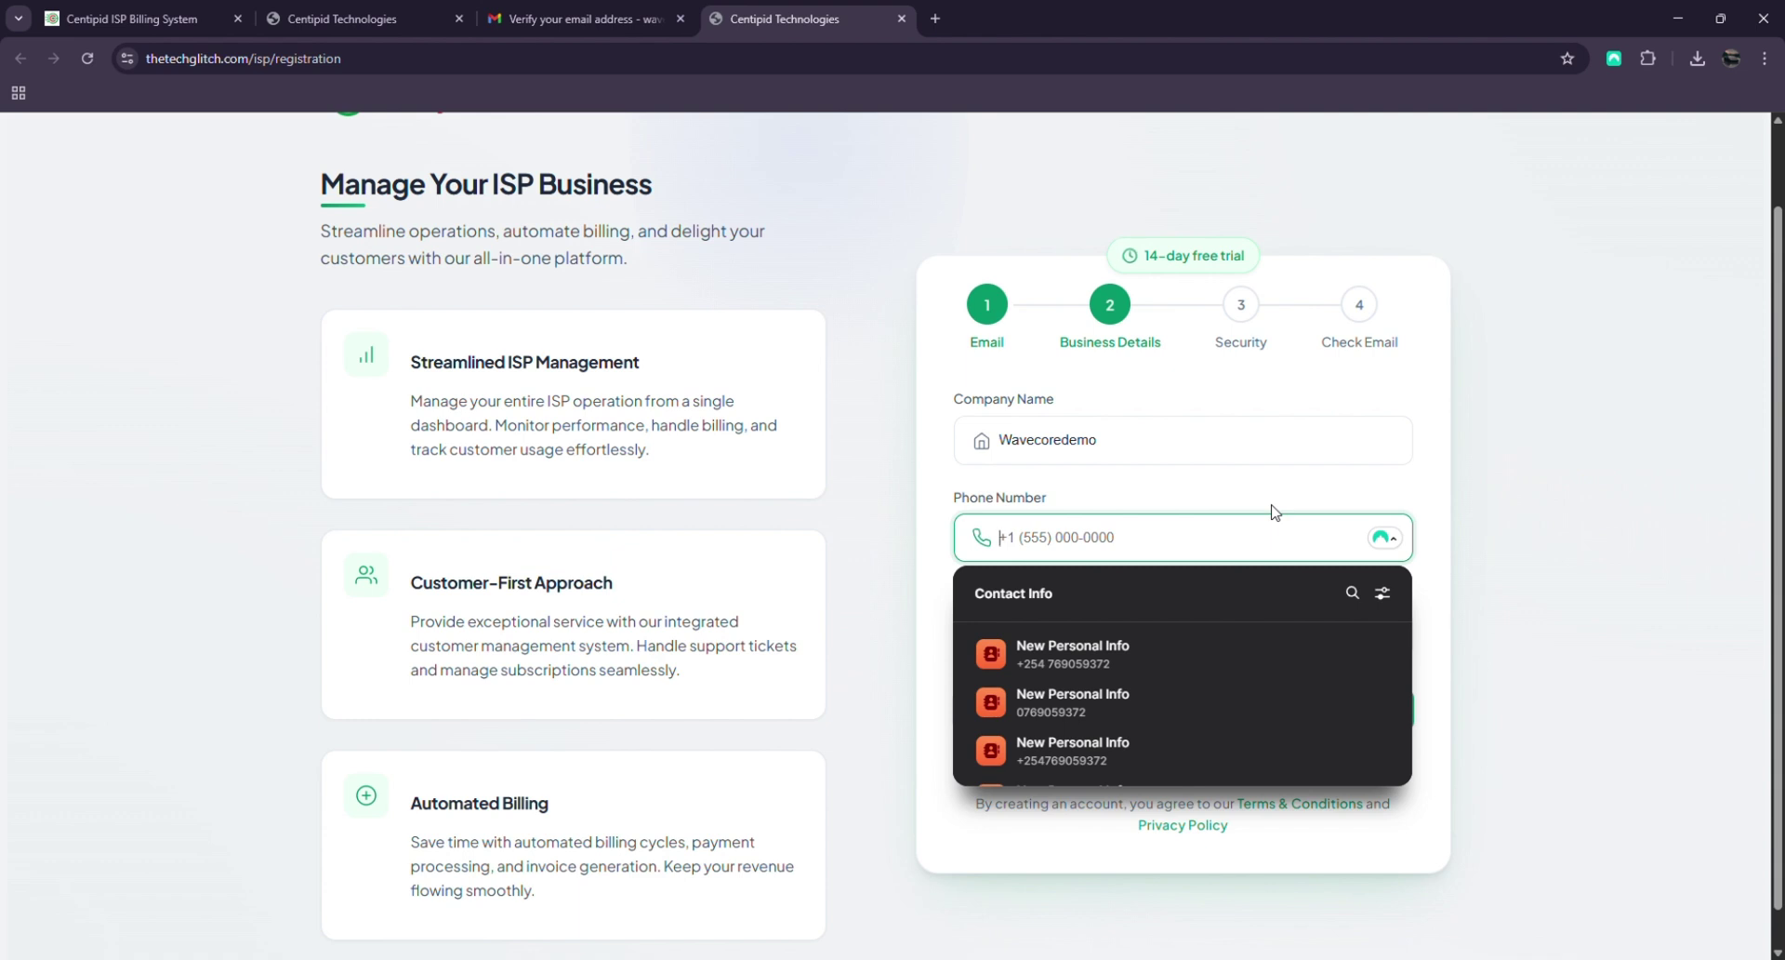
key(ctrl+v)
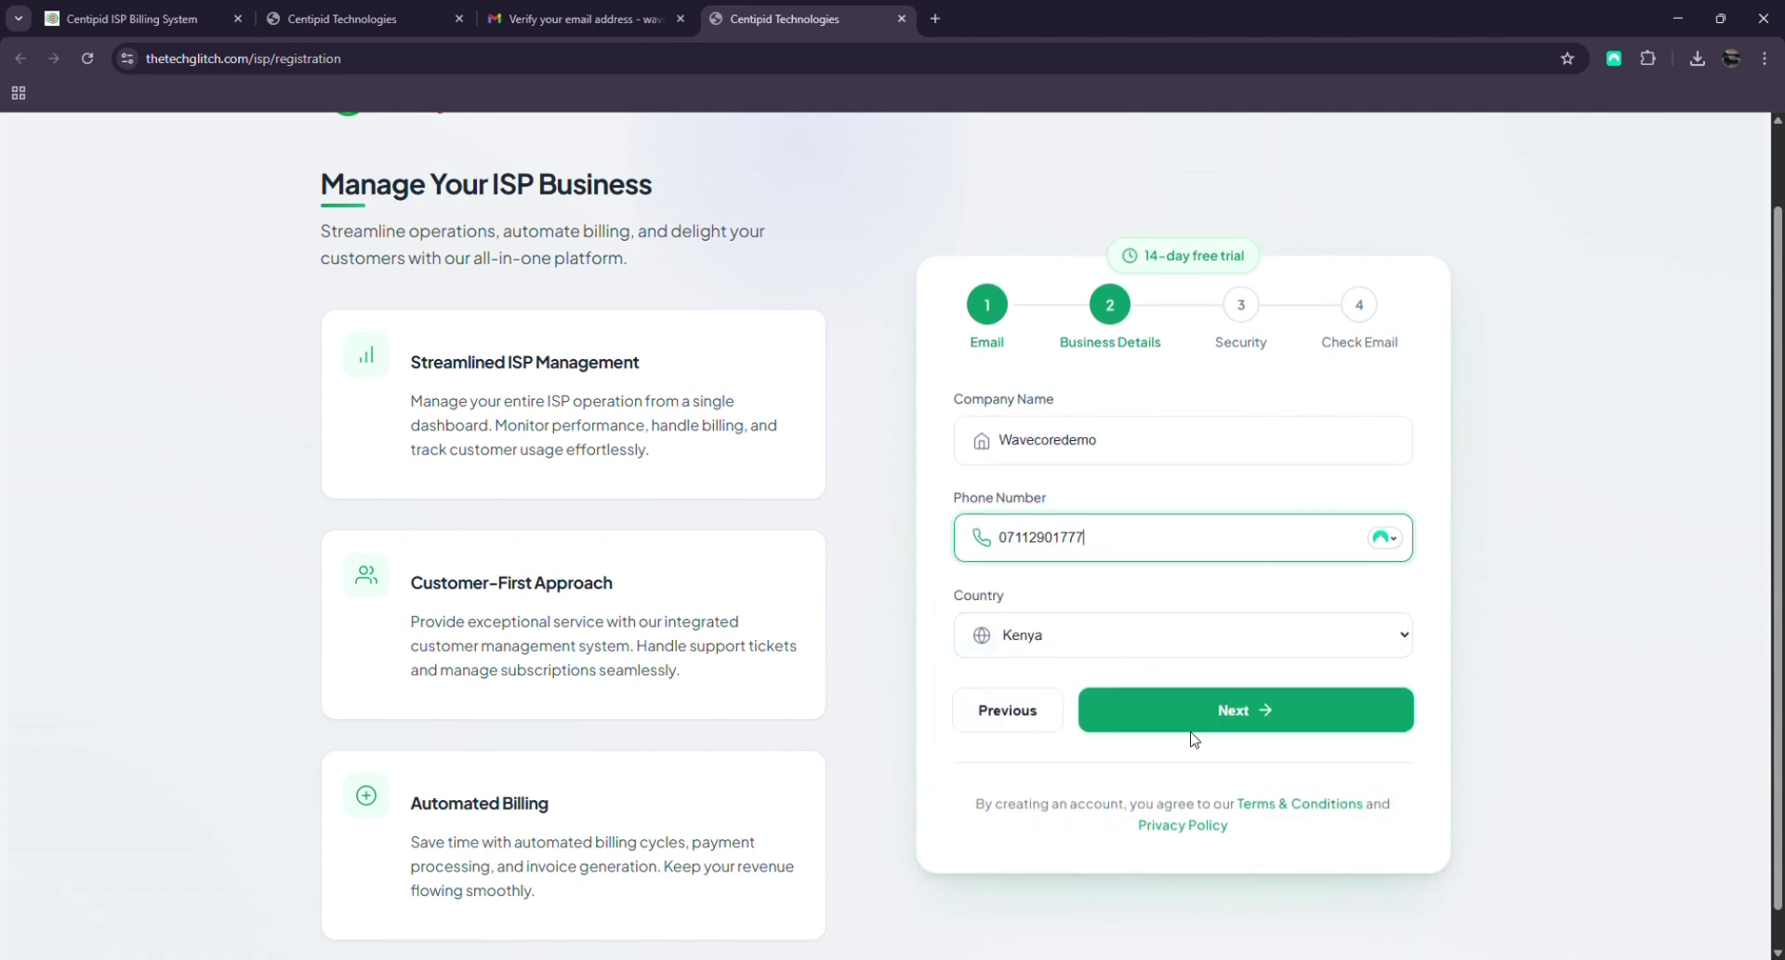
On the Security step, fill both password fields with a generated strong password and save it
click(1205, 718)
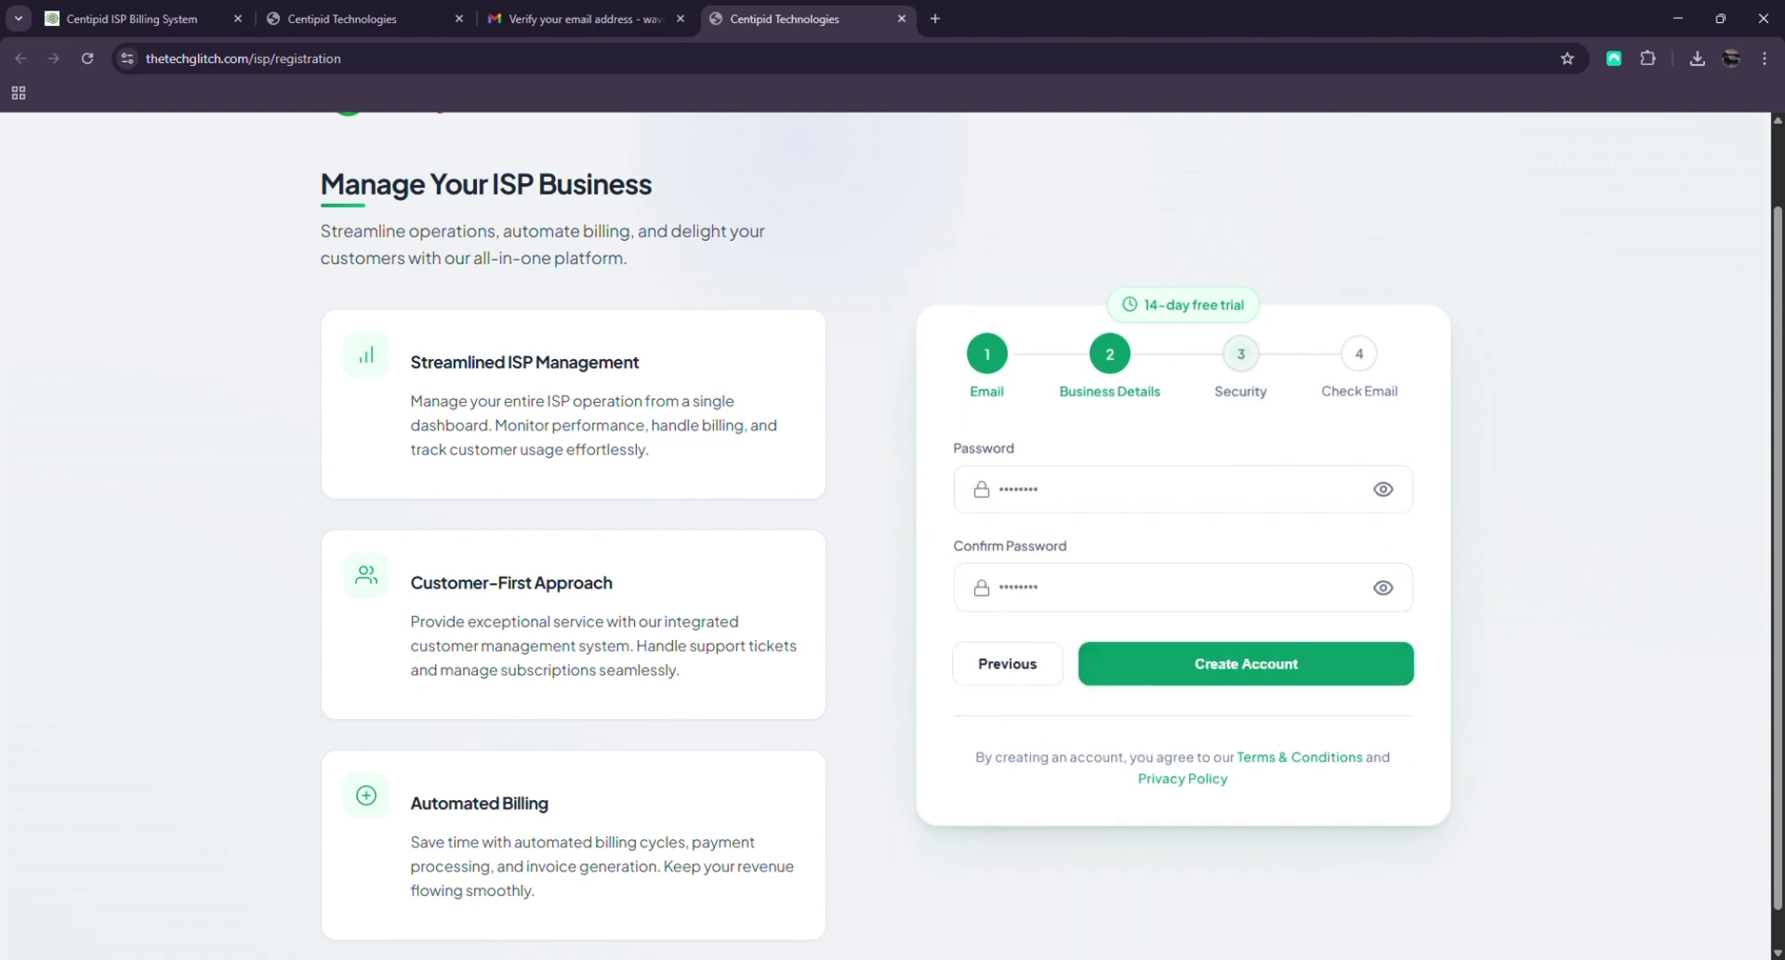
click(1175, 492)
click(998, 601)
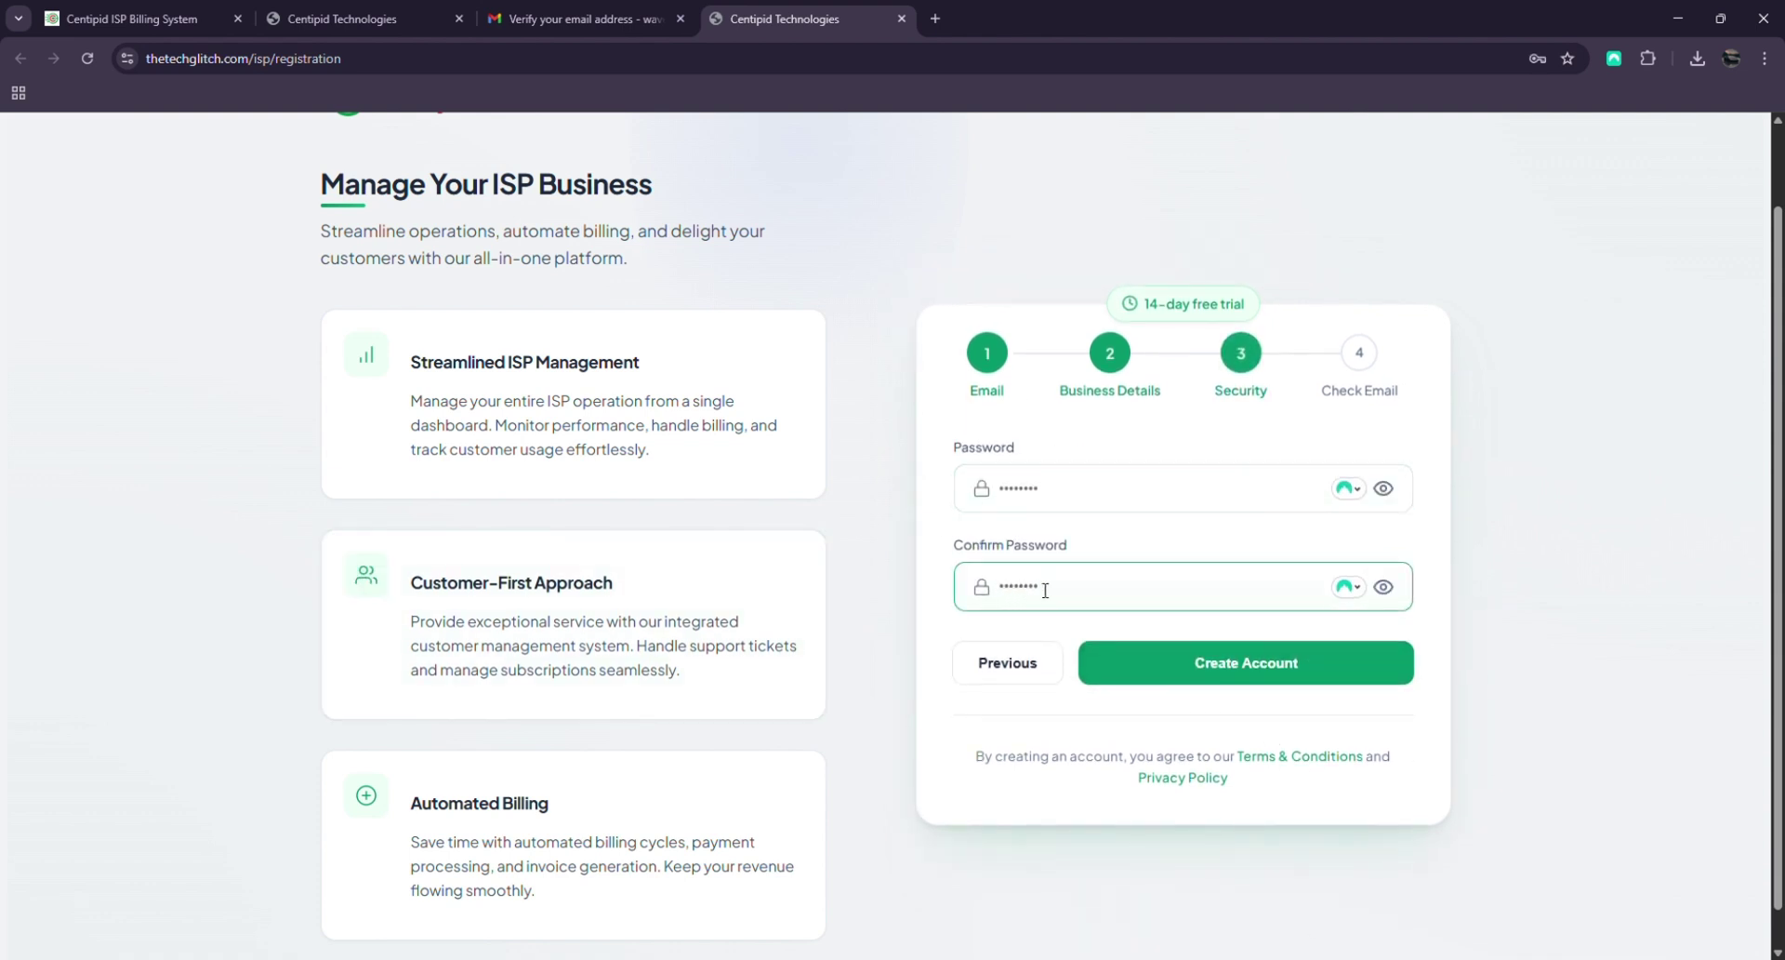
click(1081, 497)
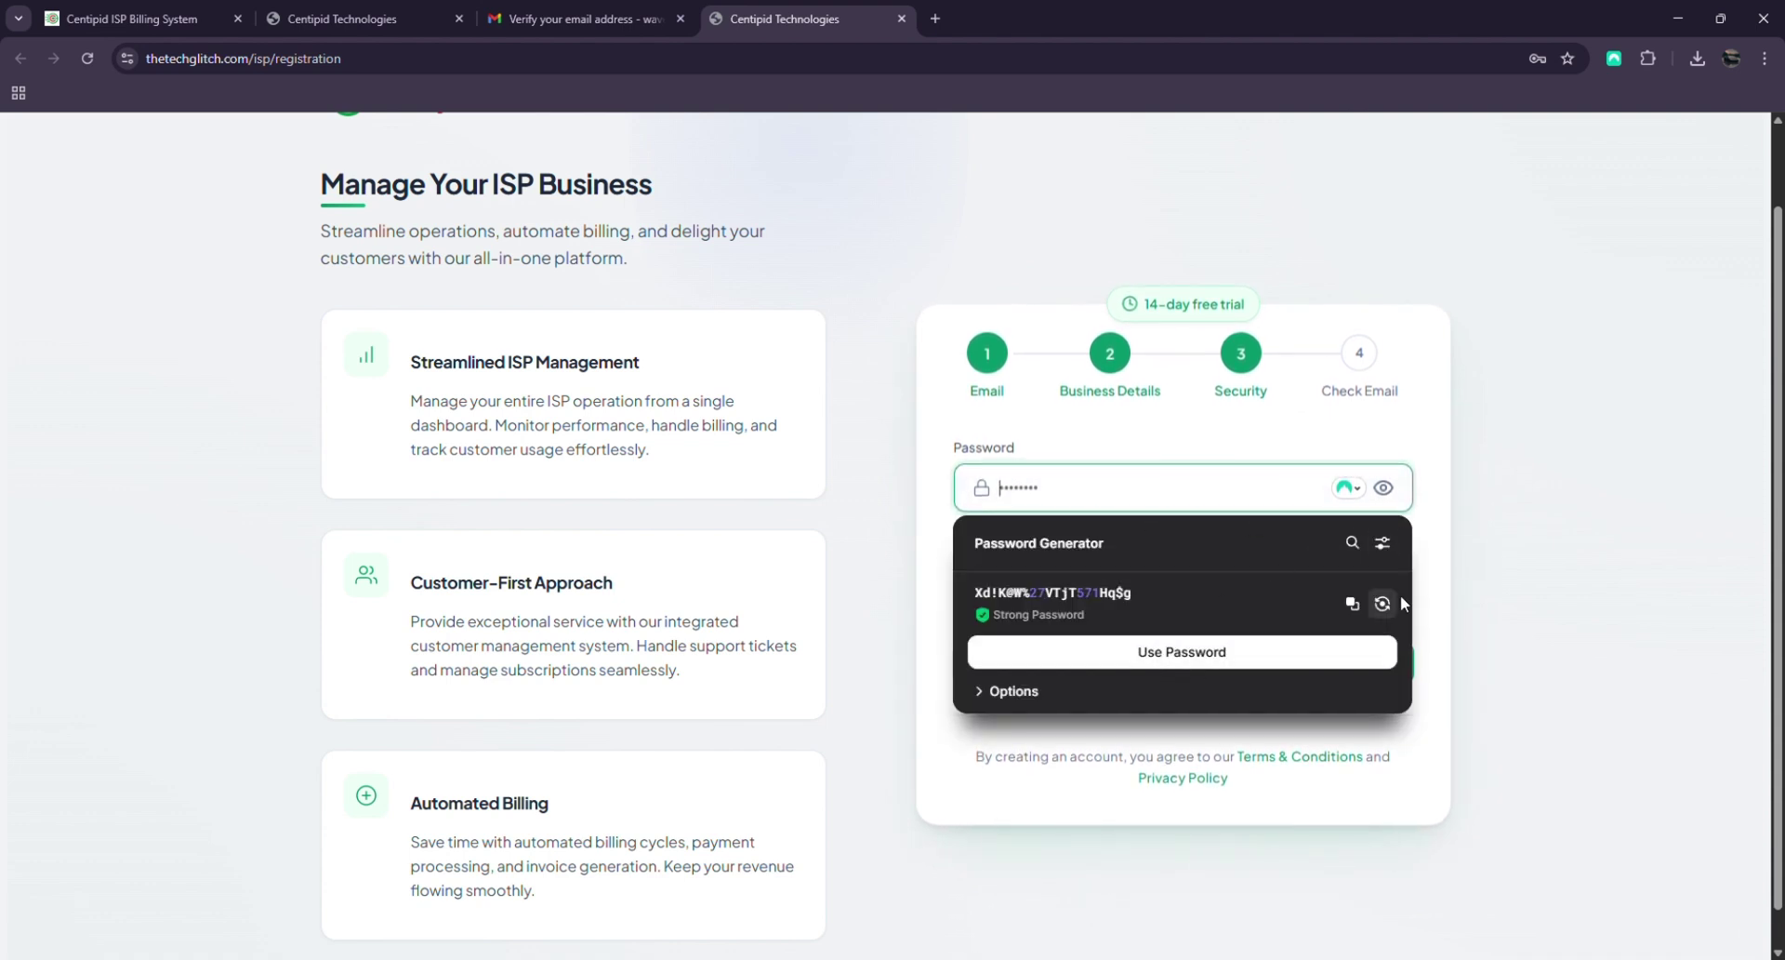
text(12345678)
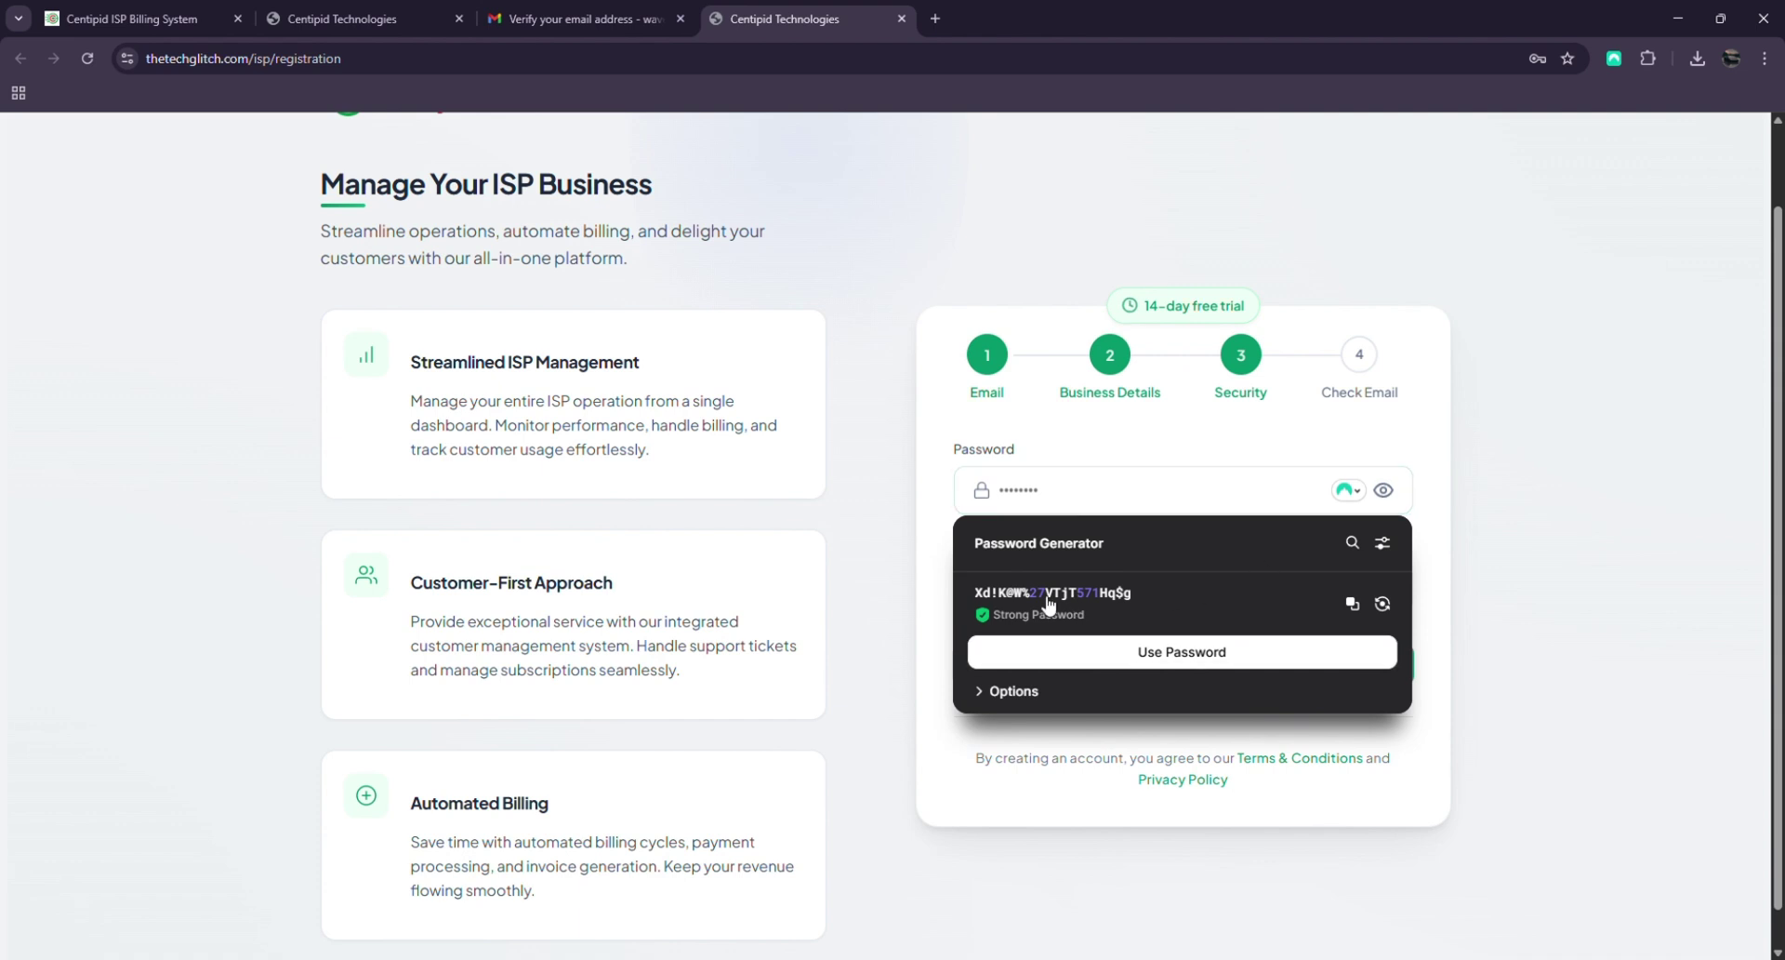
click(1182, 652)
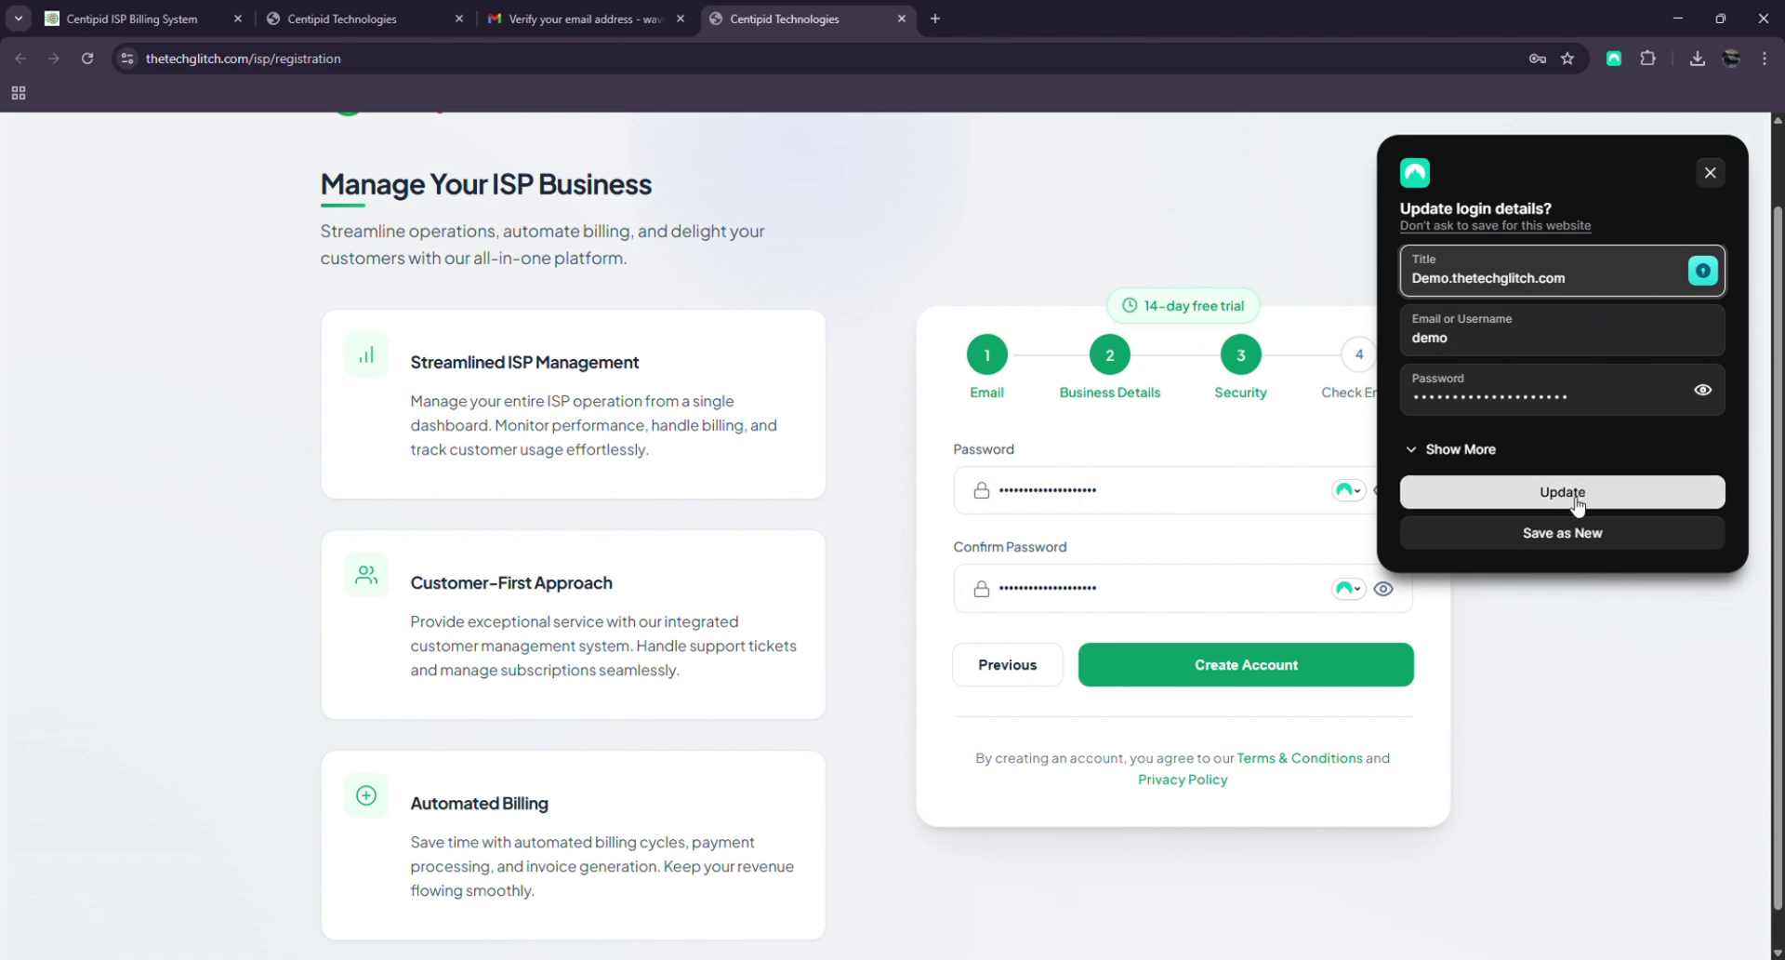
click(1574, 548)
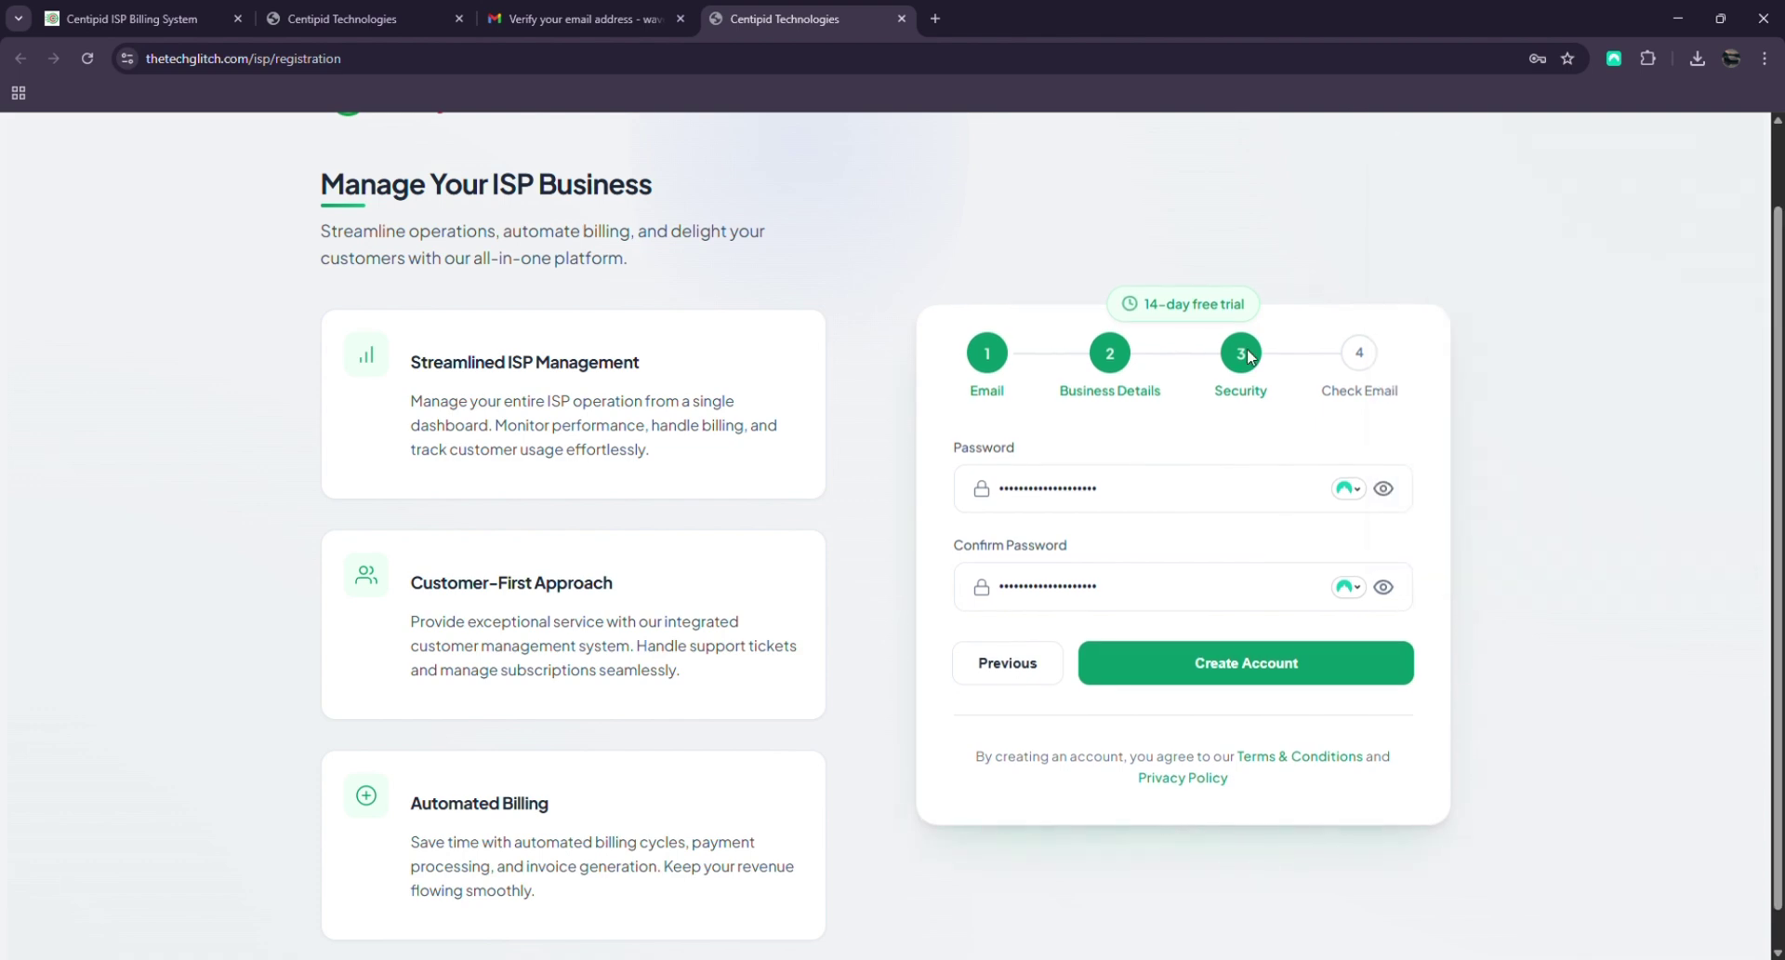
Reveal both passwords in plain text and create the account
click(1394, 598)
click(1387, 488)
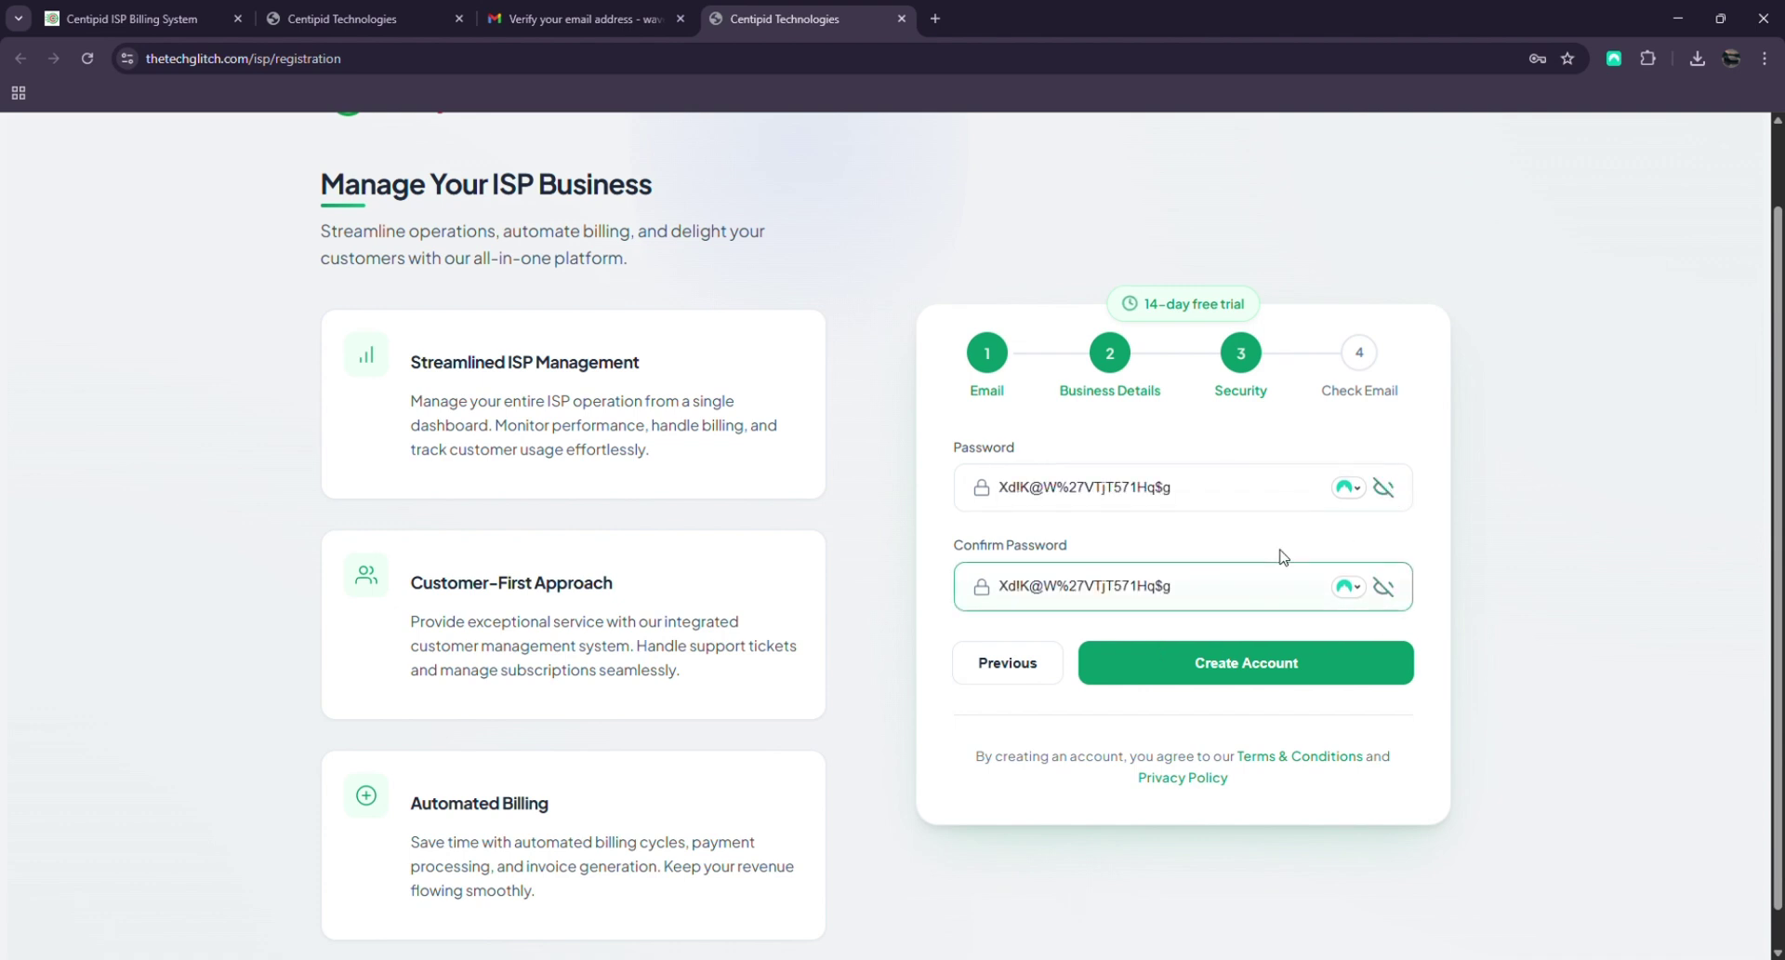
click(1246, 662)
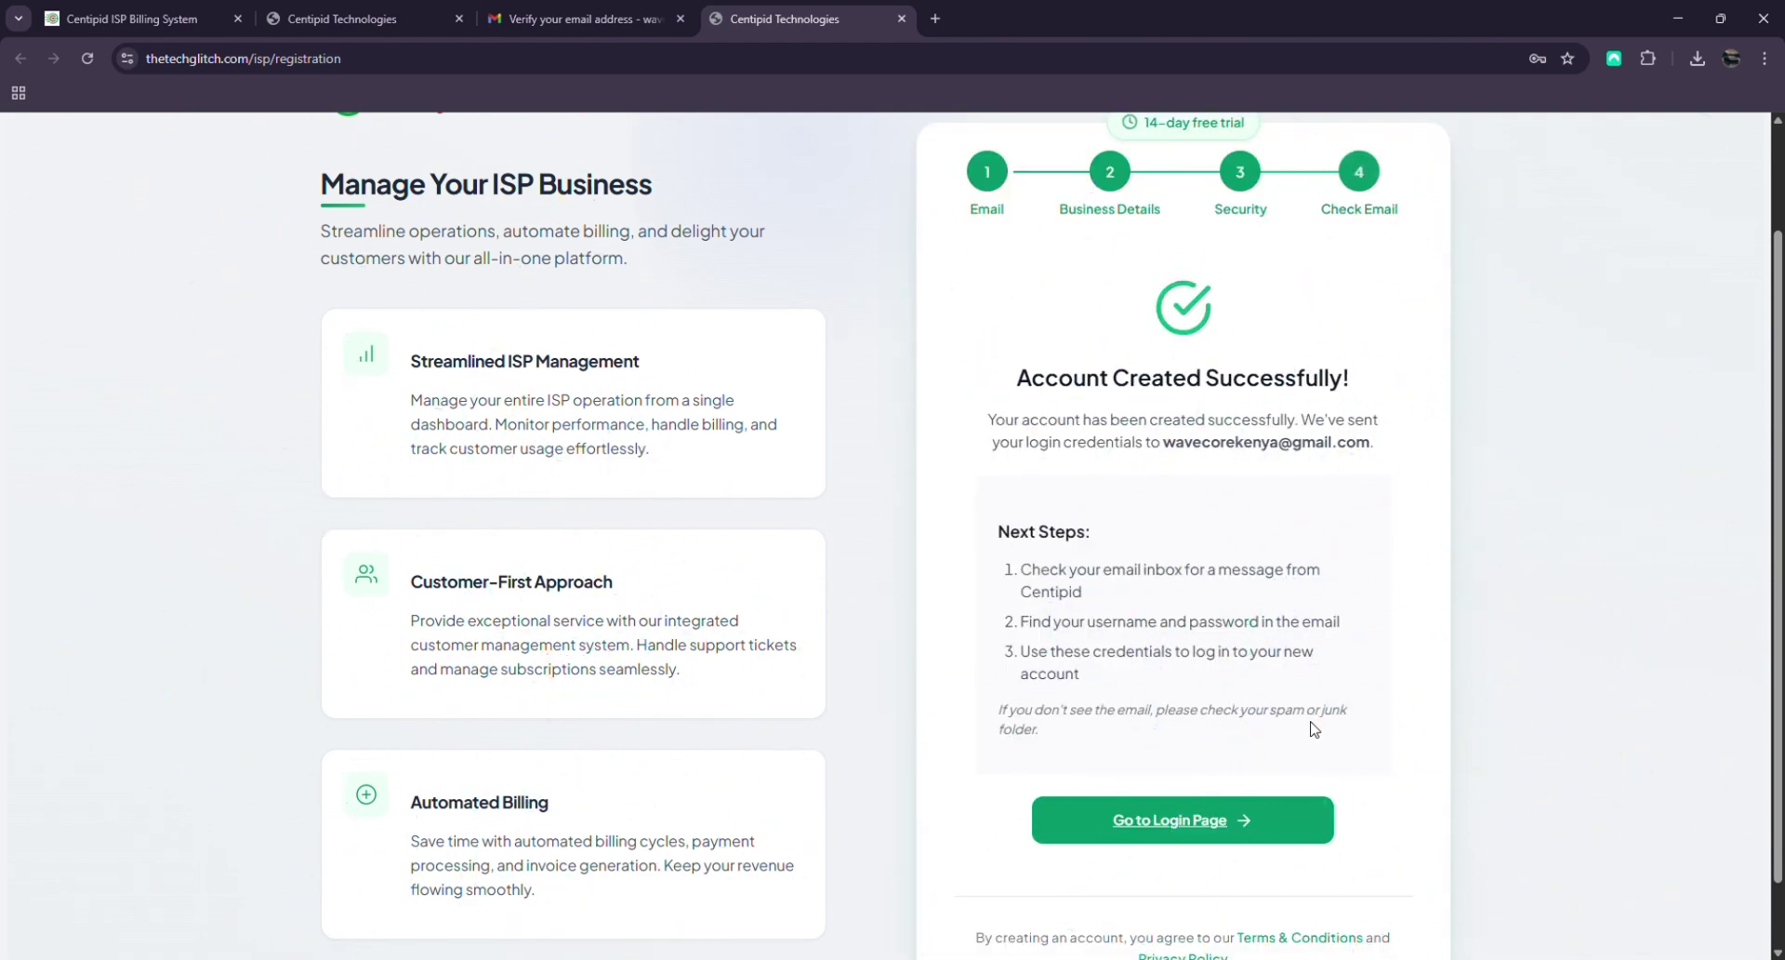
In Gmail, open the 'Welcome to Centipid Billing System!' email and review its login details
click(616, 7)
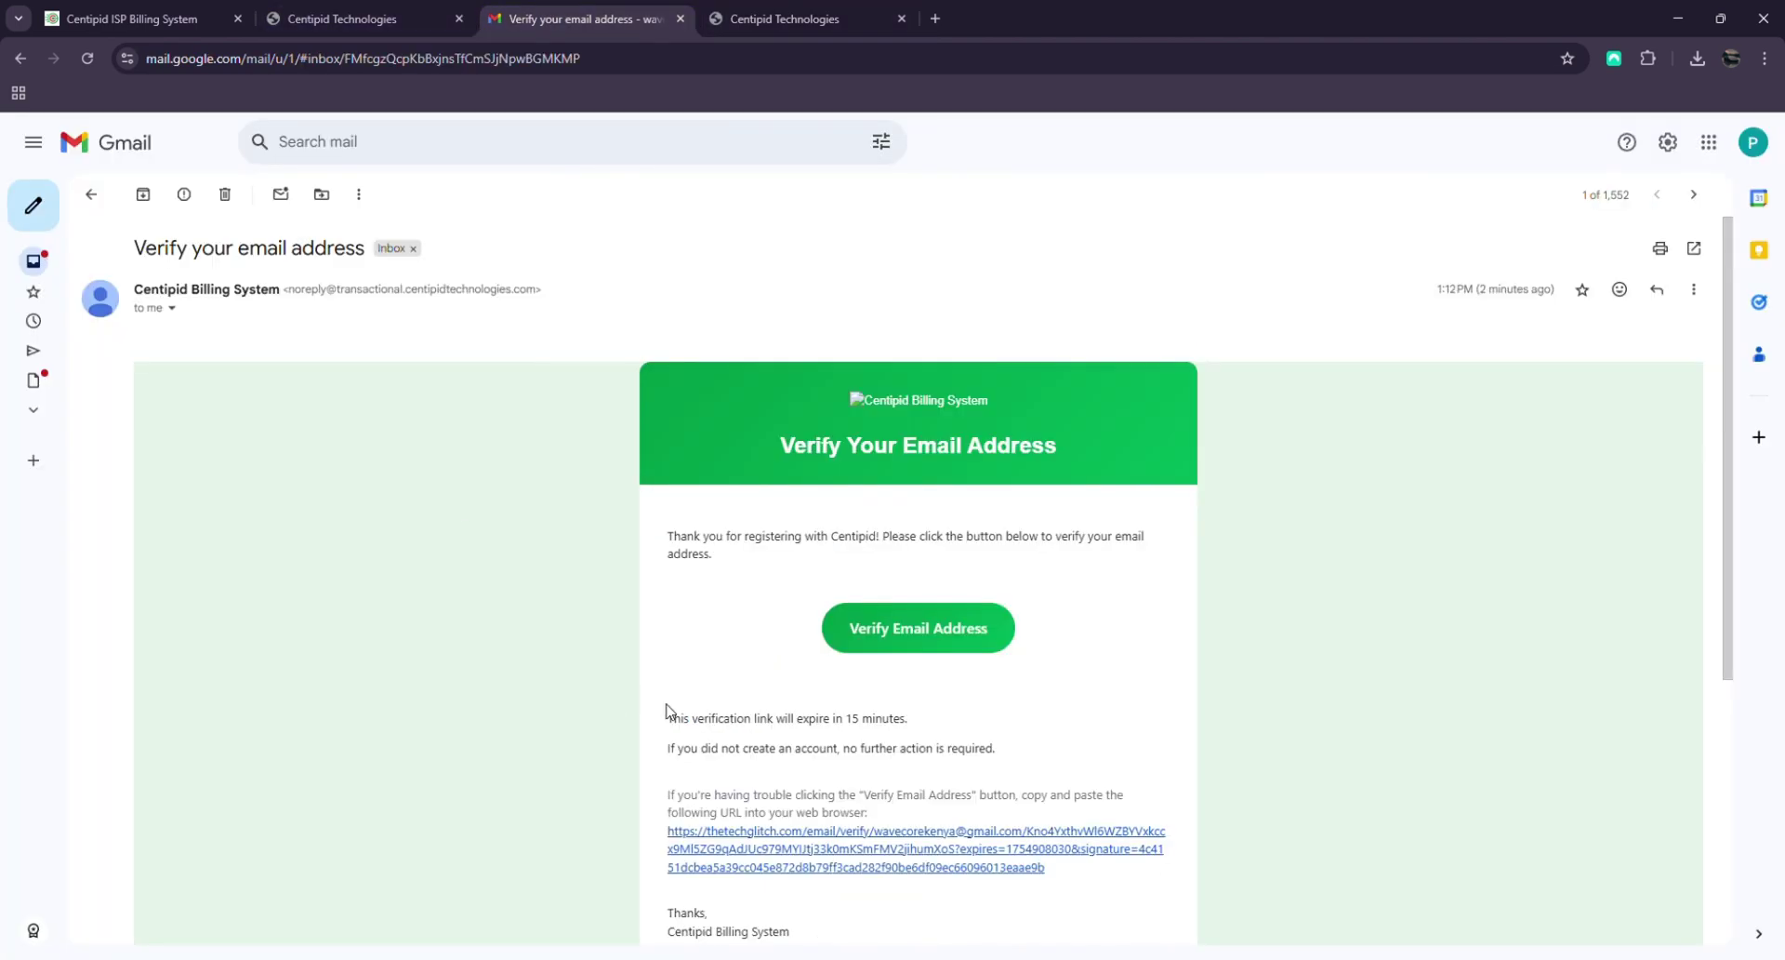
click(101, 206)
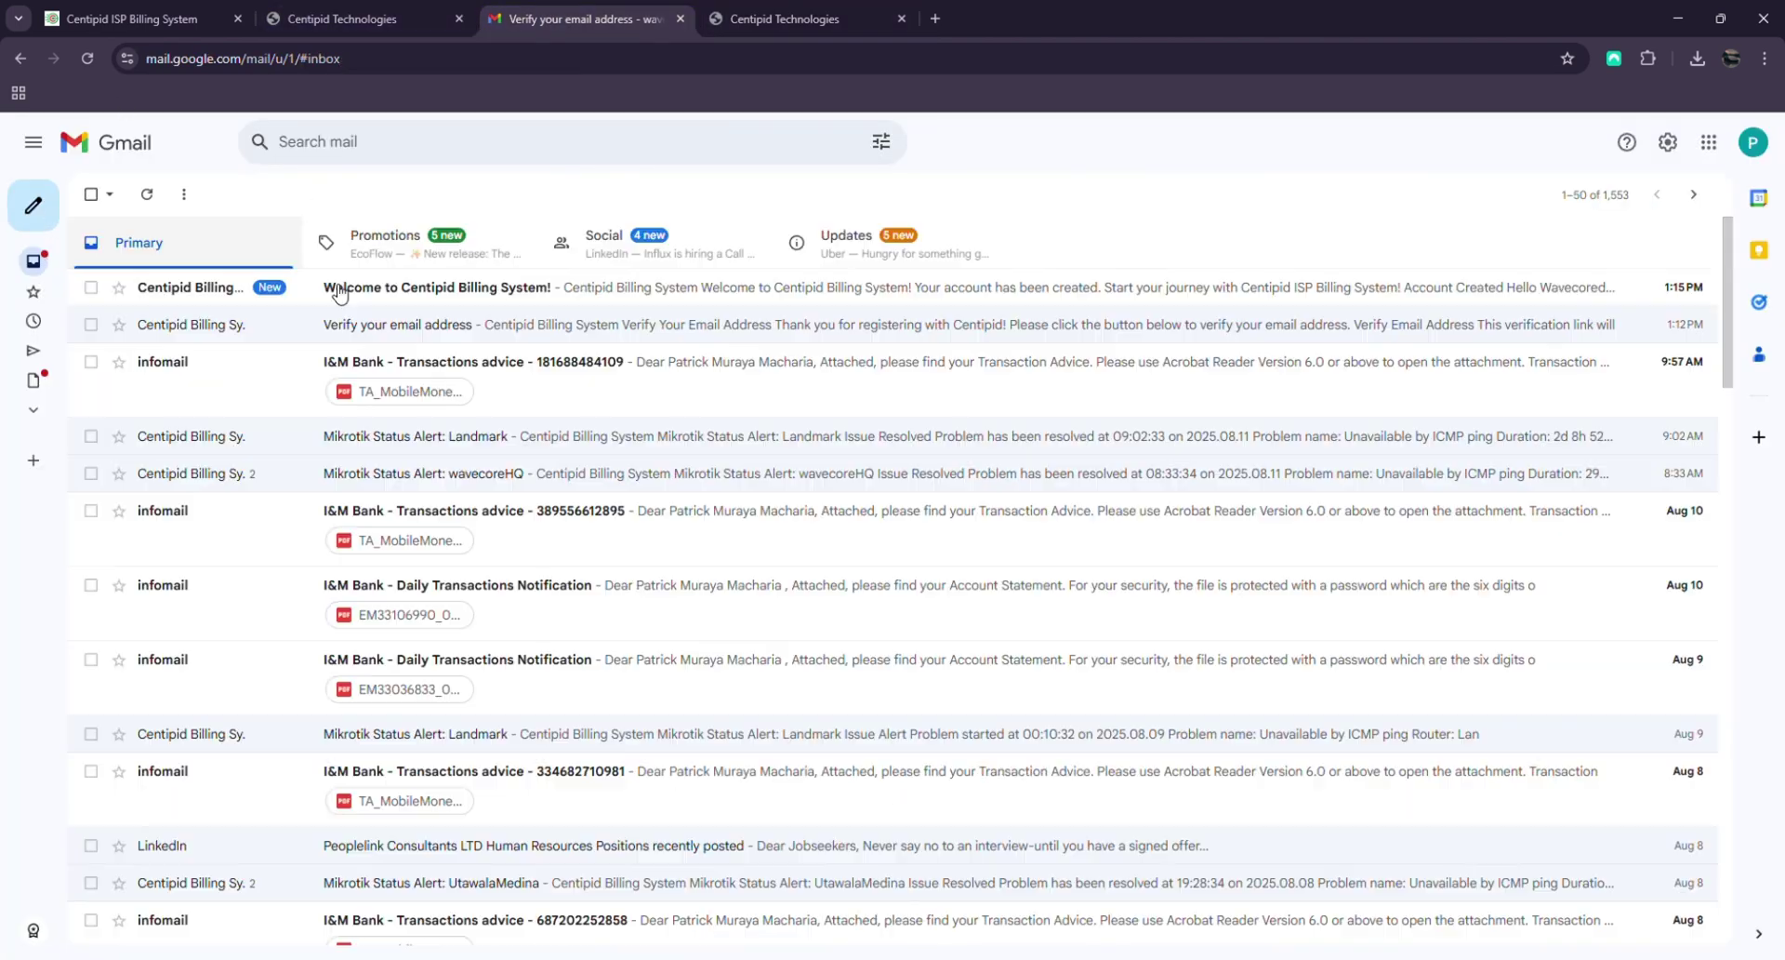
click(294, 290)
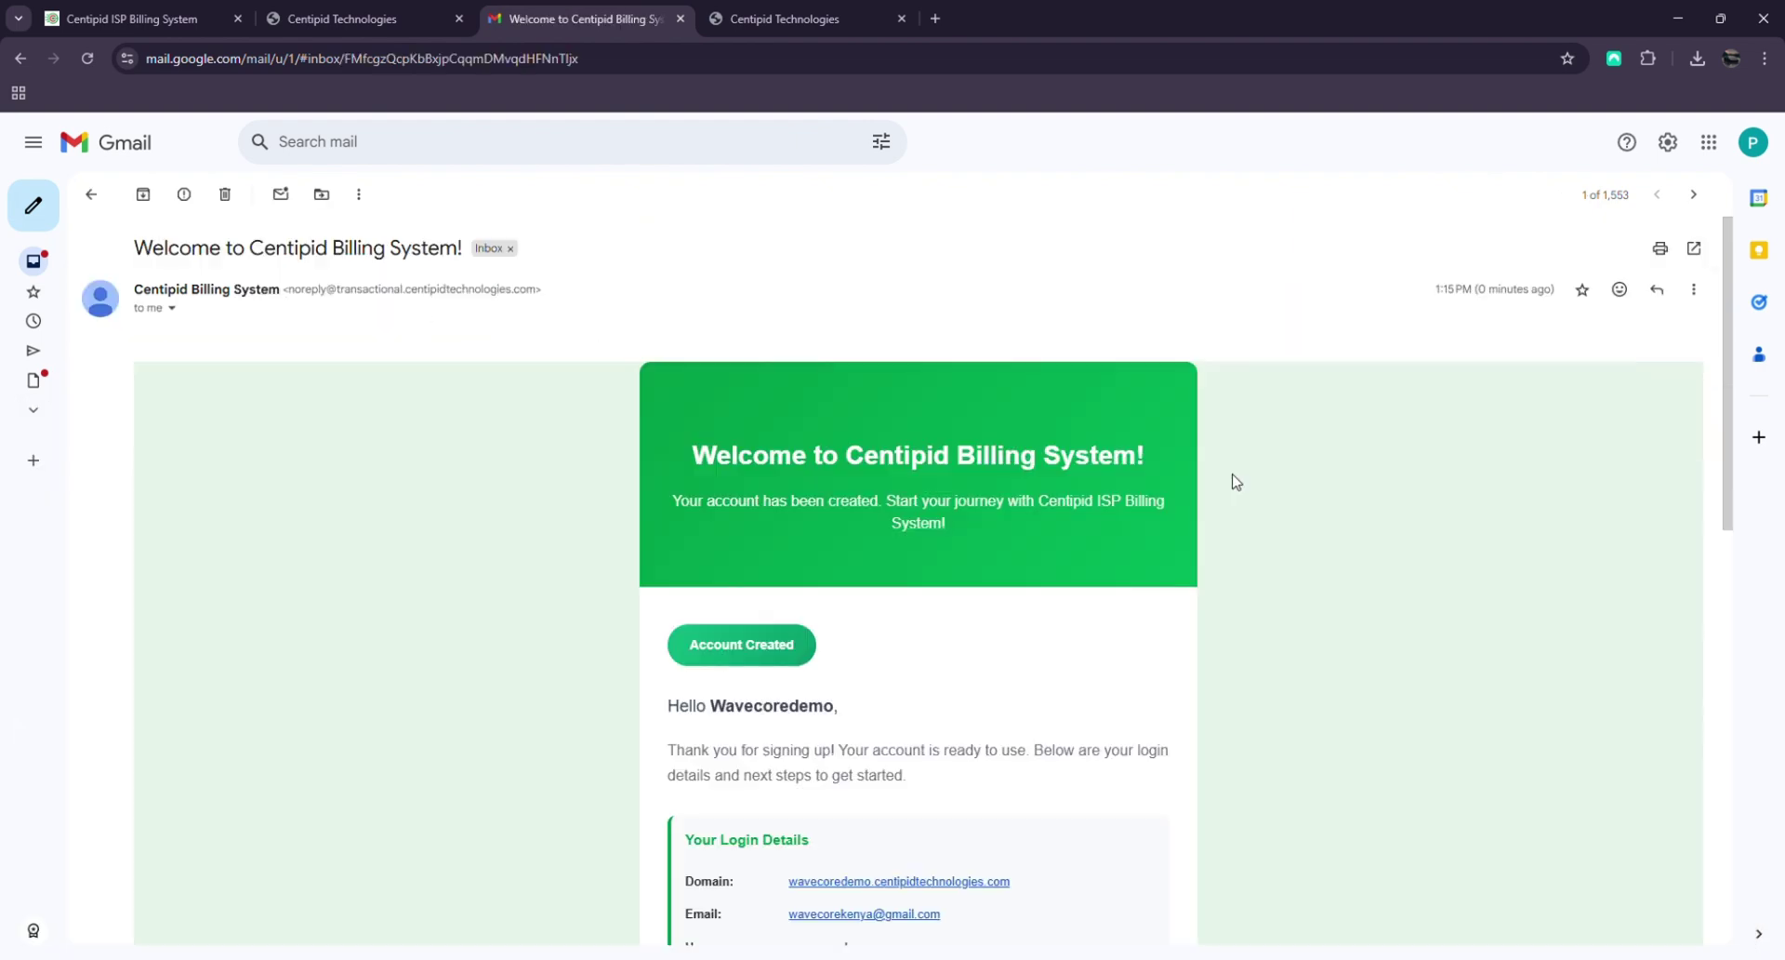
scroll(1086, 478, down, 3)
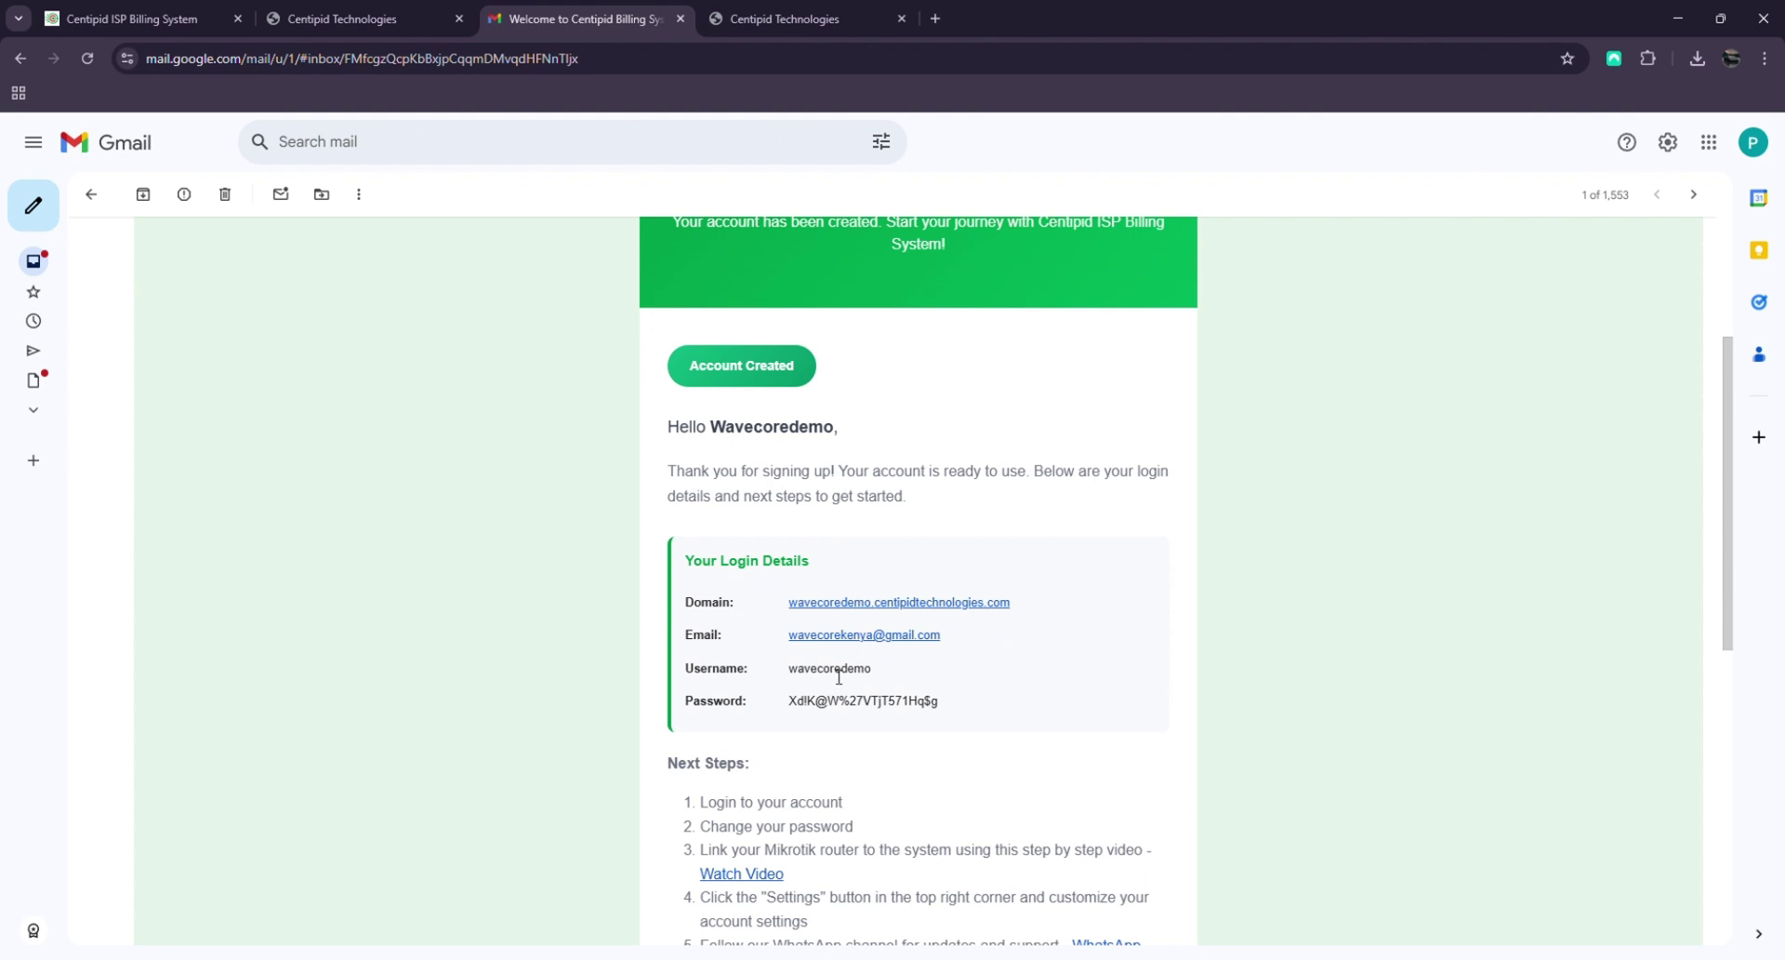
drag(836, 676, 892, 668)
drag(788, 704, 967, 708)
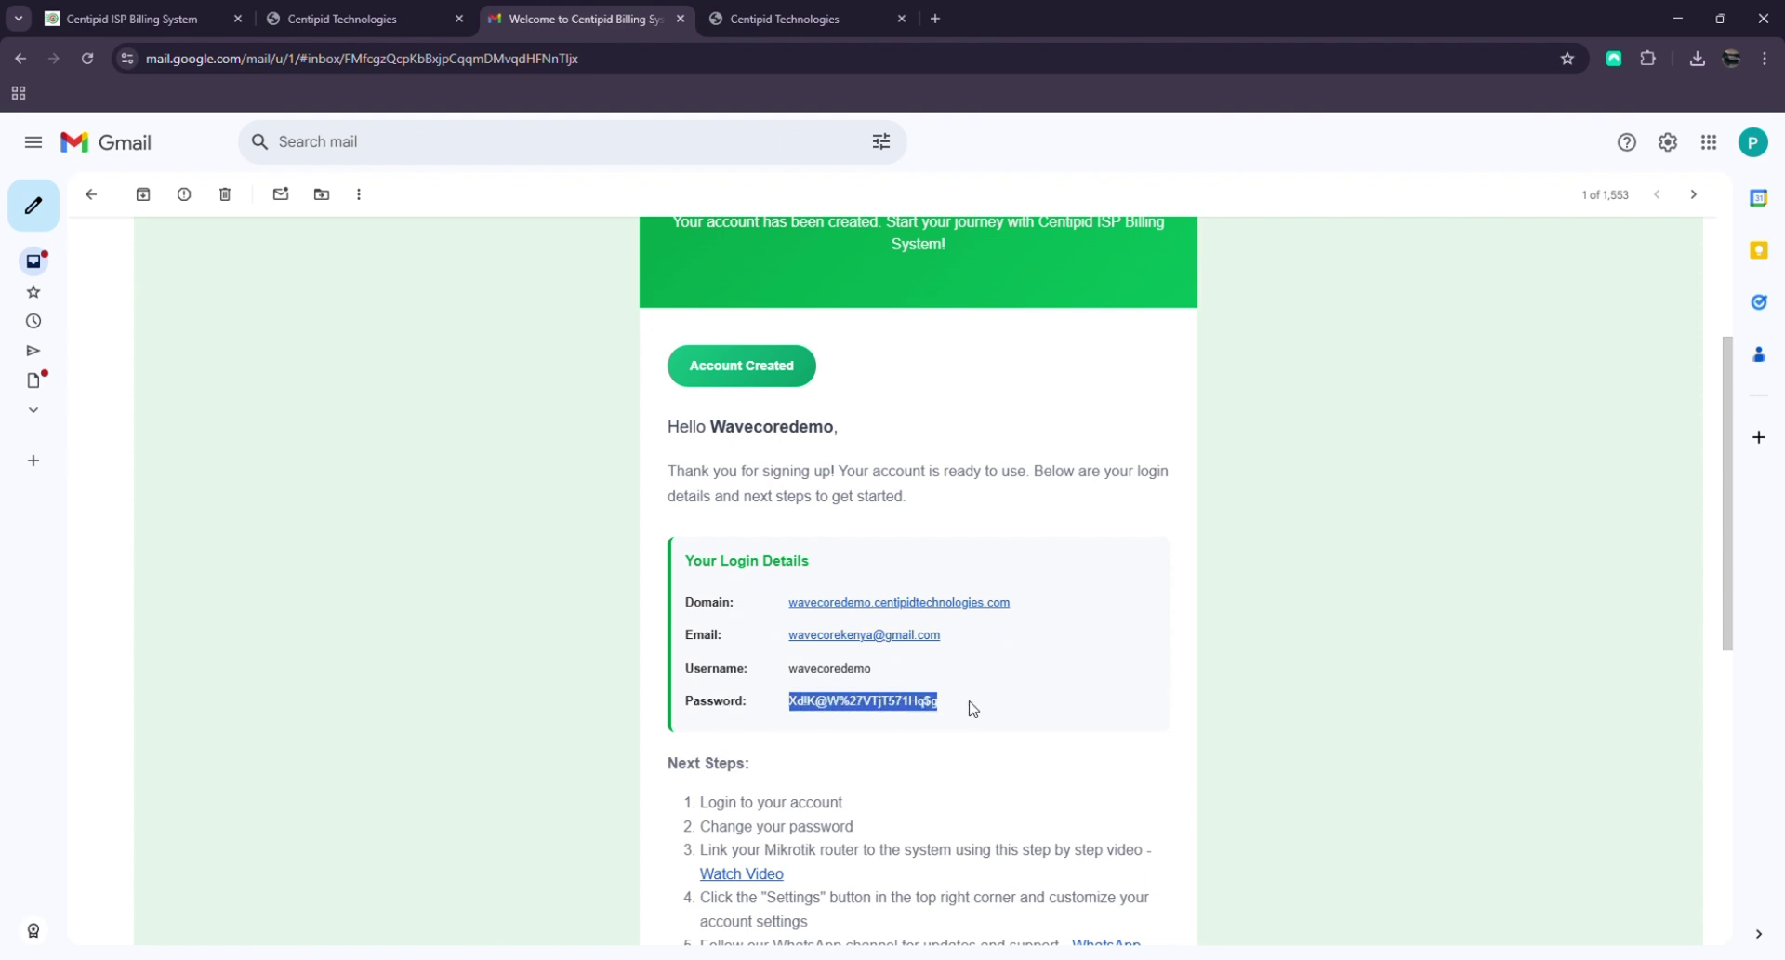
click(1072, 682)
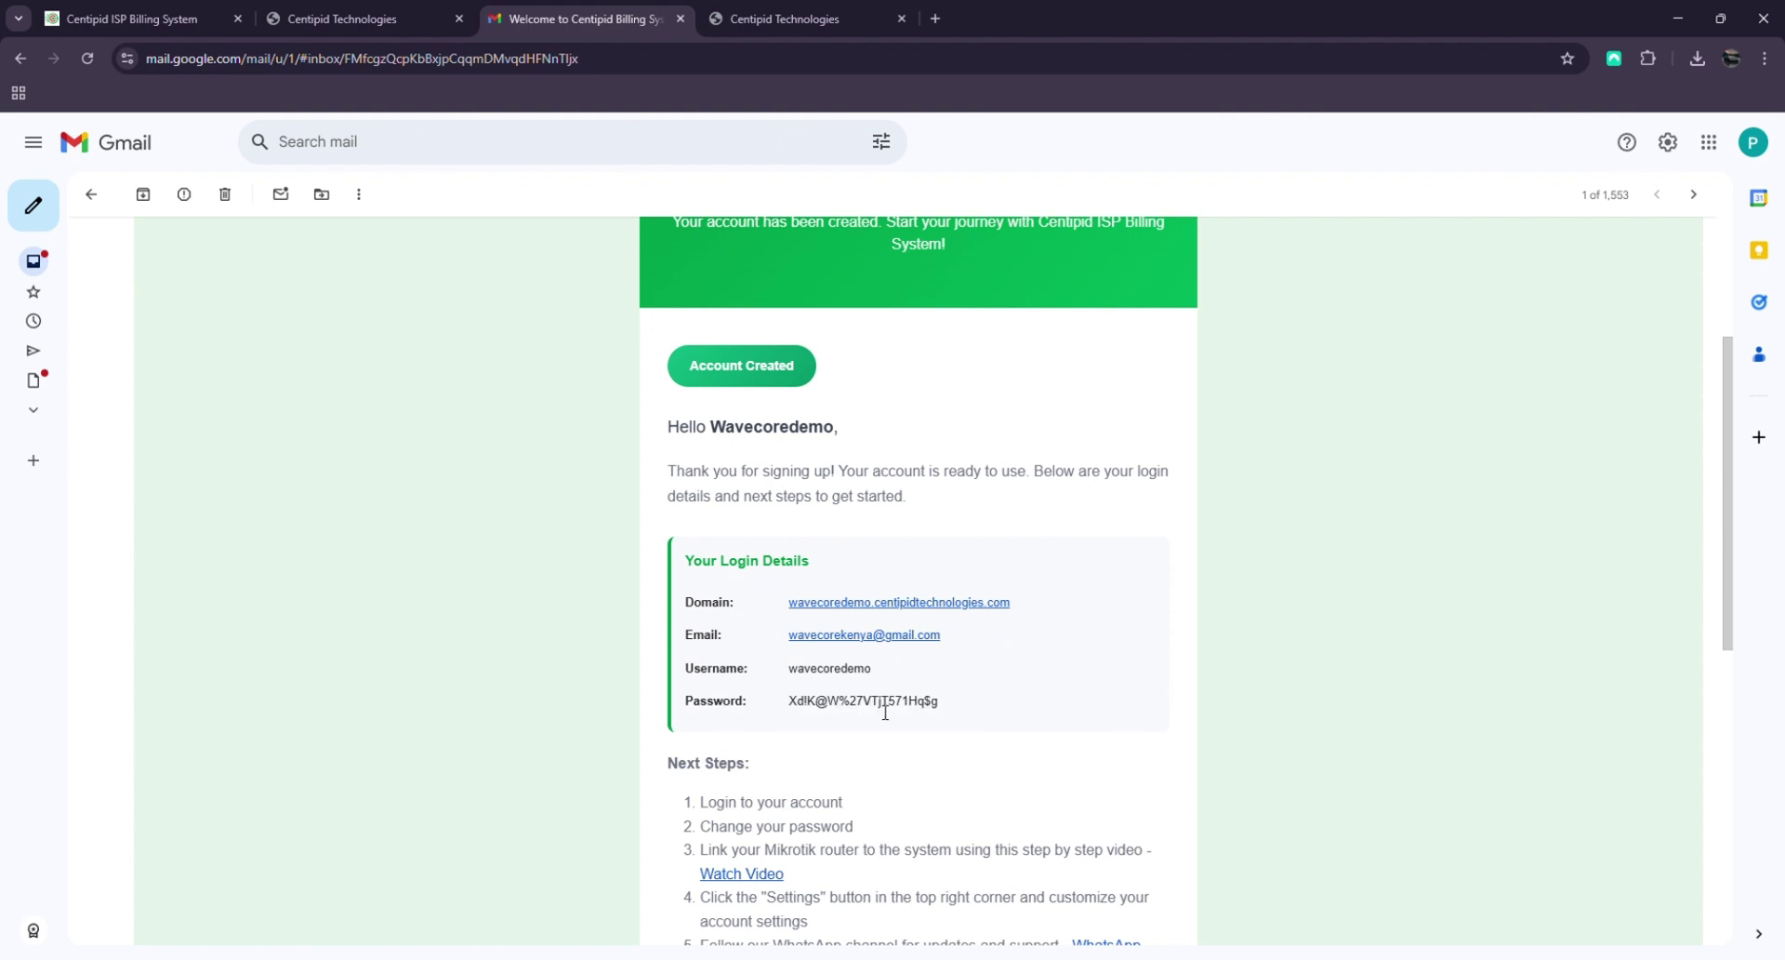
scroll(1187, 730, down, 3)
scroll(1048, 598, down, 4)
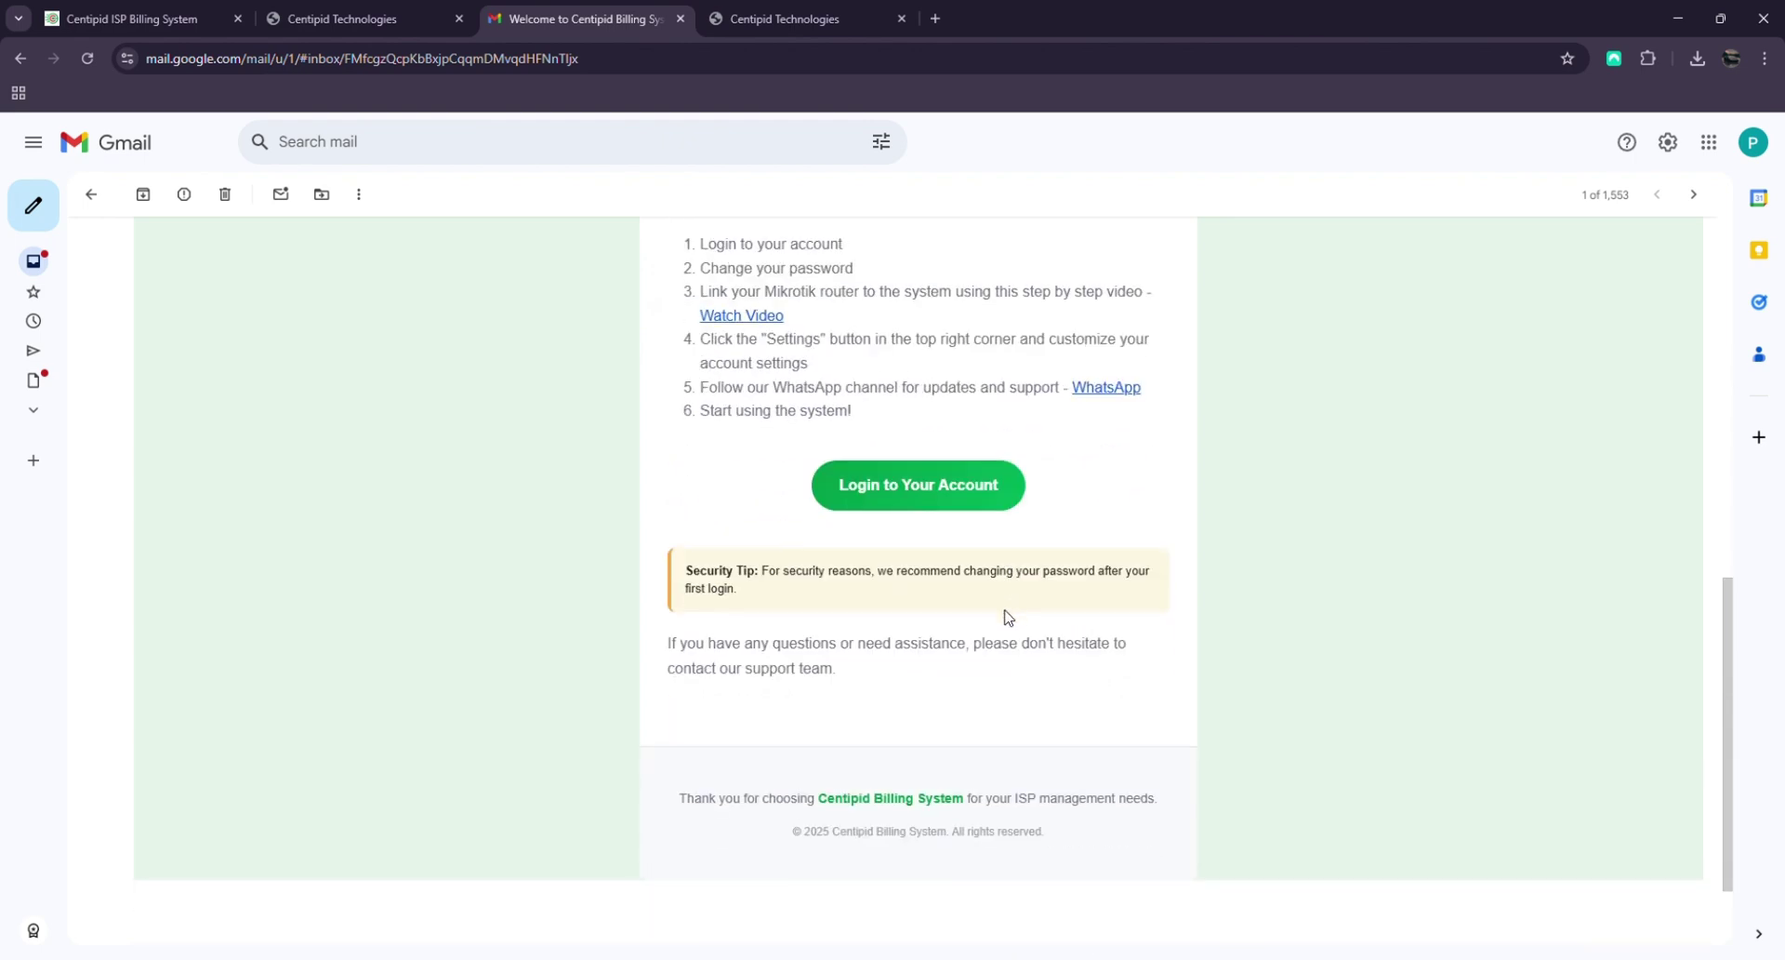
scroll(1008, 618, up, 3)
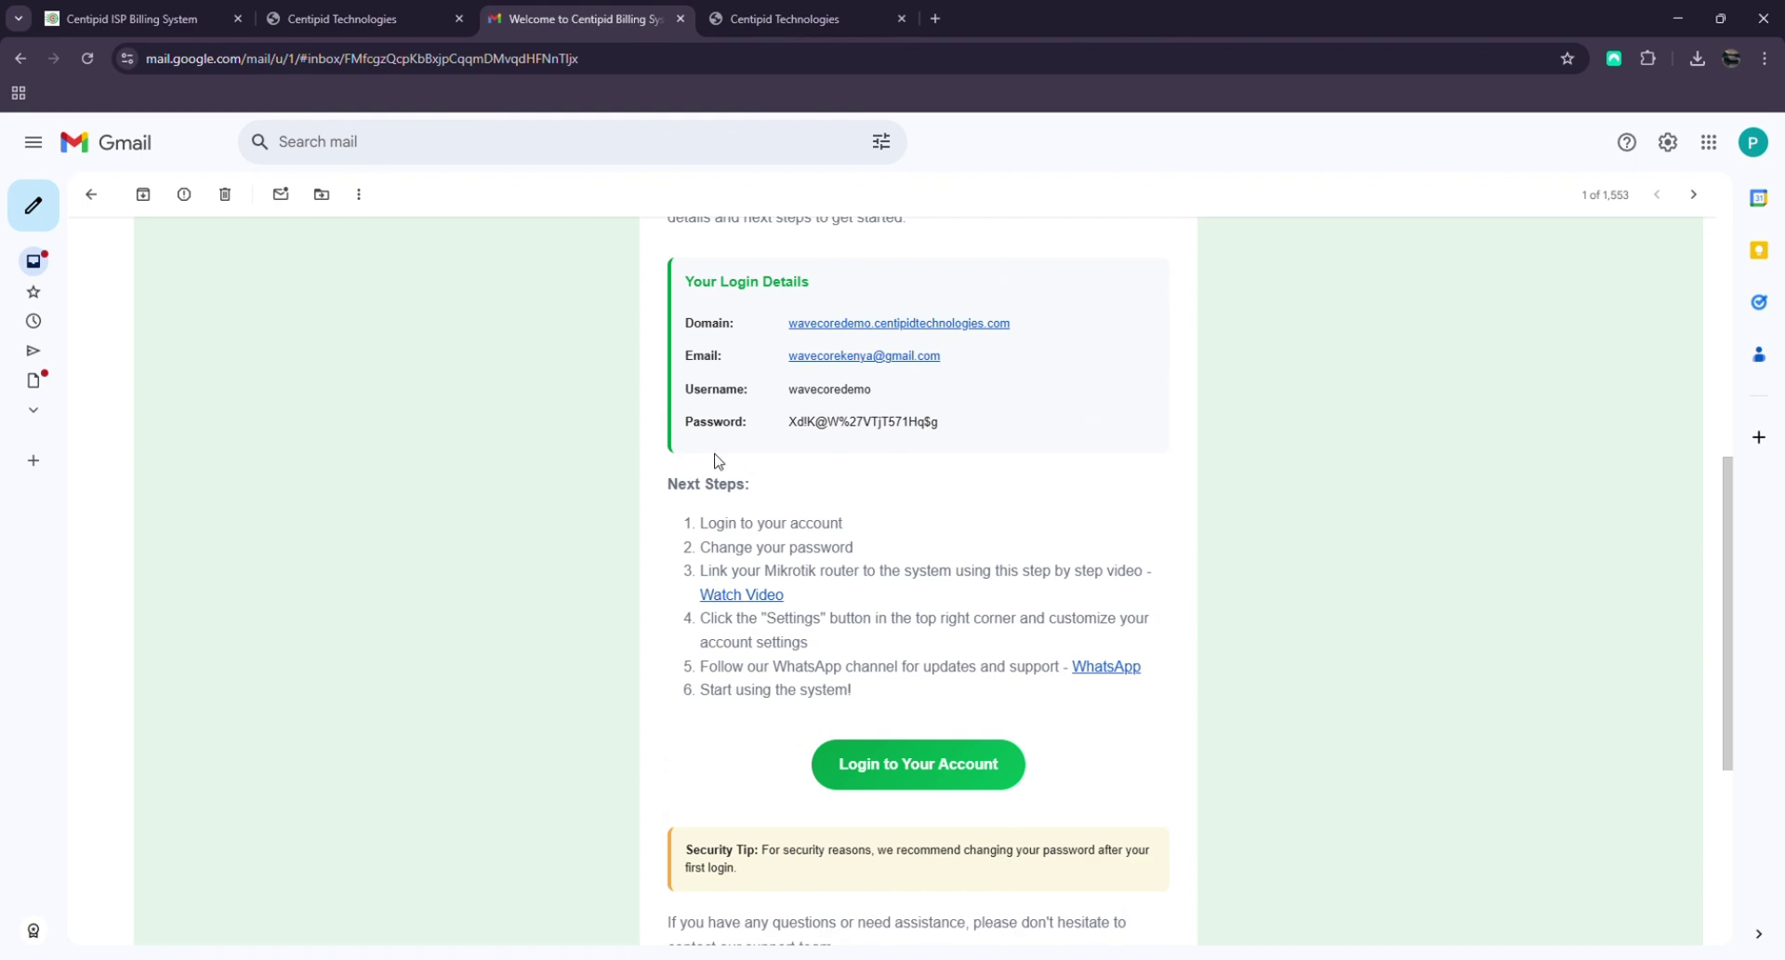
scroll(889, 526, up, 5)
scroll(901, 503, down, 9)
scroll(924, 509, up, 2)
scroll(925, 511, up, 3)
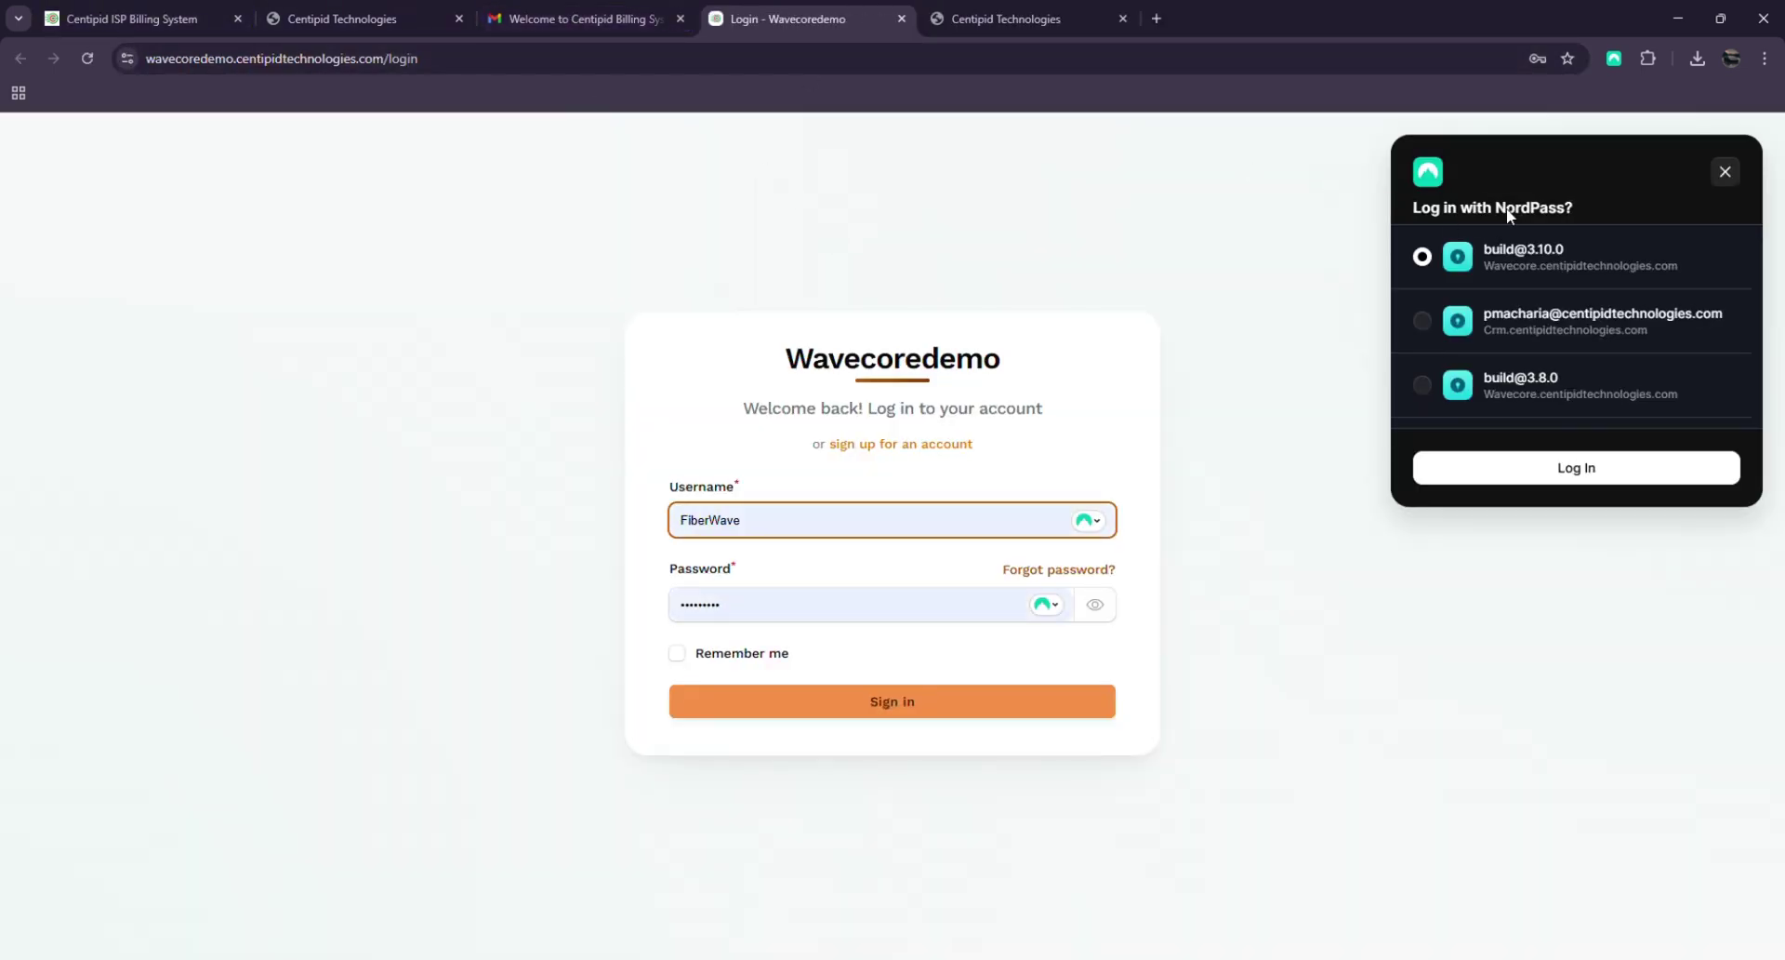
Copy the username from the welcome email into the login page's Username field
click(1034, 194)
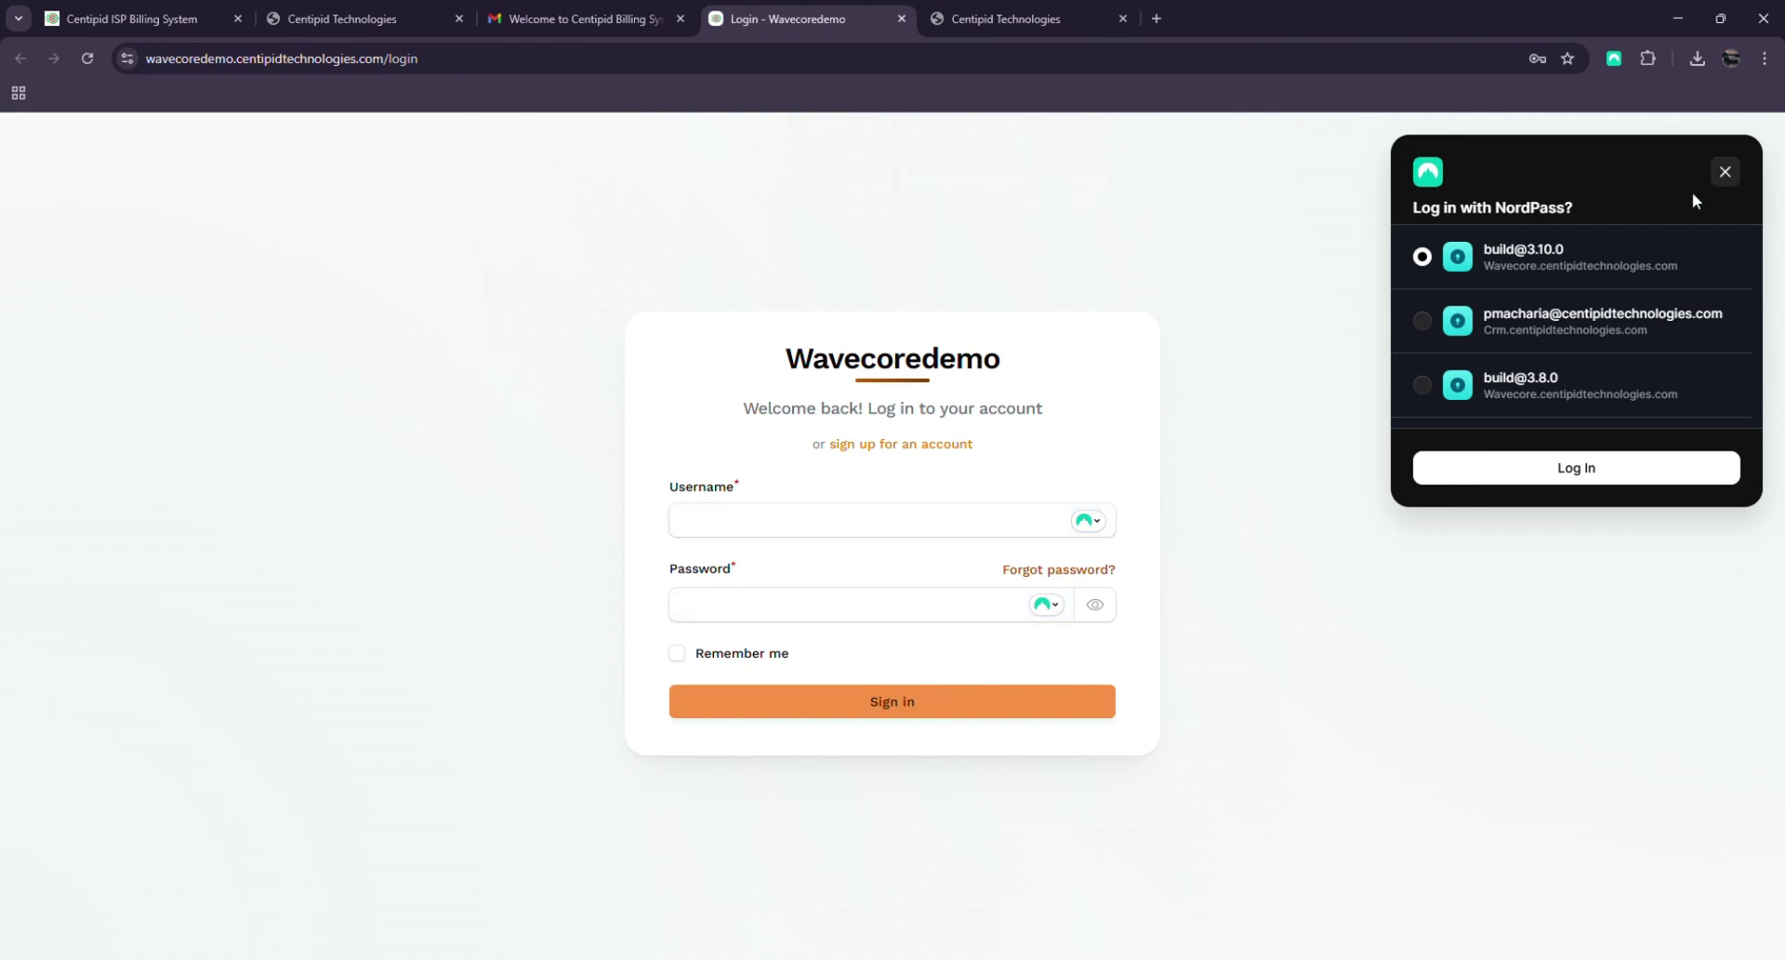
click(576, 19)
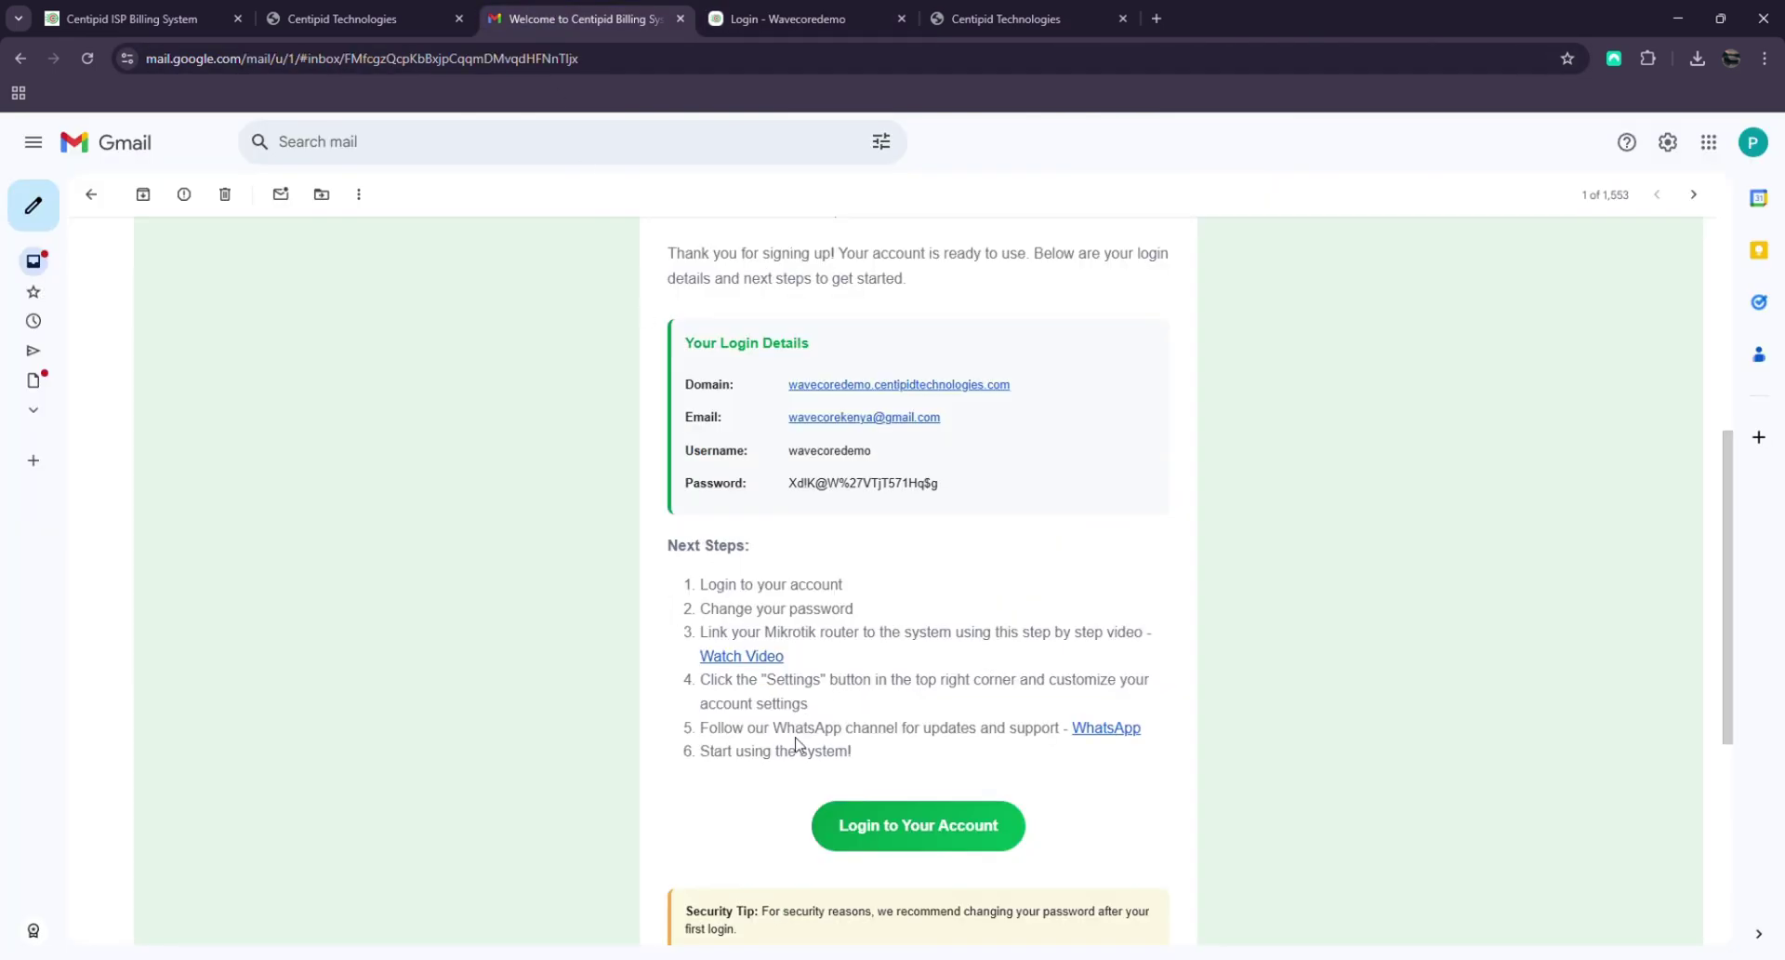
drag(787, 451, 869, 450)
key(ctrl+c)
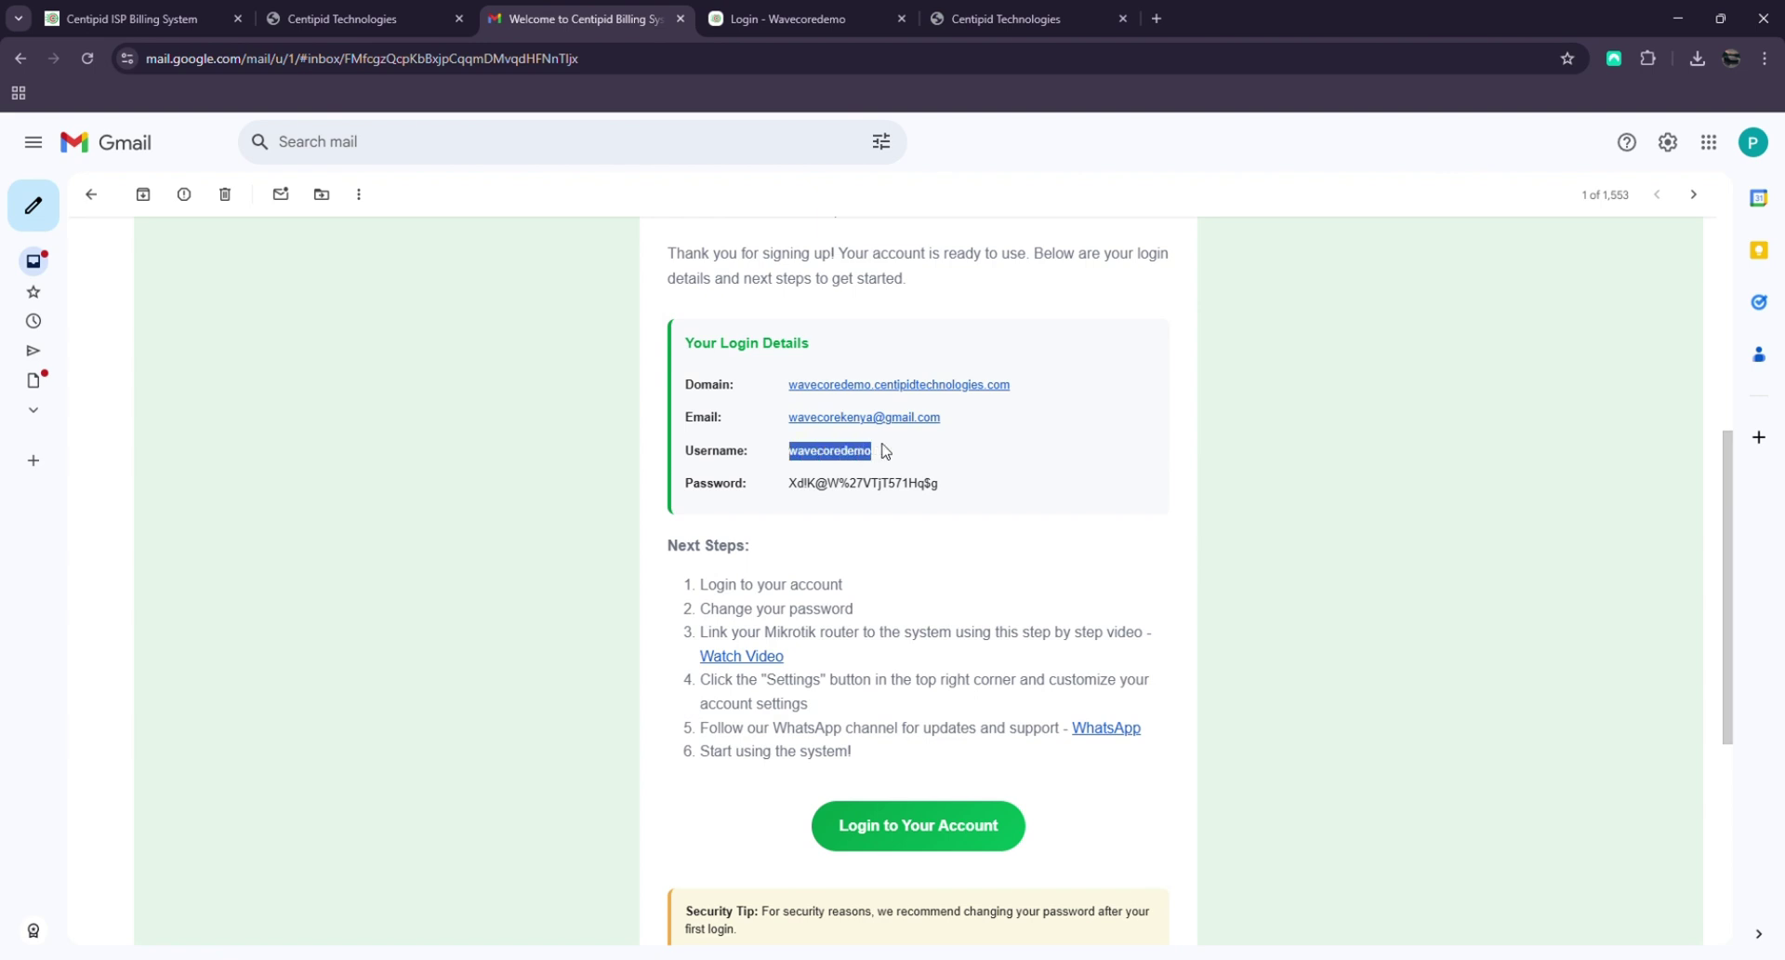
click(791, 18)
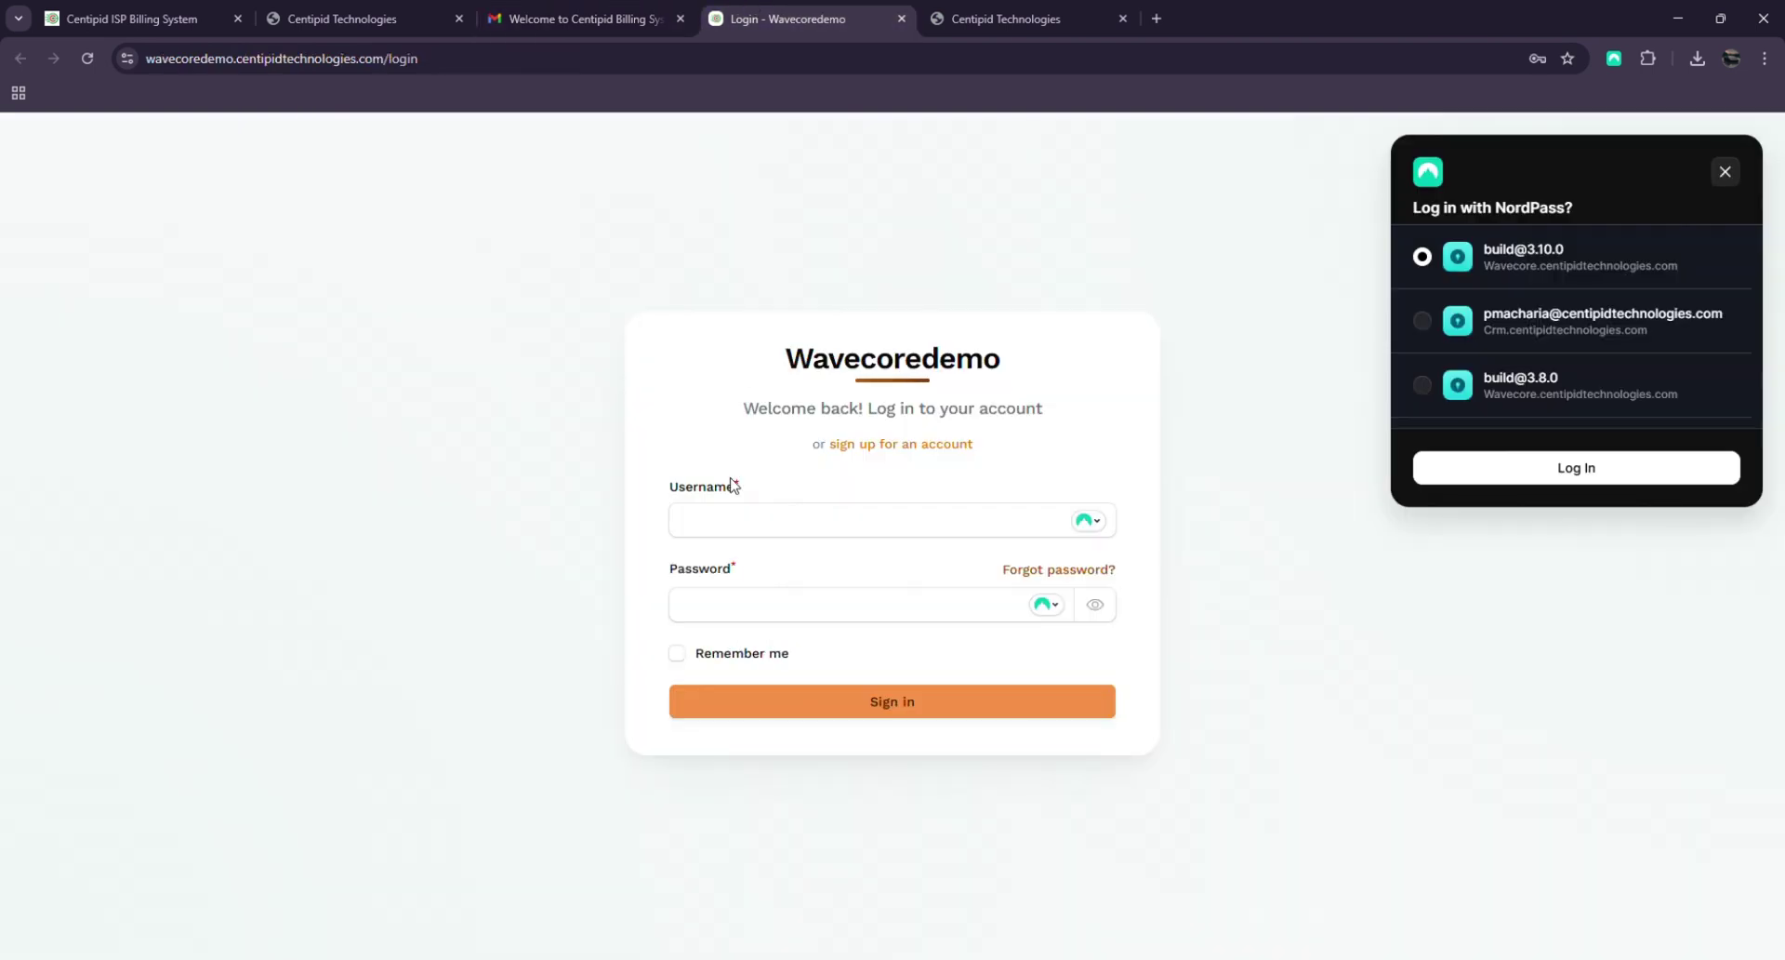
click(771, 521)
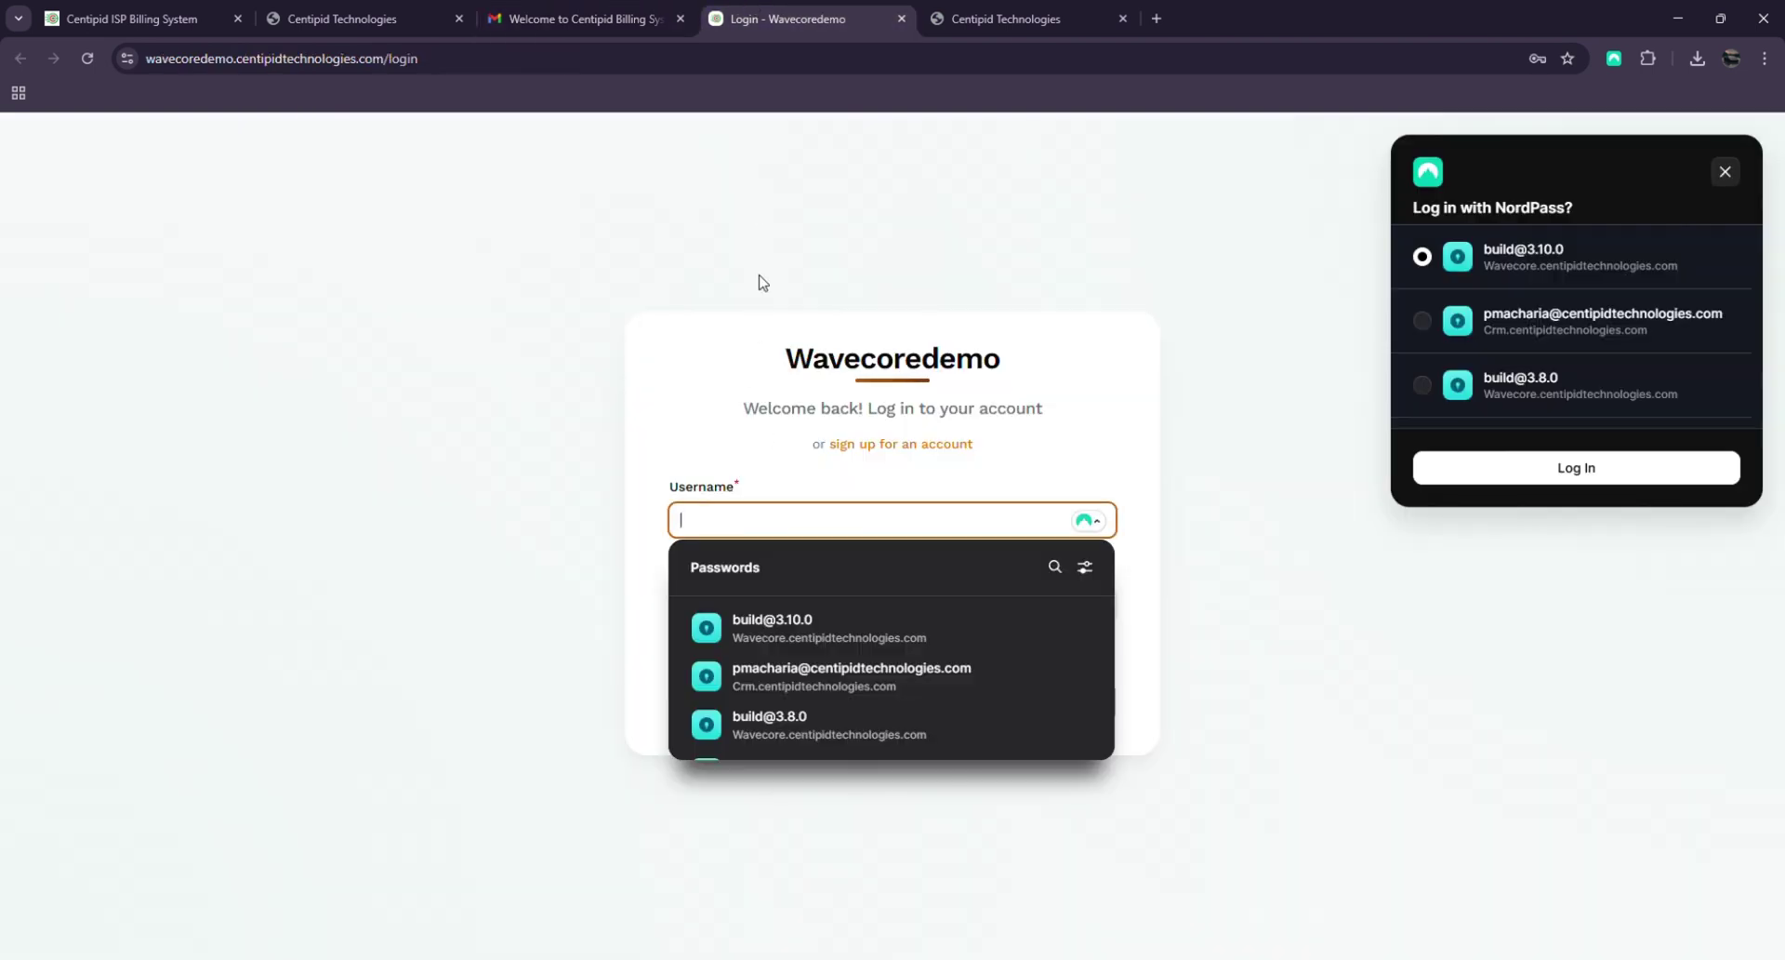
key(ctrl+v)
Copy the emailed password into Password, dismiss the password-manager prompts, and sign in
click(572, 18)
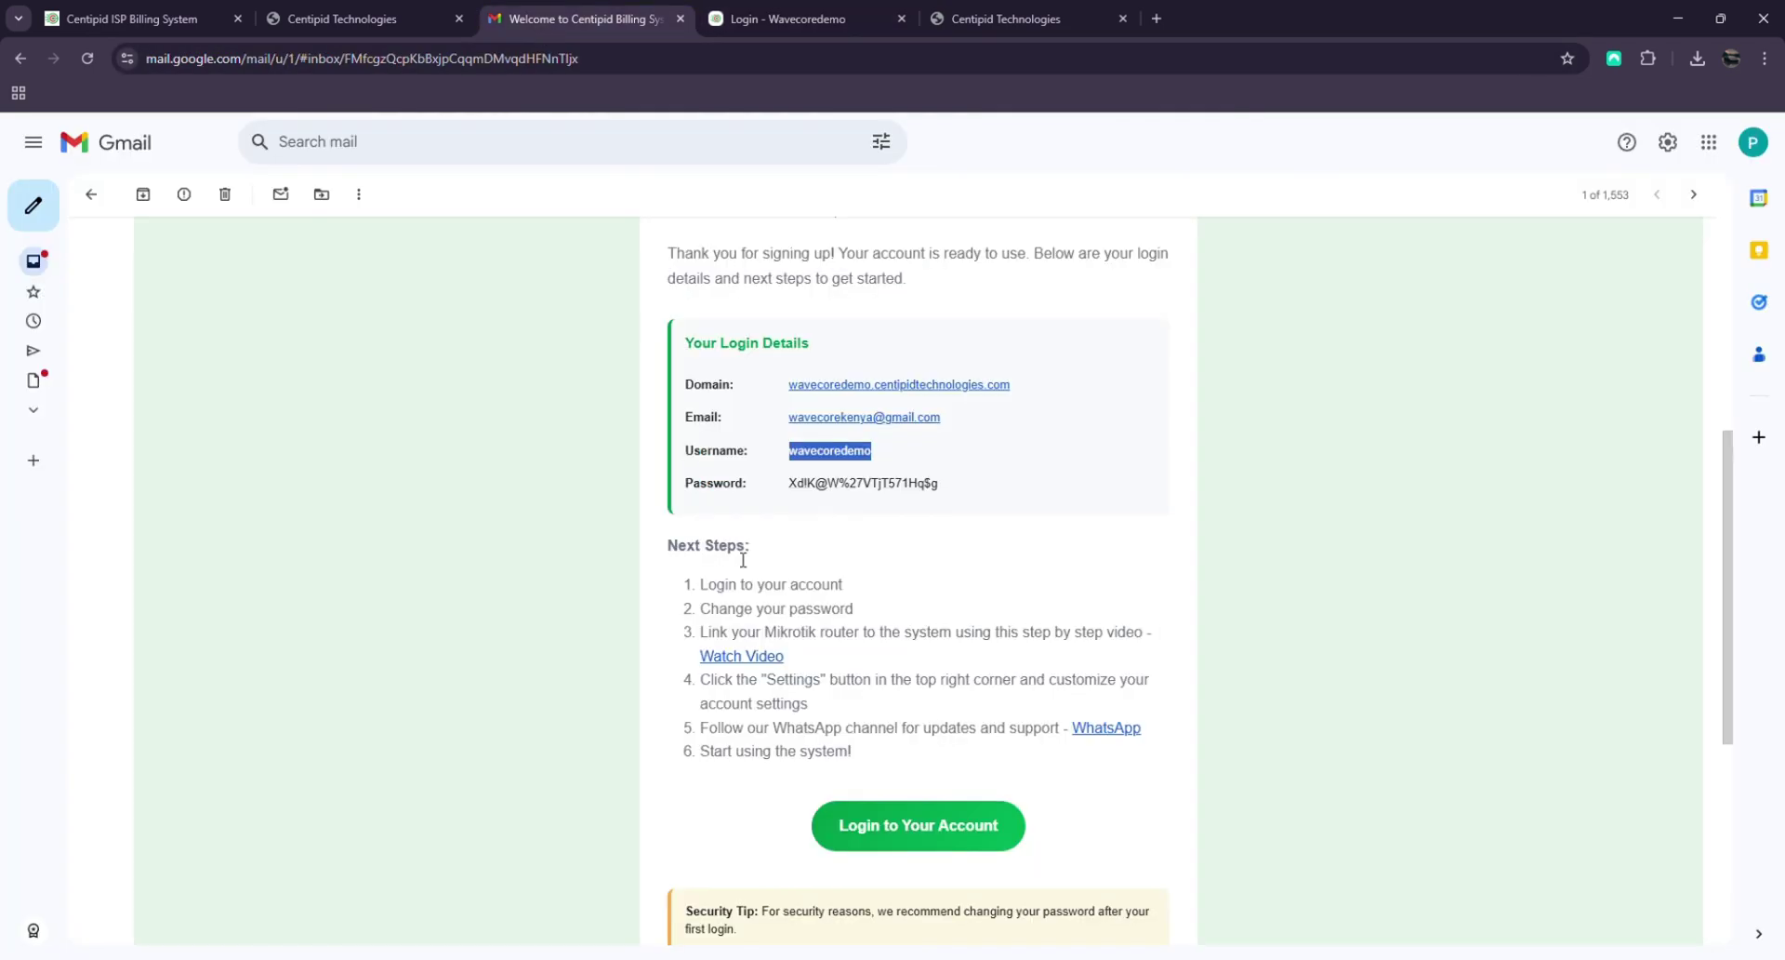
drag(789, 482, 974, 493)
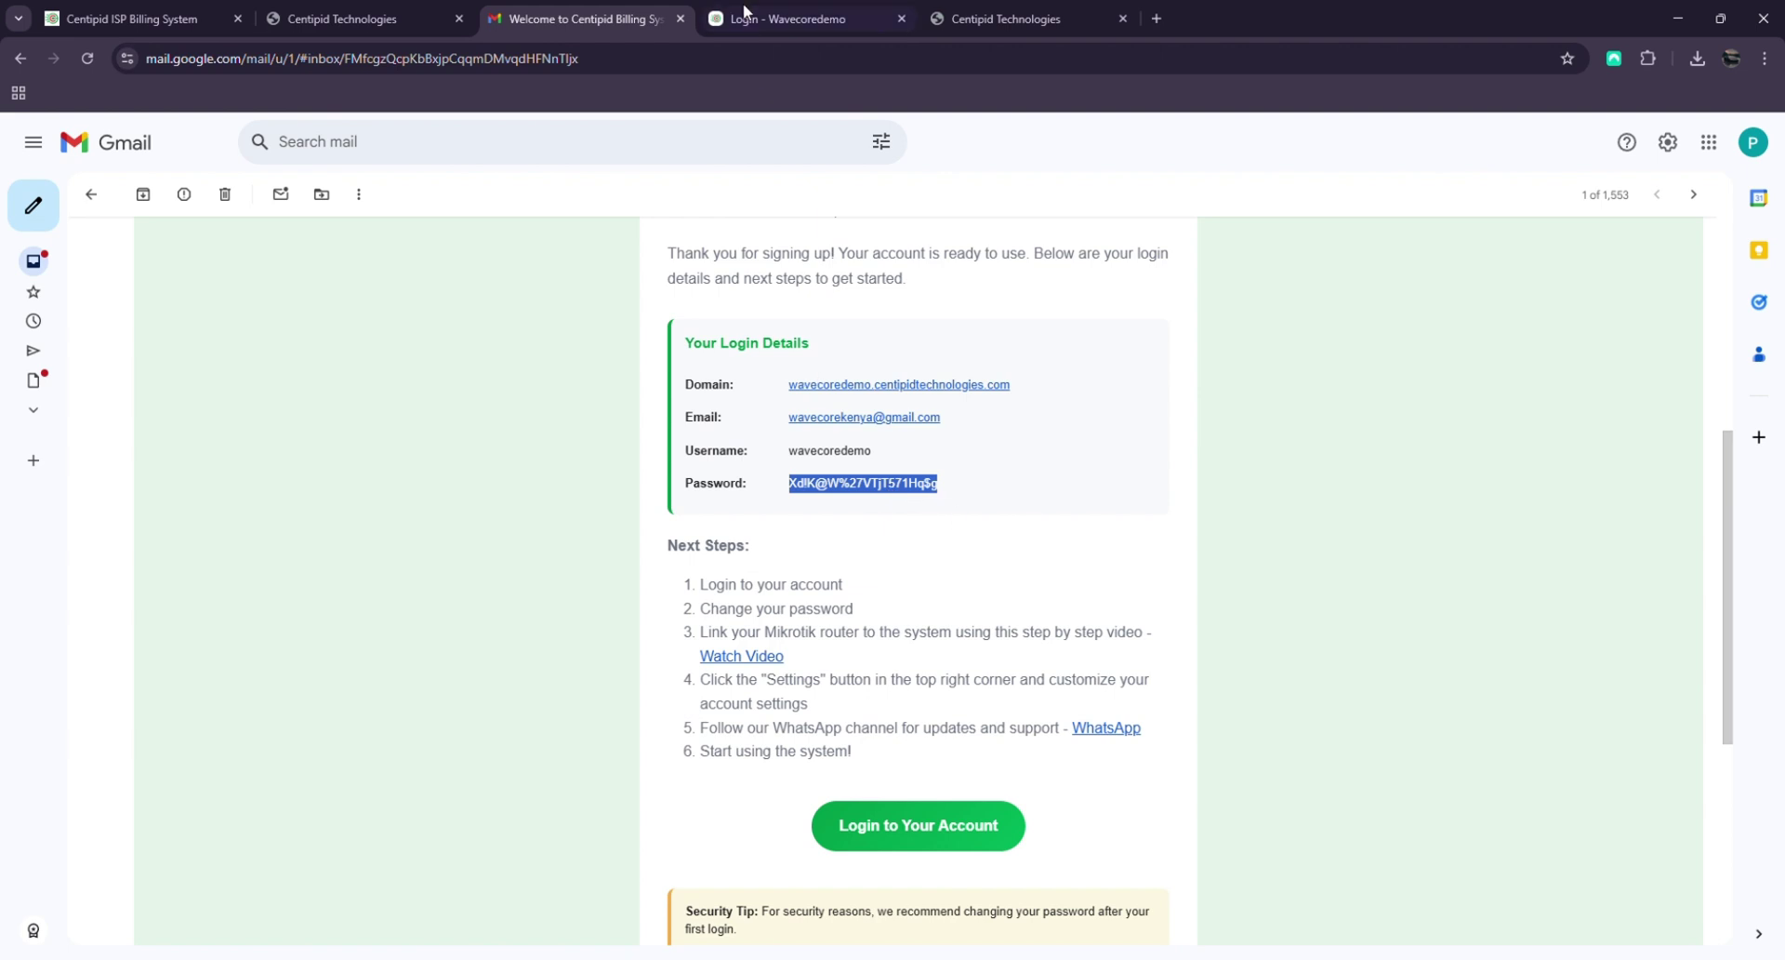
click(791, 18)
click(1141, 704)
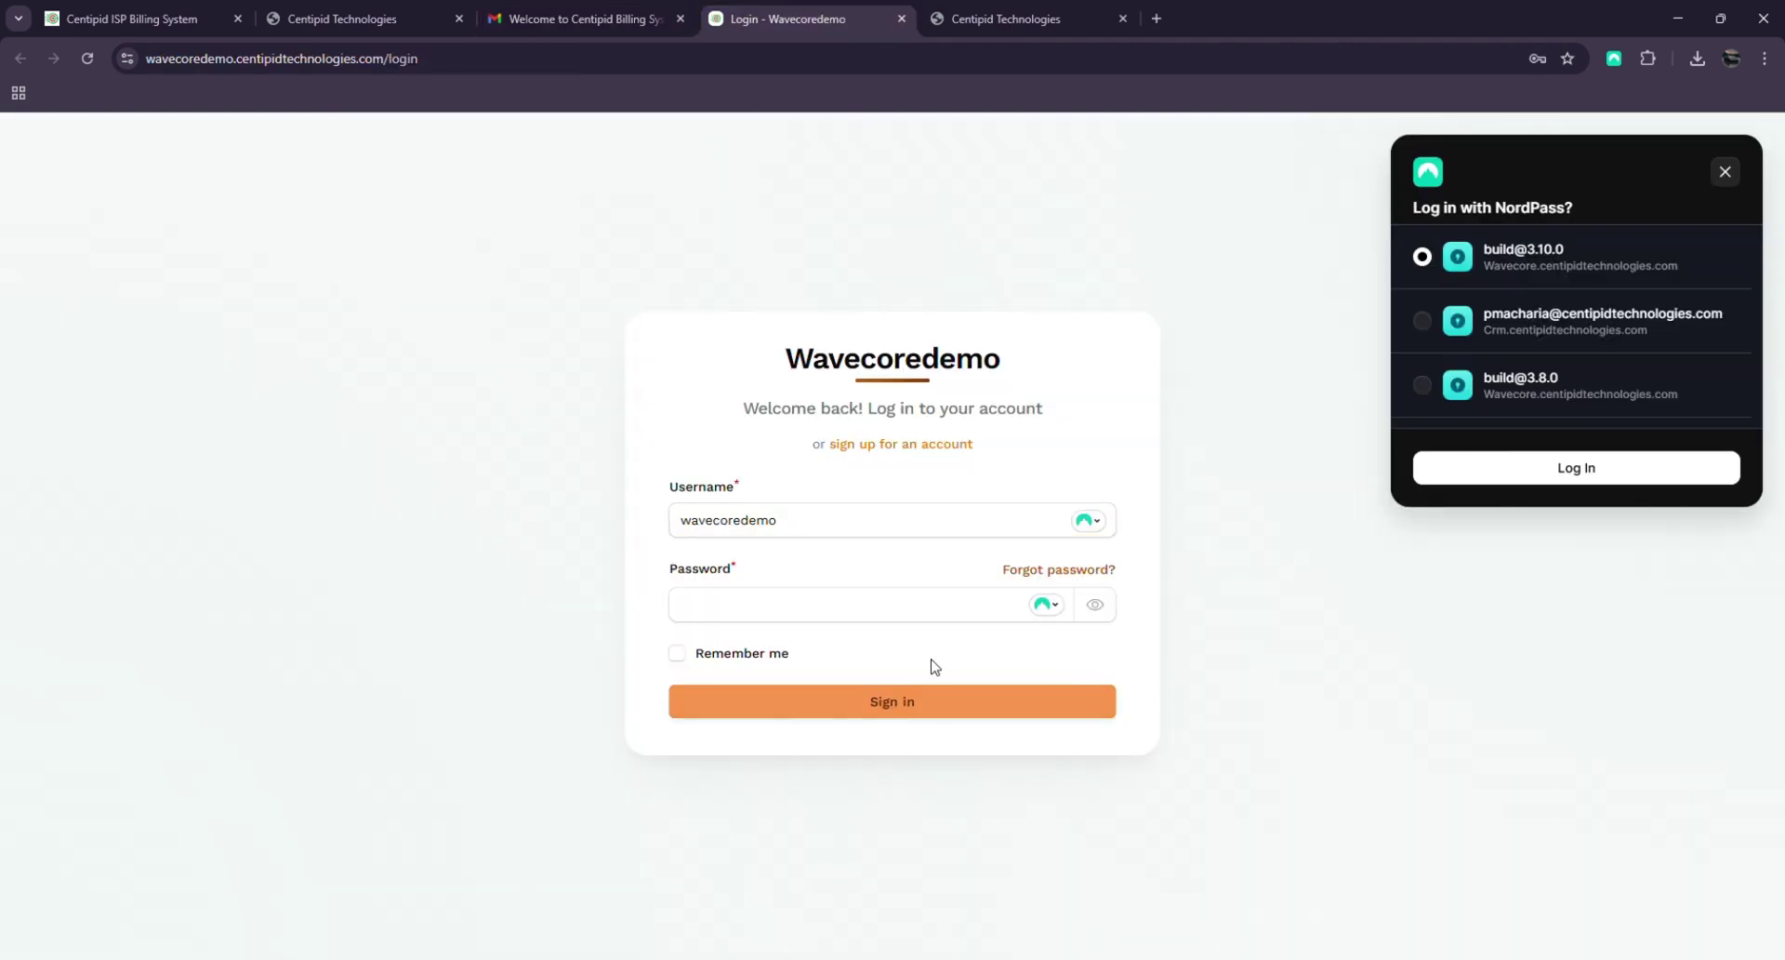
click(837, 604)
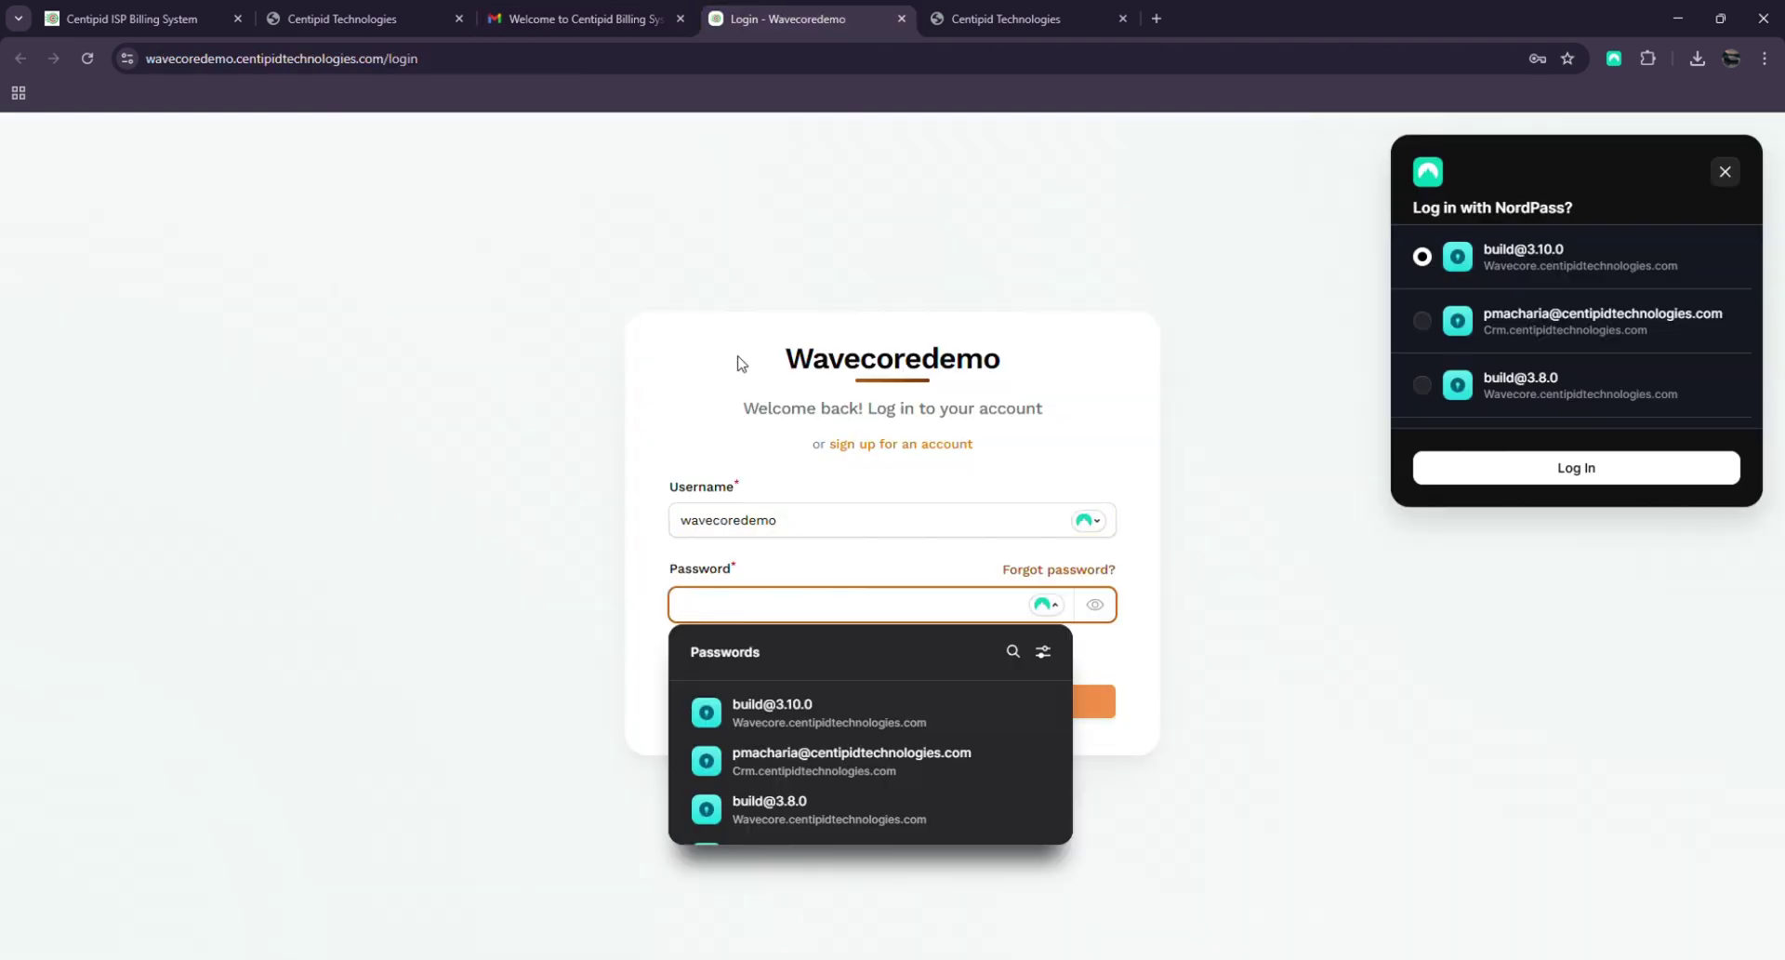
click(834, 287)
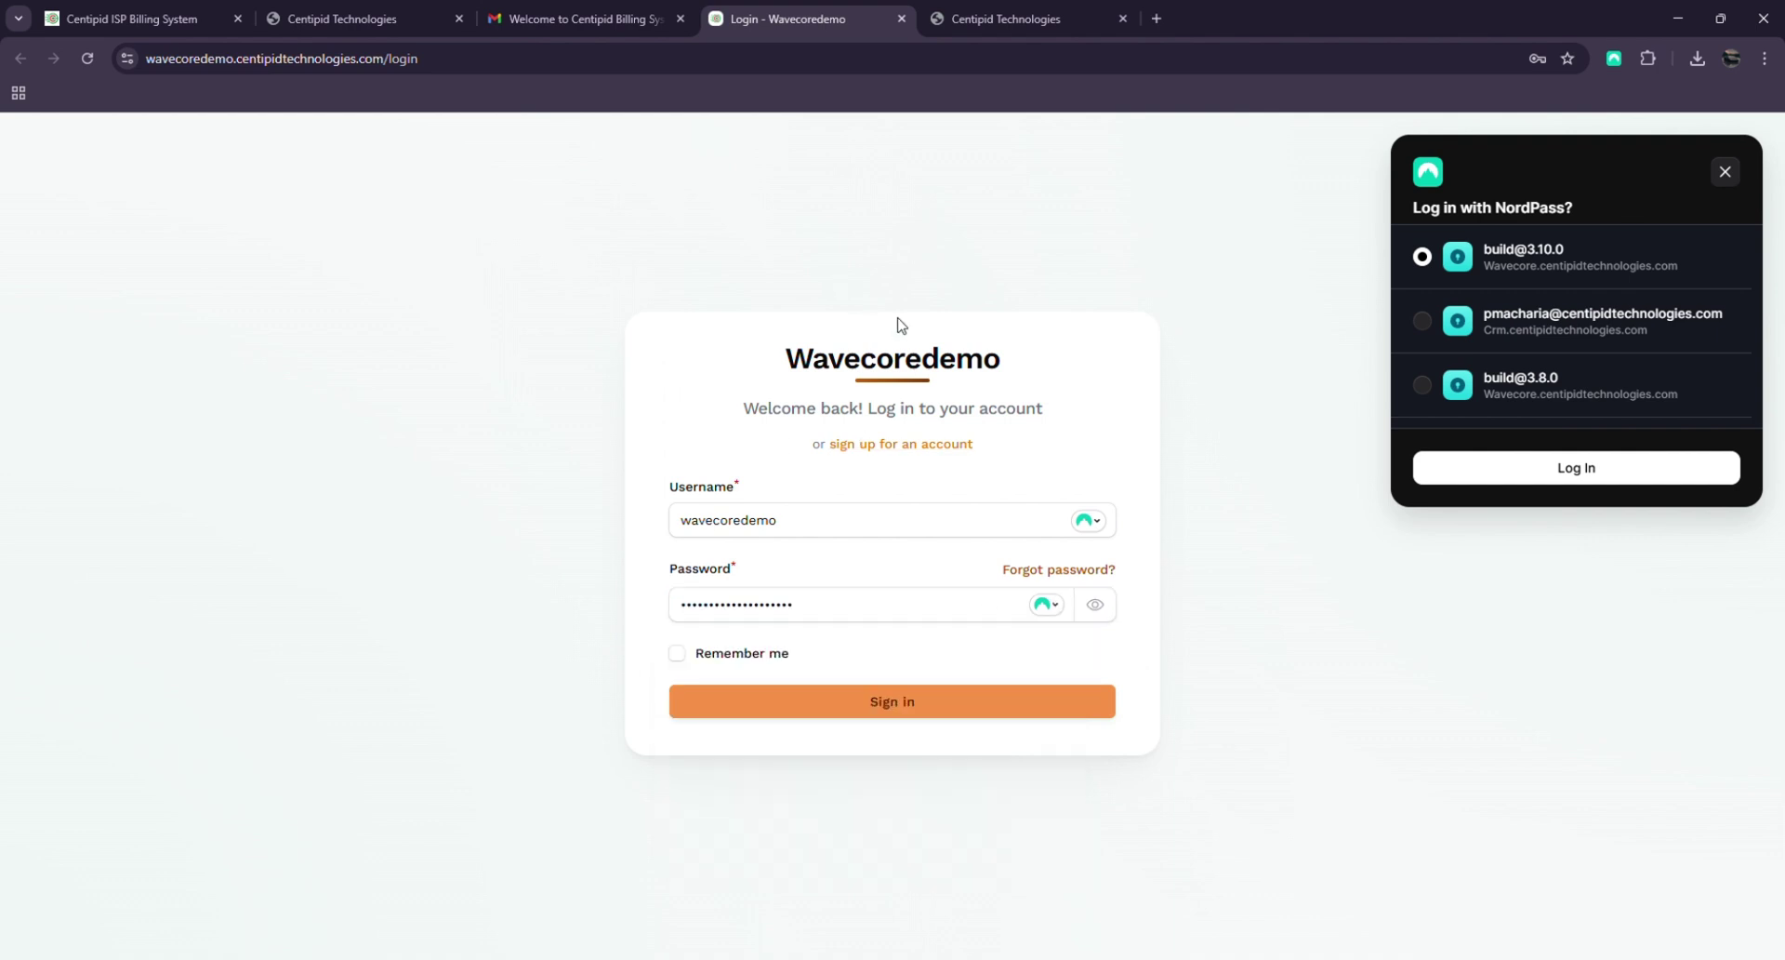
click(1728, 173)
click(1725, 171)
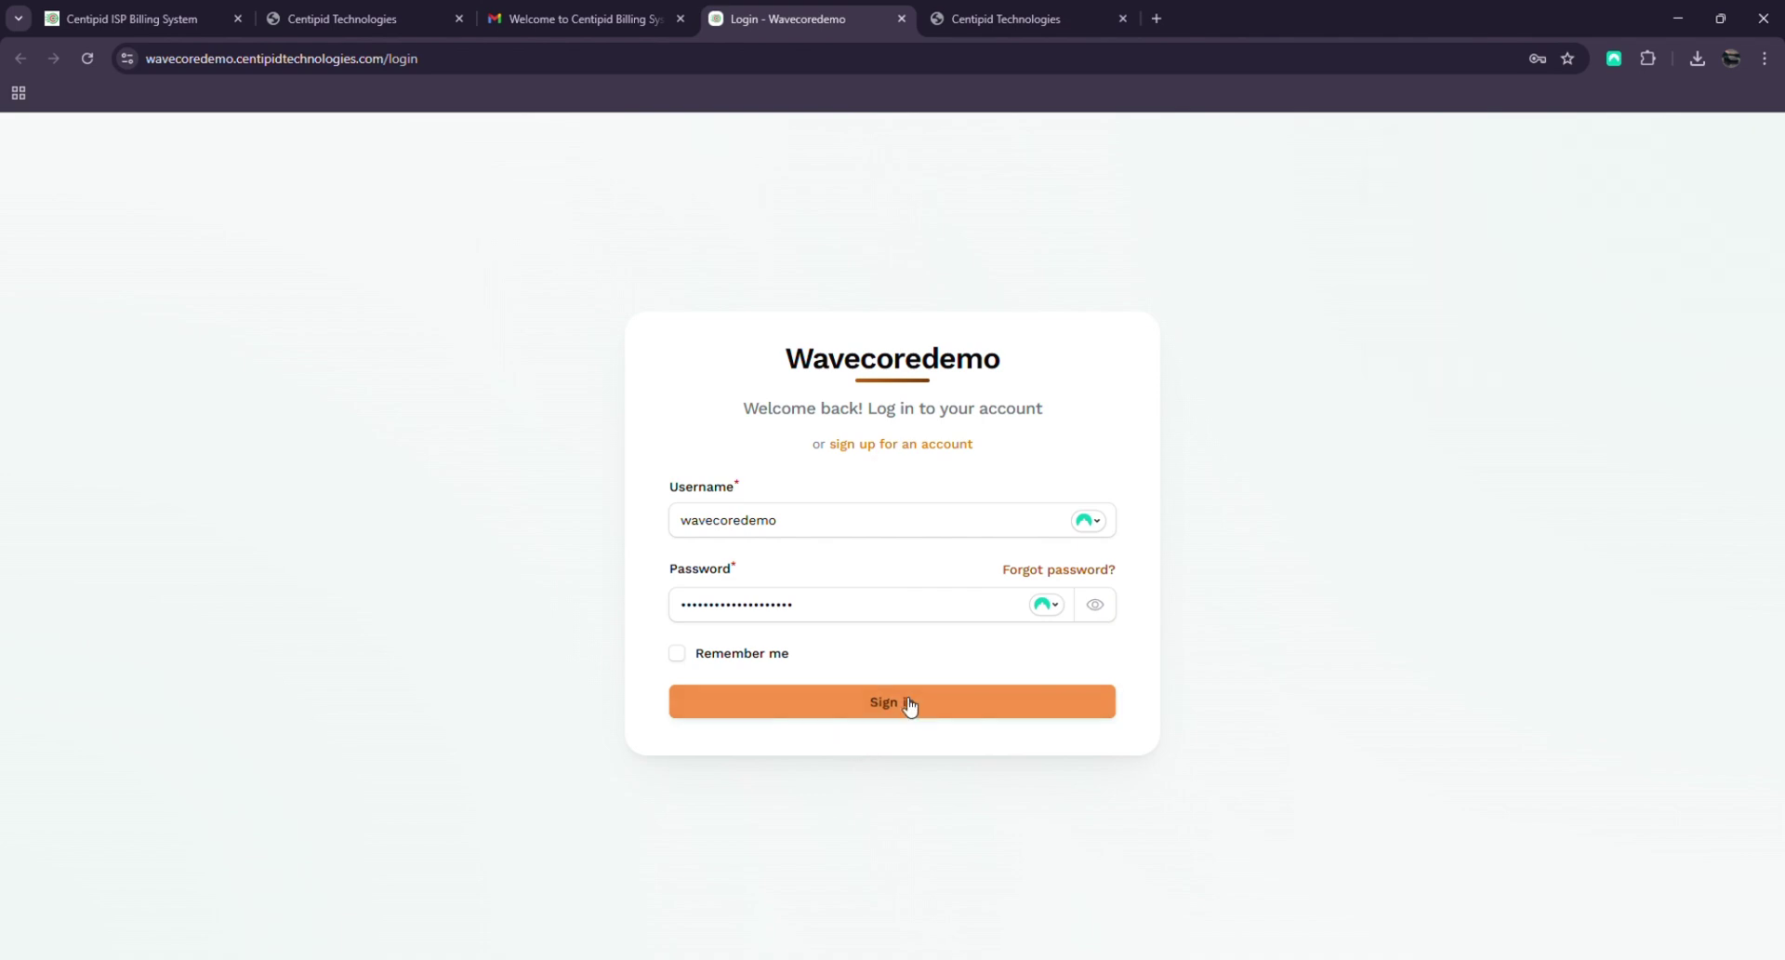
click(921, 703)
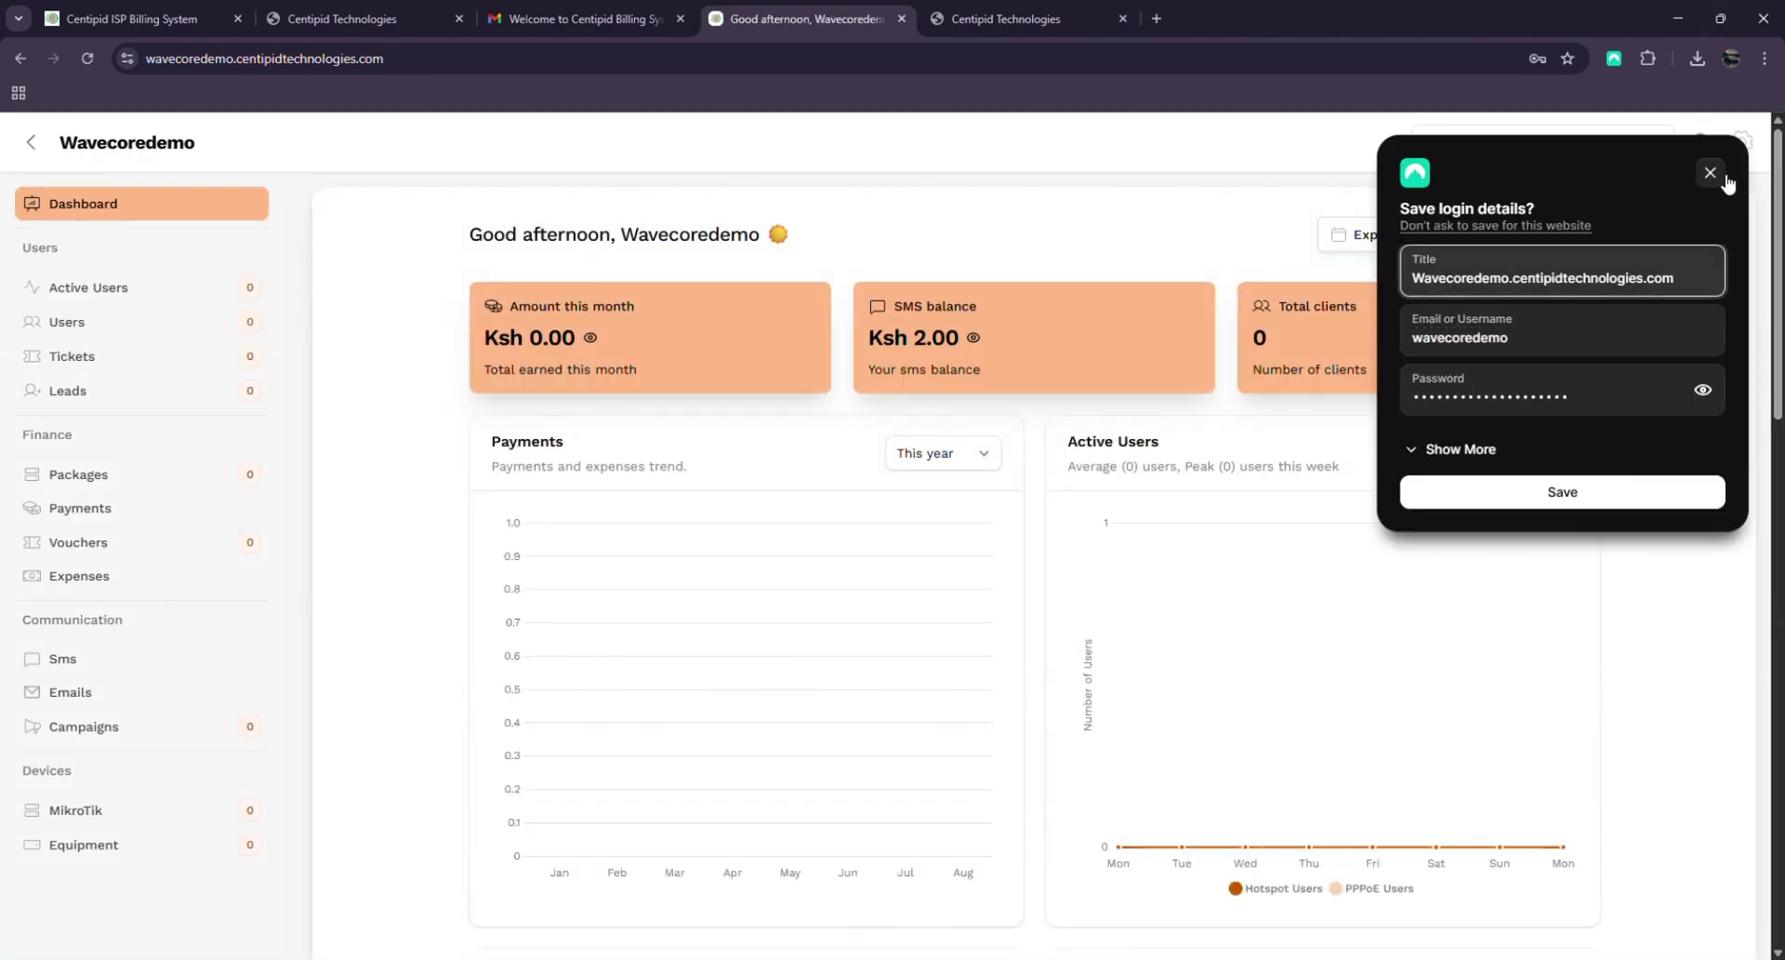
Dismiss the save-login prompt, look over the empty dashboard charts, and open the gear settings menu
click(1712, 174)
scroll(1231, 447, down, 12)
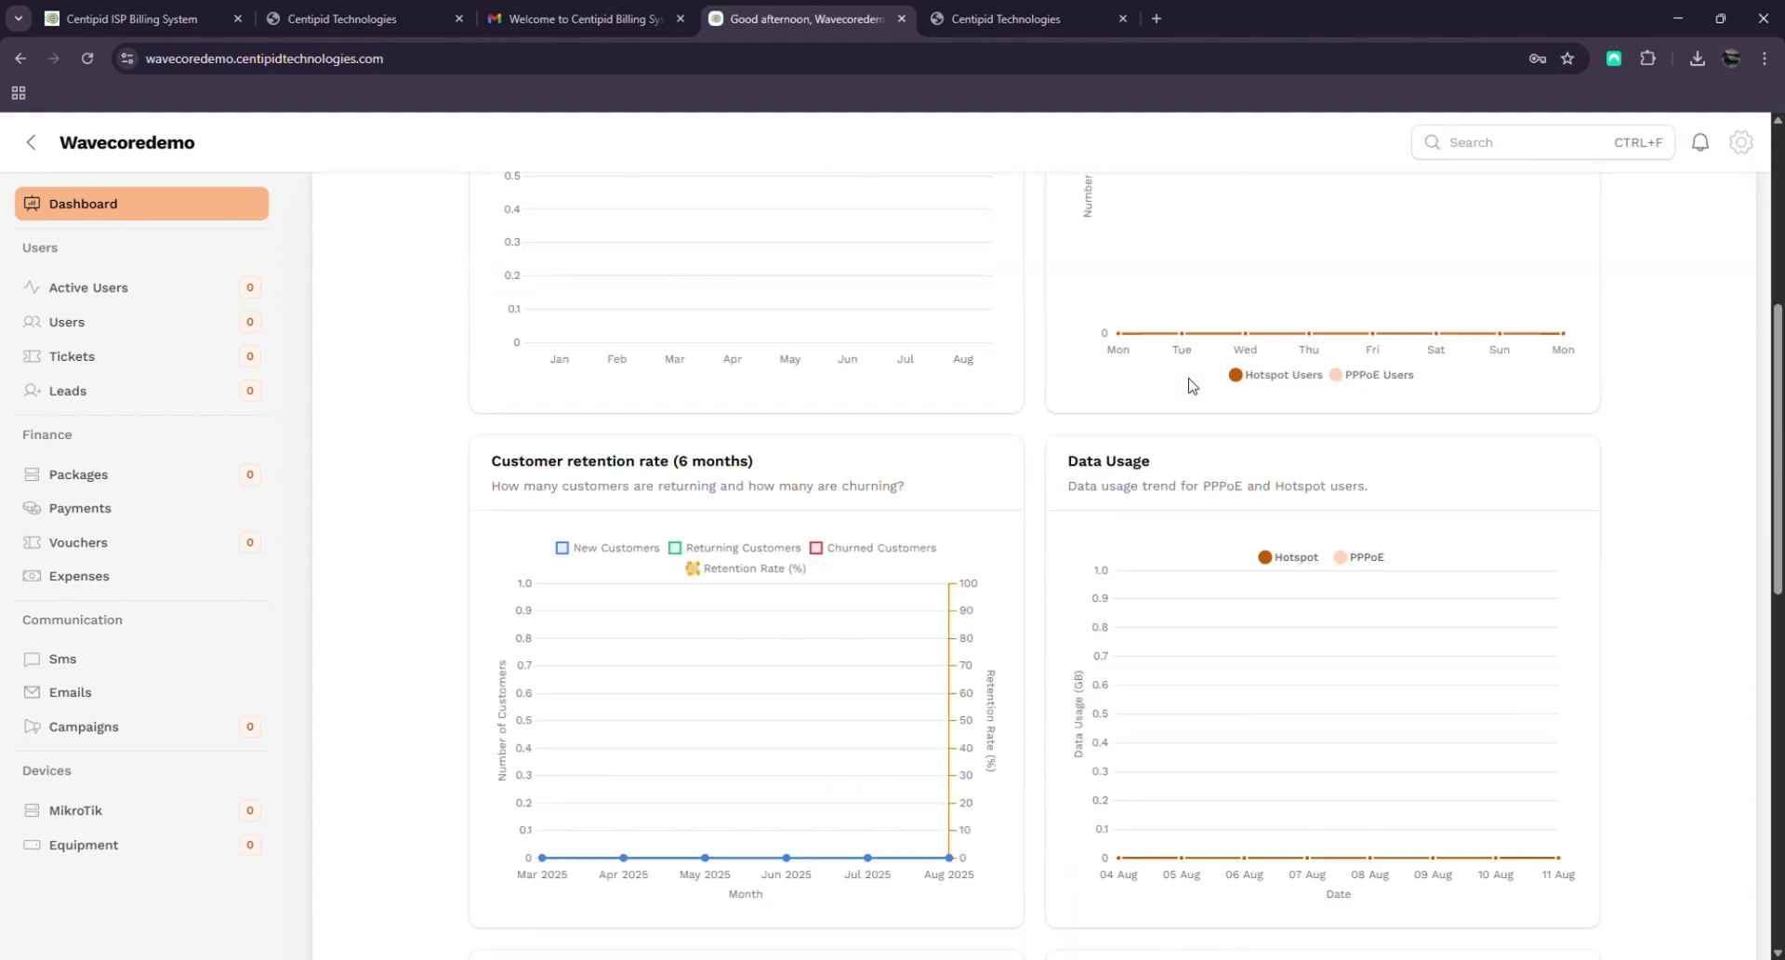
scroll(1173, 510, up, 9)
scroll(1174, 510, up, 3)
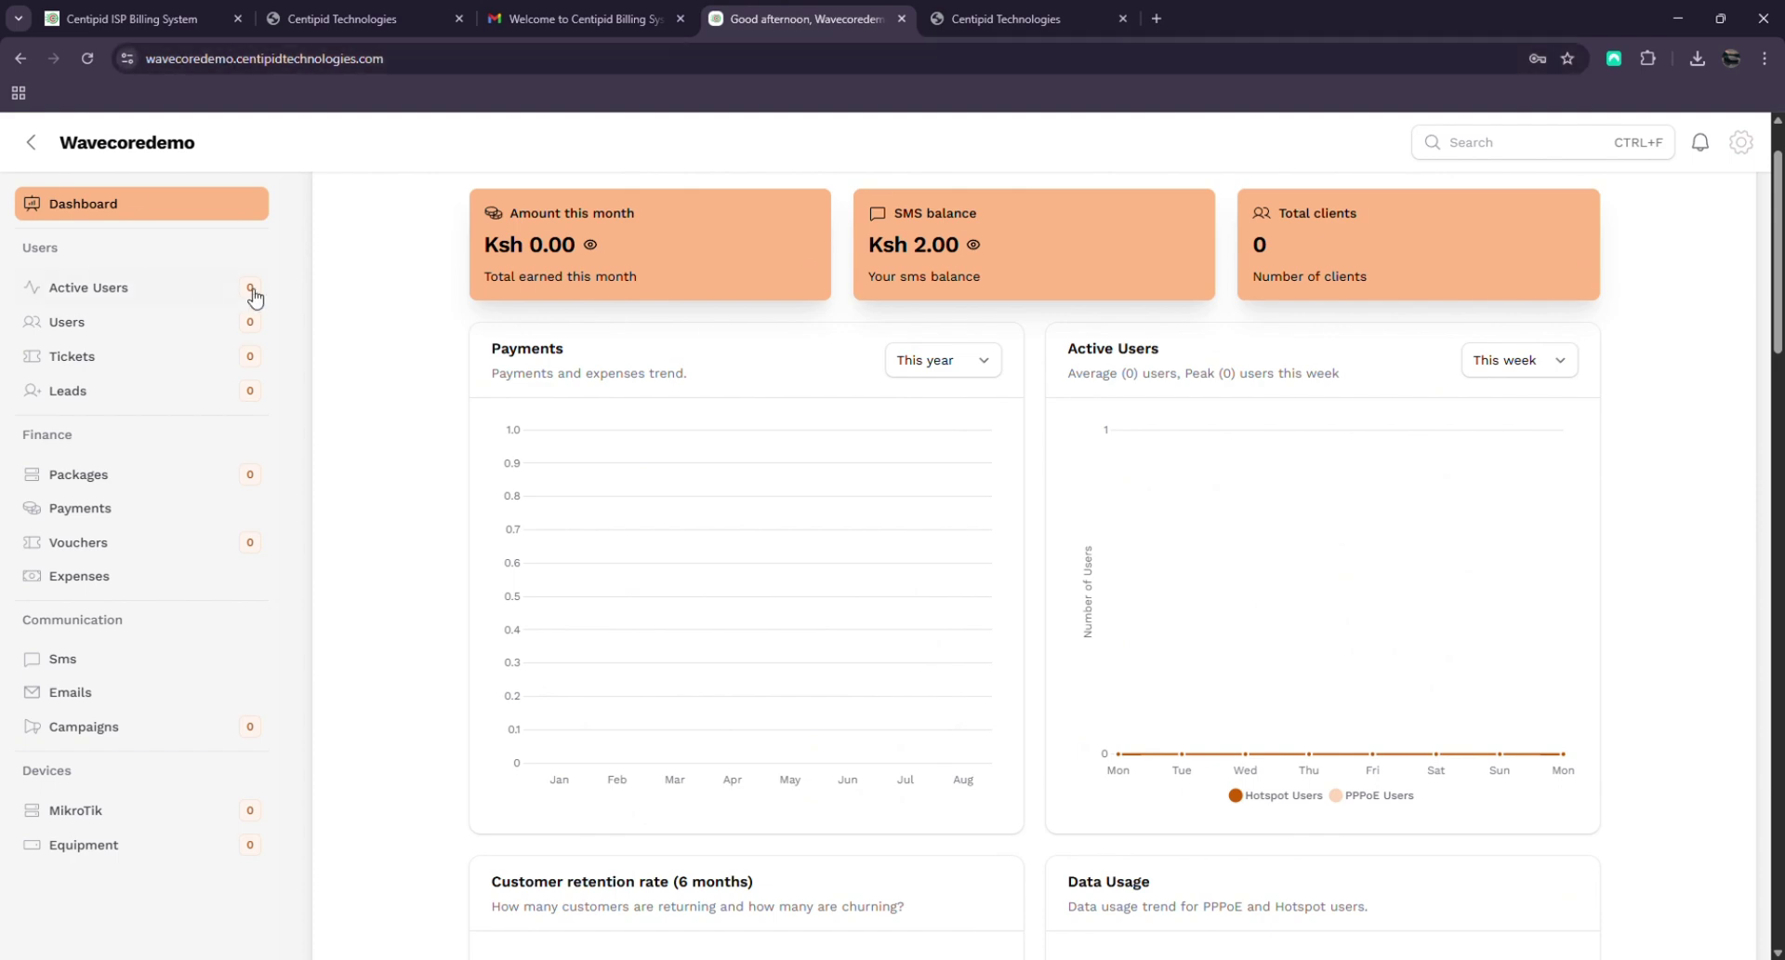
scroll(1347, 597, down, 15)
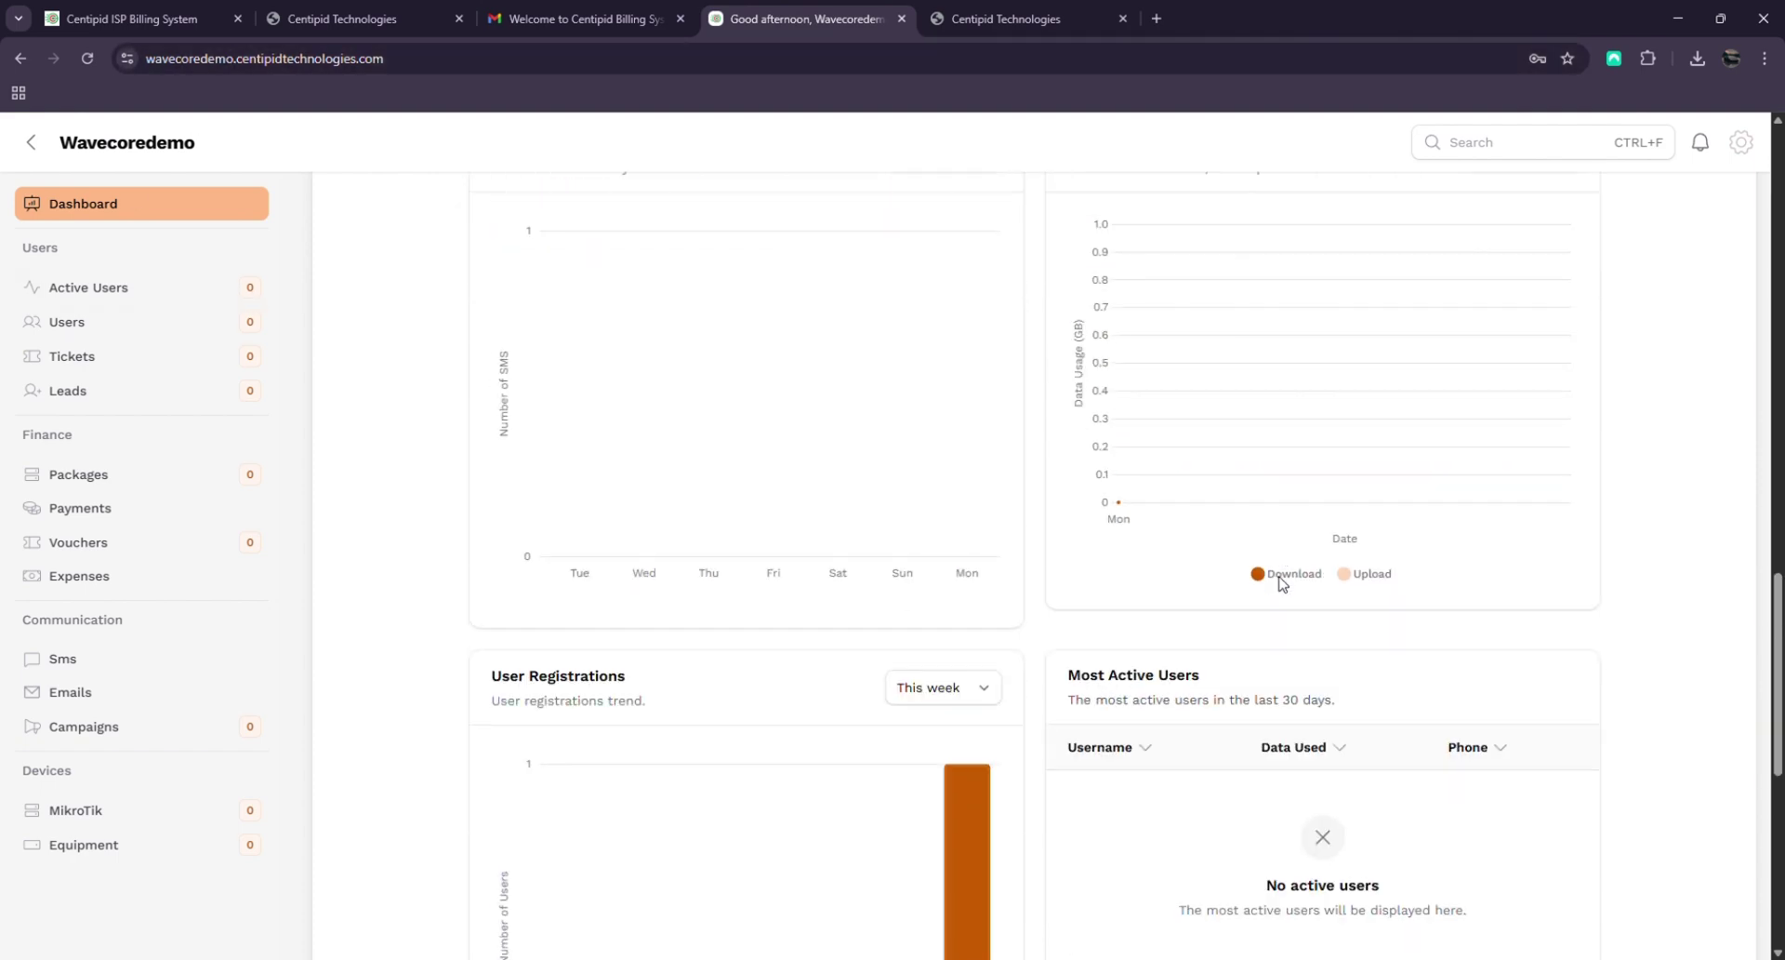
scroll(1283, 584, up, 4)
scroll(1282, 584, down, 9)
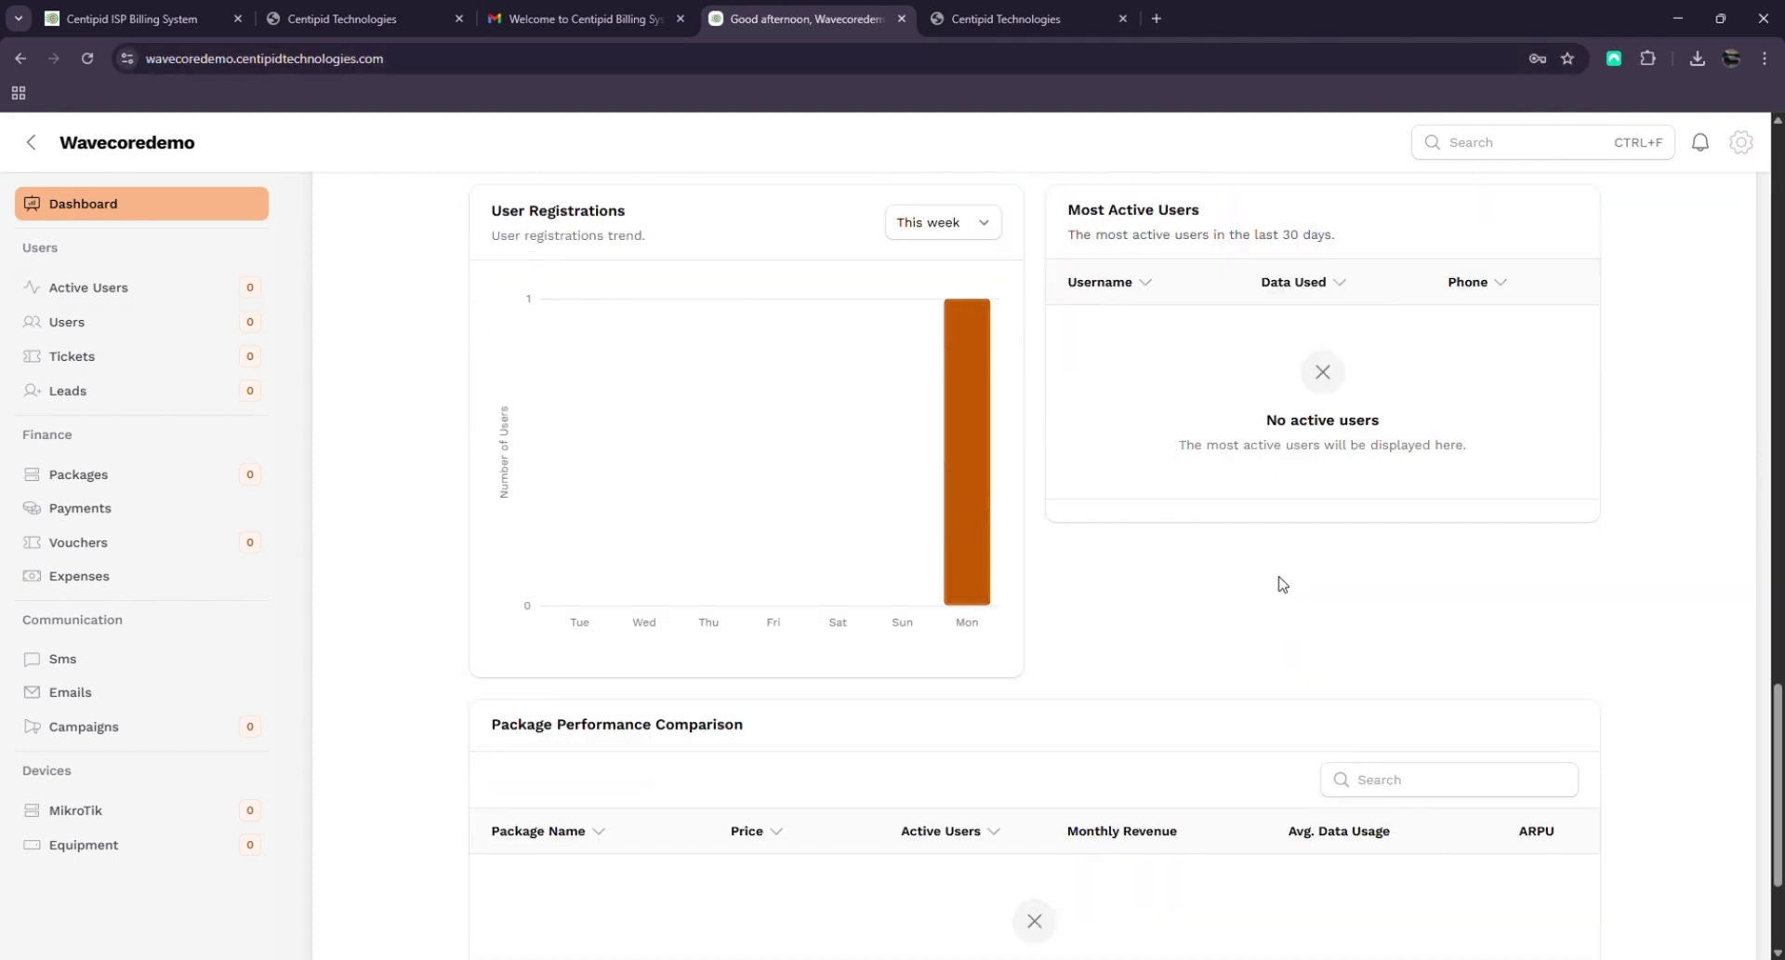
scroll(868, 713, up, 15)
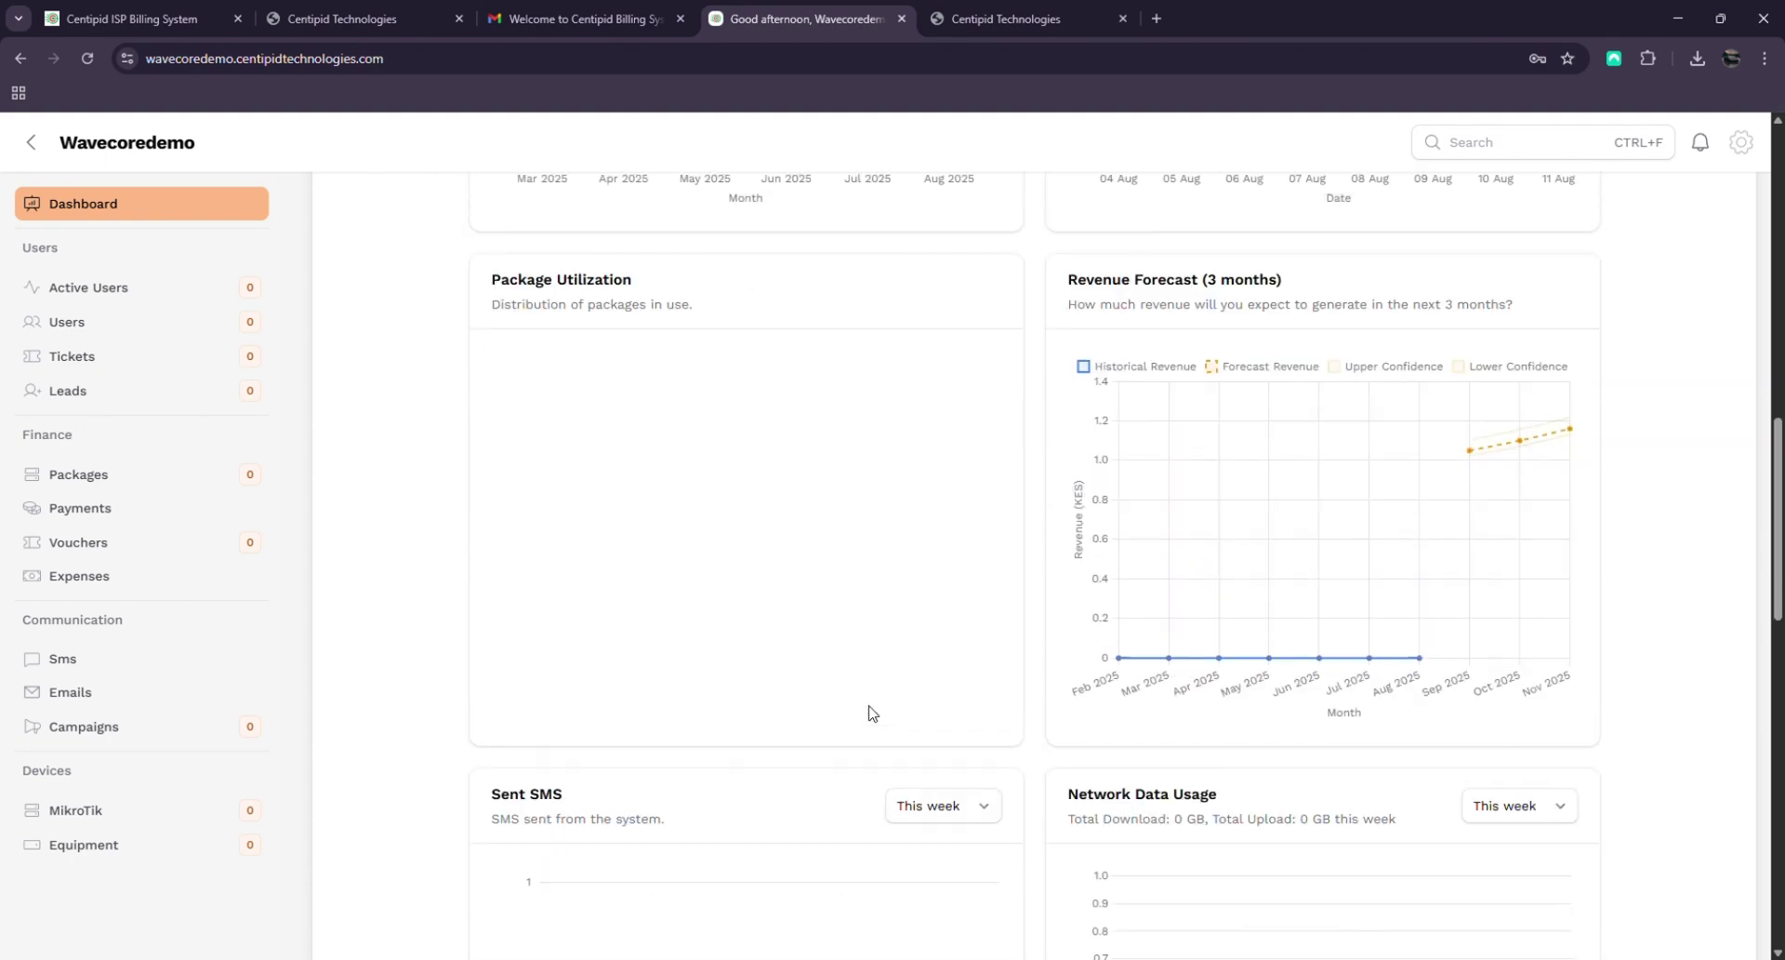
scroll(870, 713, up, 6)
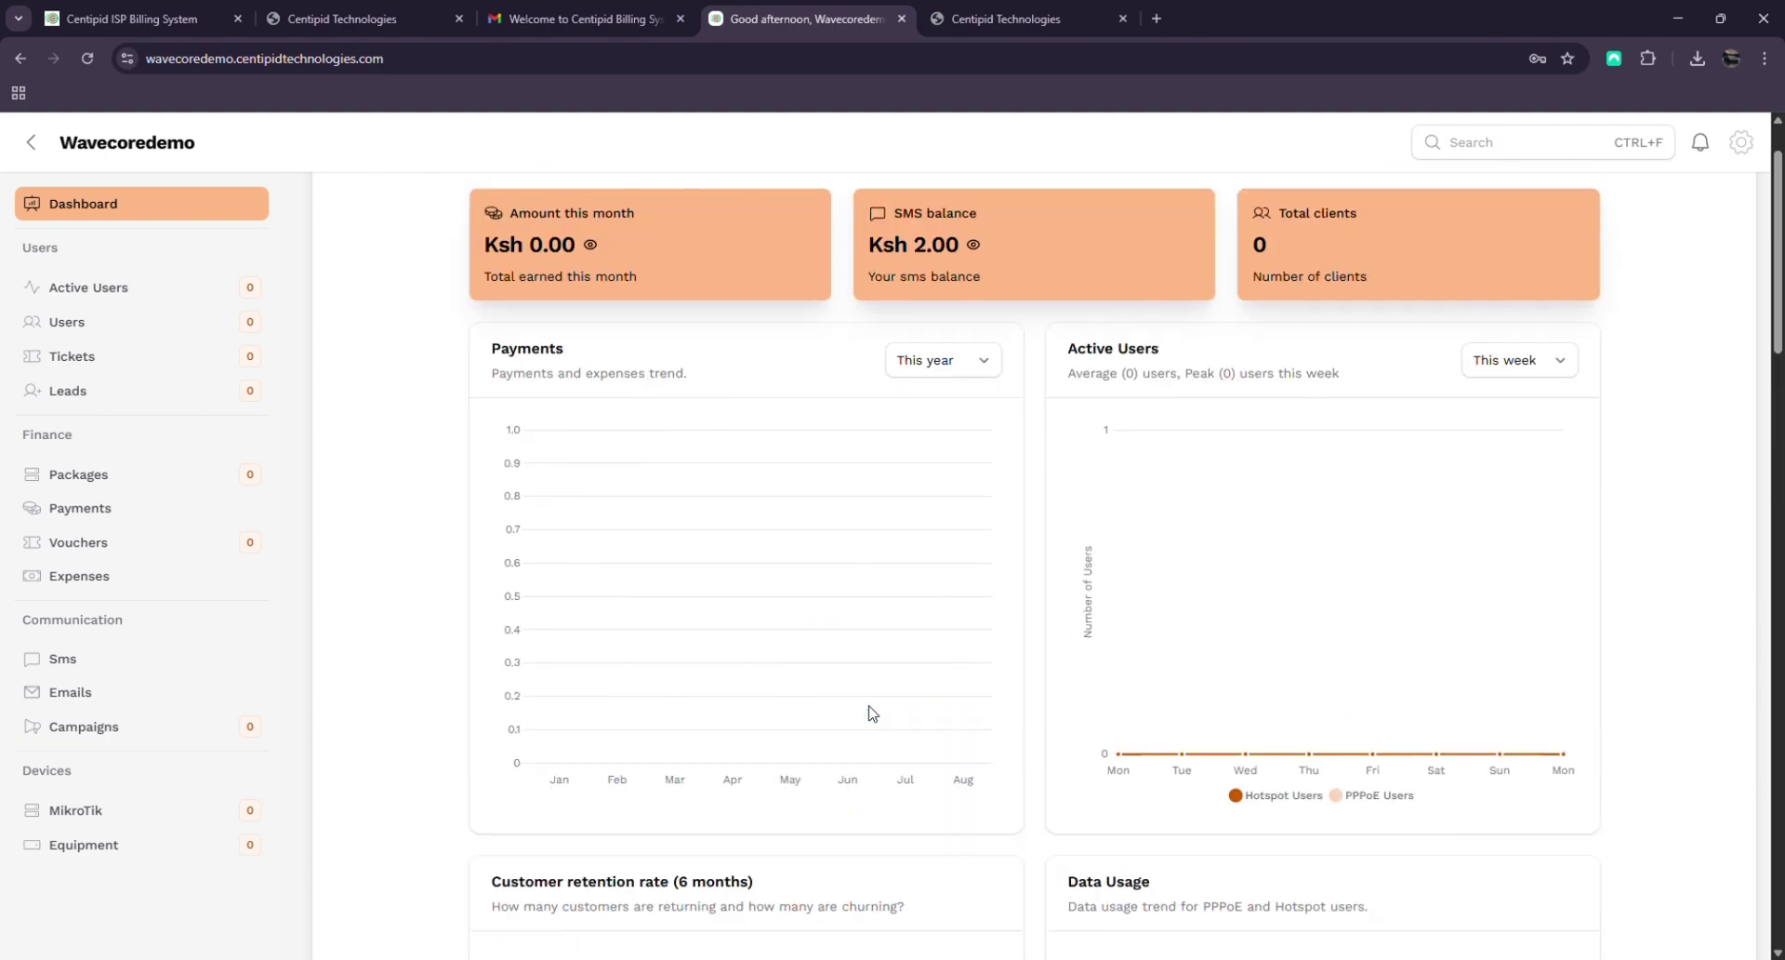
scroll(793, 570, up, 1)
scroll(825, 605, down, 4)
scroll(831, 609, down, 5)
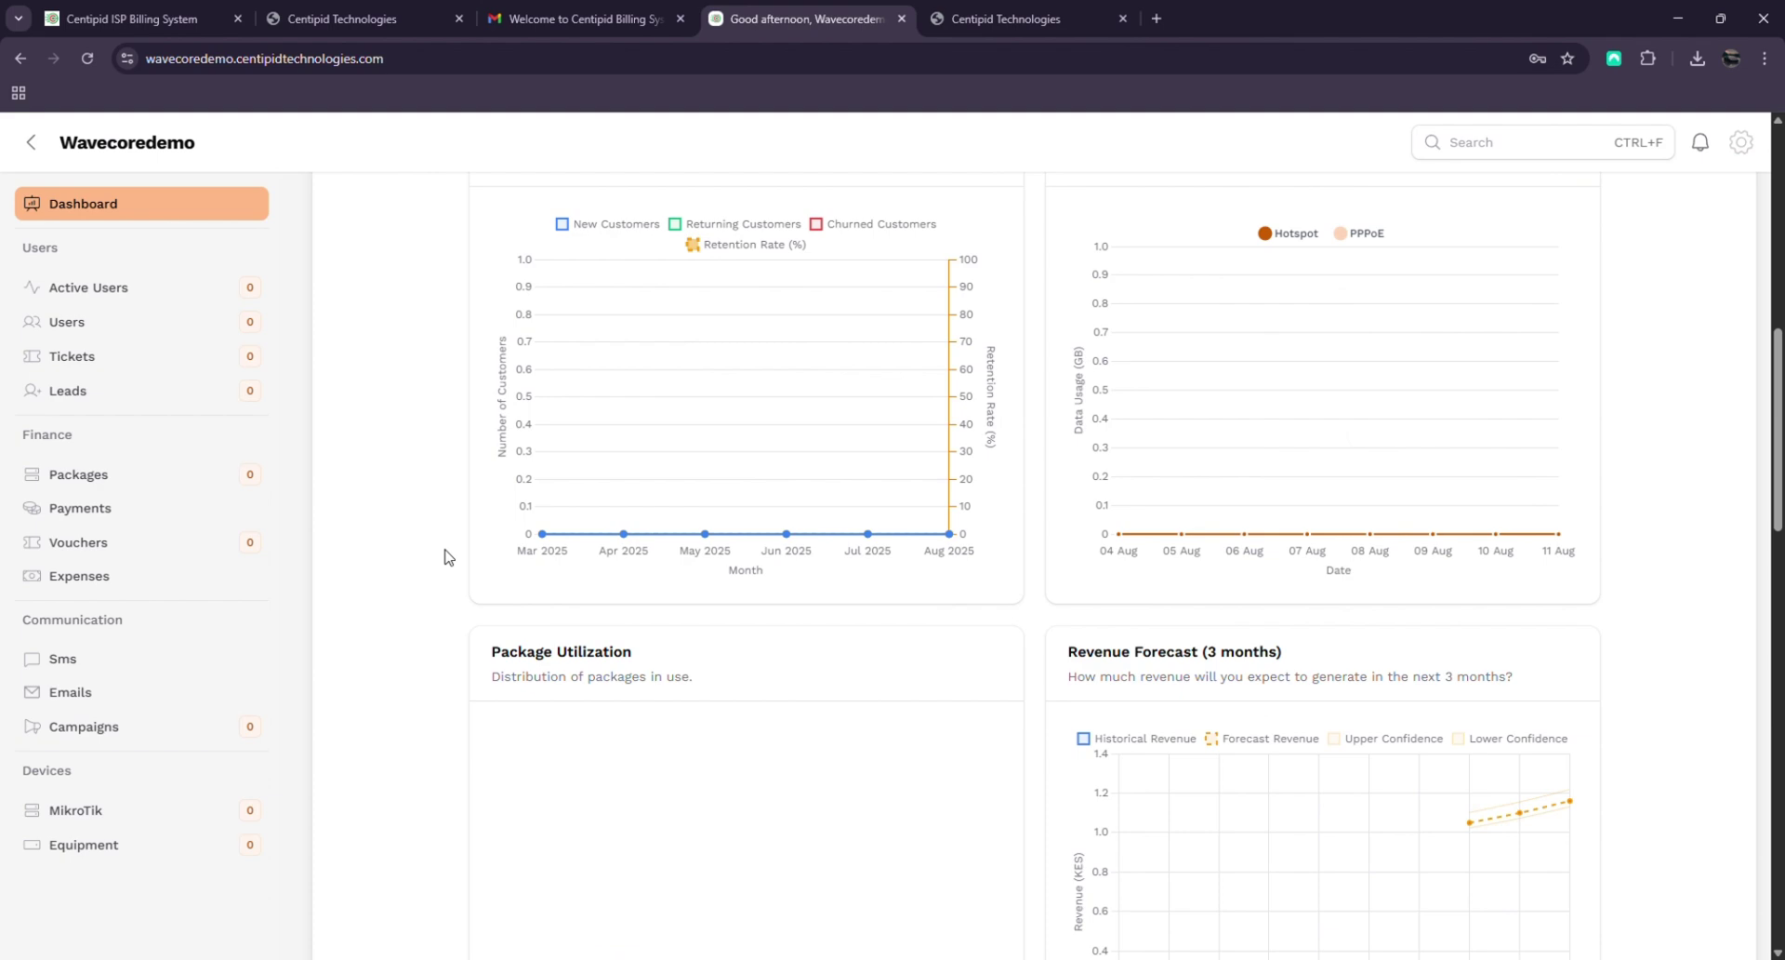
scroll(1419, 271, up, 4)
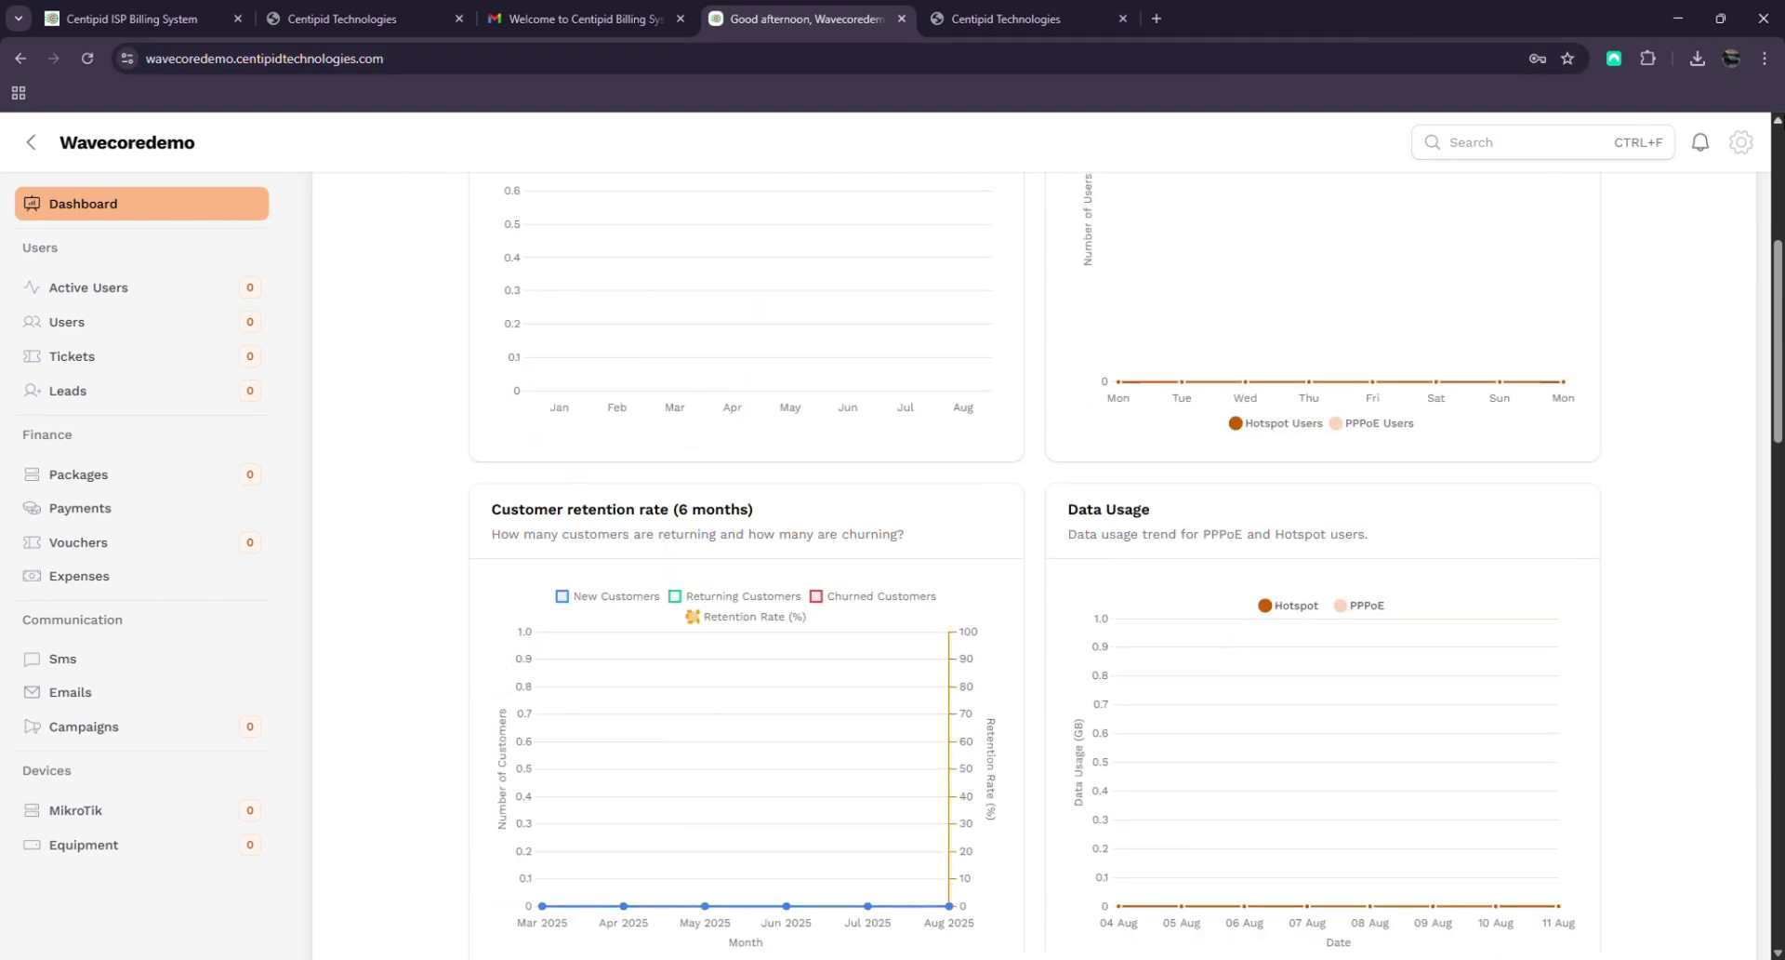
click(1742, 144)
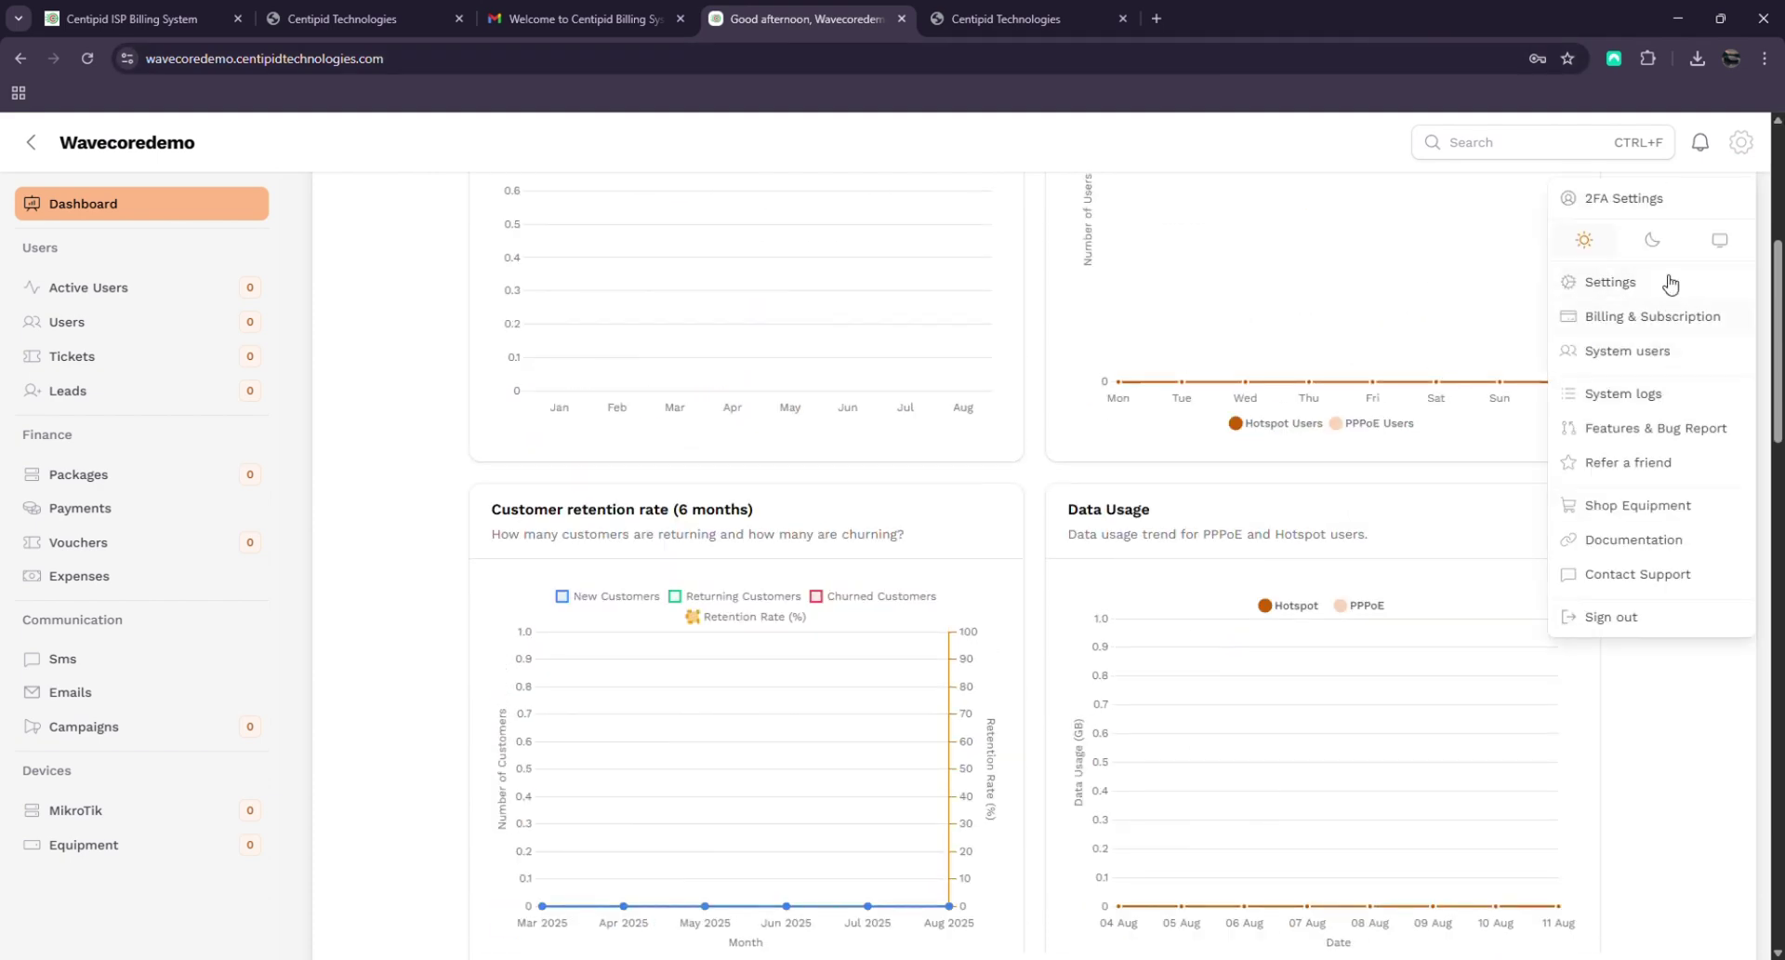